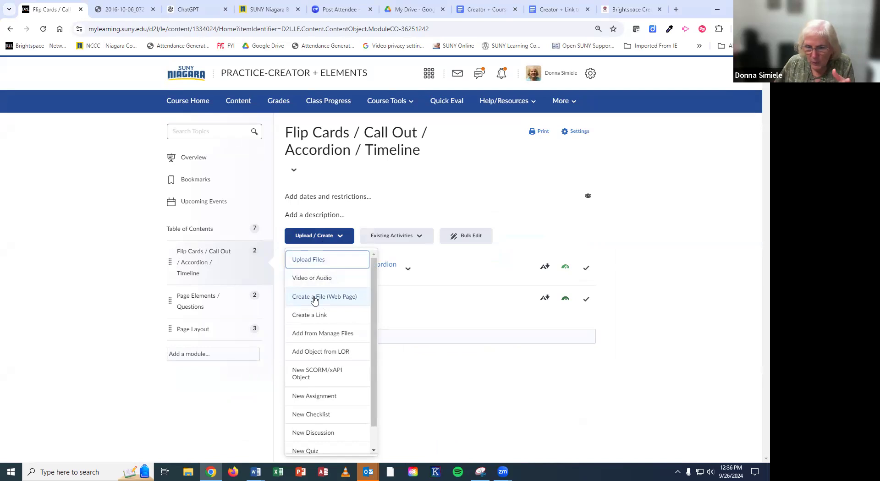
# Step: Create a new web page in the Flip Cards / Call Out / Accordion / Timeline module and show its insert options
pyautogui.click(314, 298)
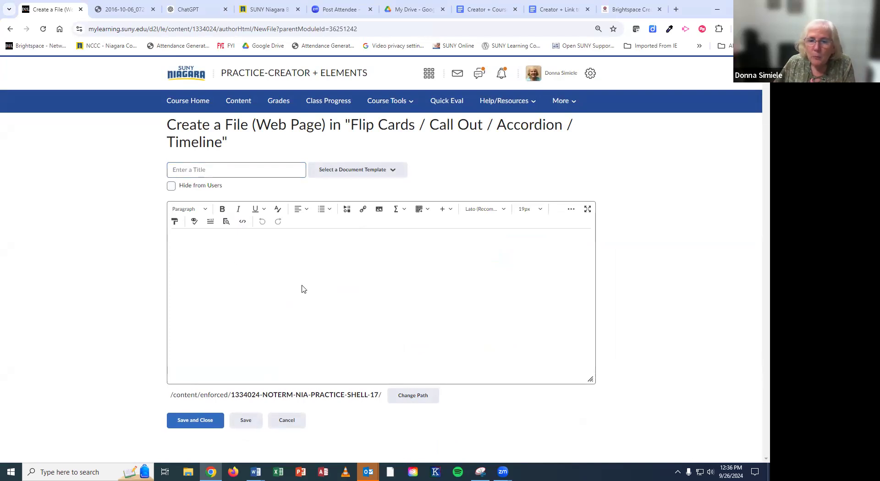
pyautogui.click(451, 212)
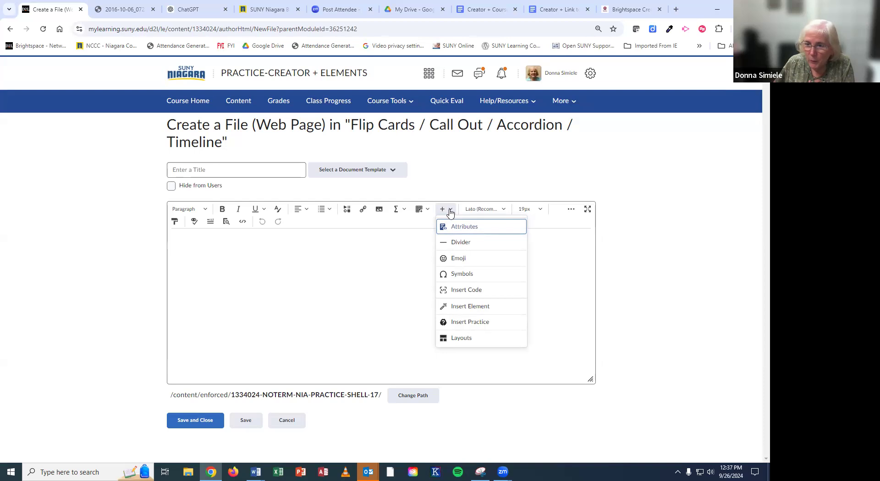
pyautogui.click(469, 308)
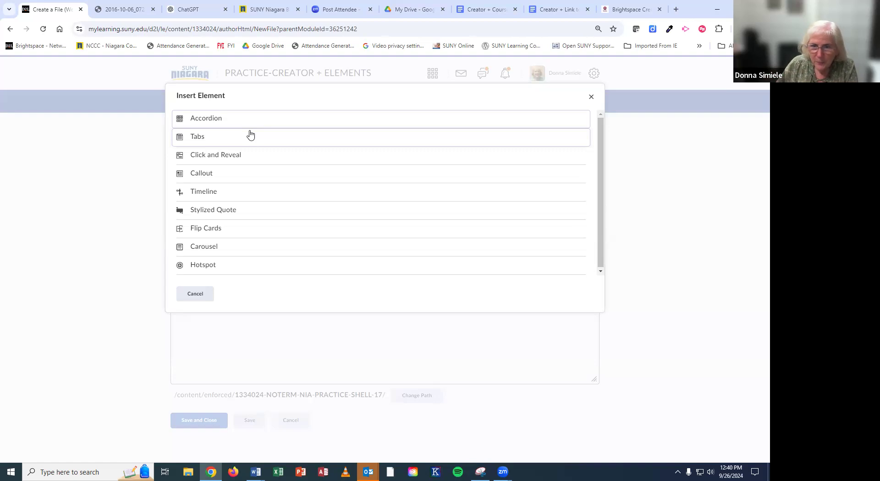
pyautogui.click(596, 103)
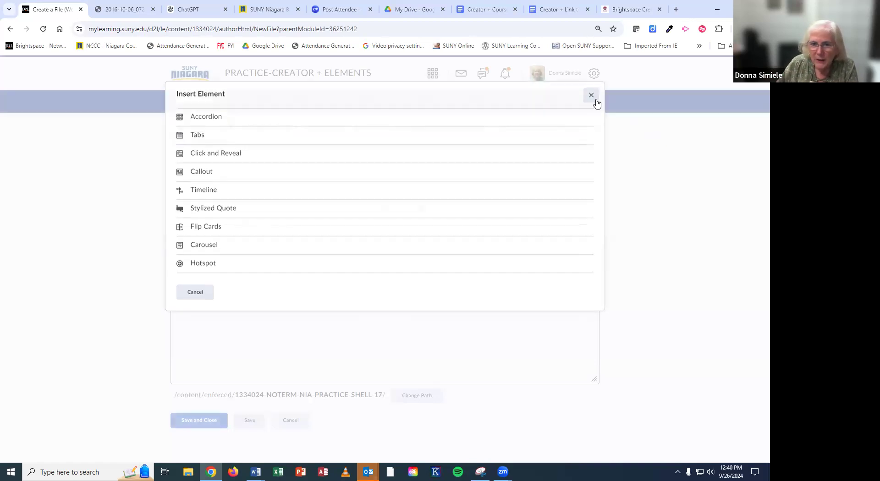
# Step: Show the editor's + insert menu again for the new web page
pyautogui.click(446, 209)
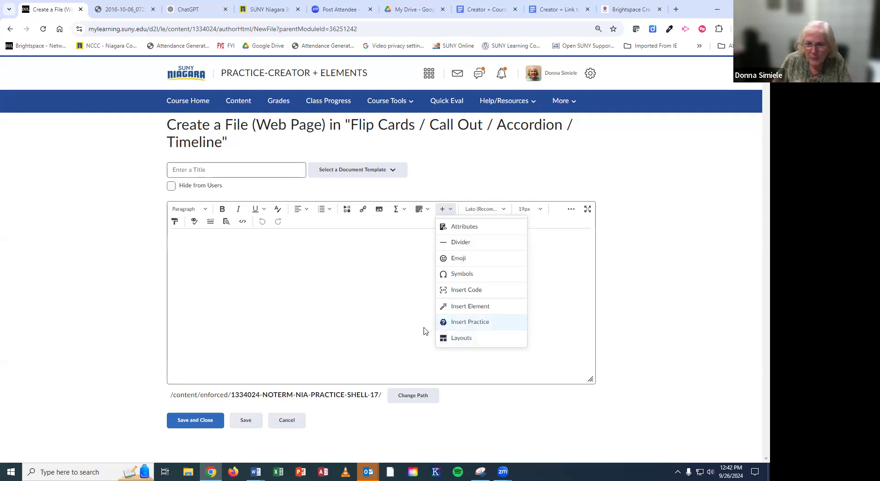
# Step: Choose Insert Element and pick the Flip Cards element type
pyautogui.click(487, 307)
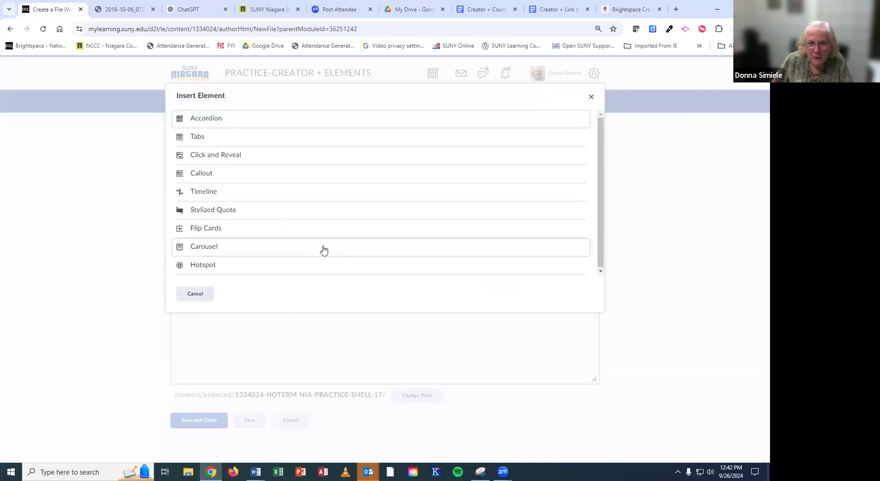
pyautogui.click(207, 229)
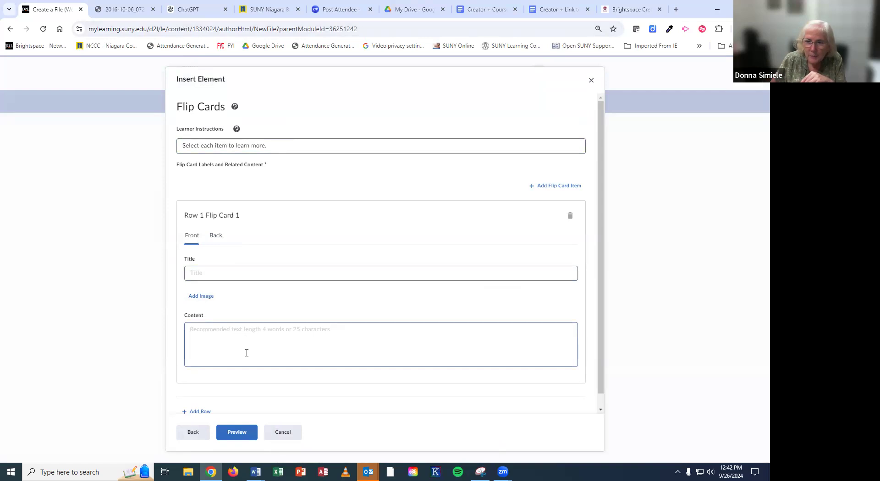
# Step: Enter a person's name as Row 1 Flip Card 1's front title, then move to its back side
pyautogui.click(204, 275)
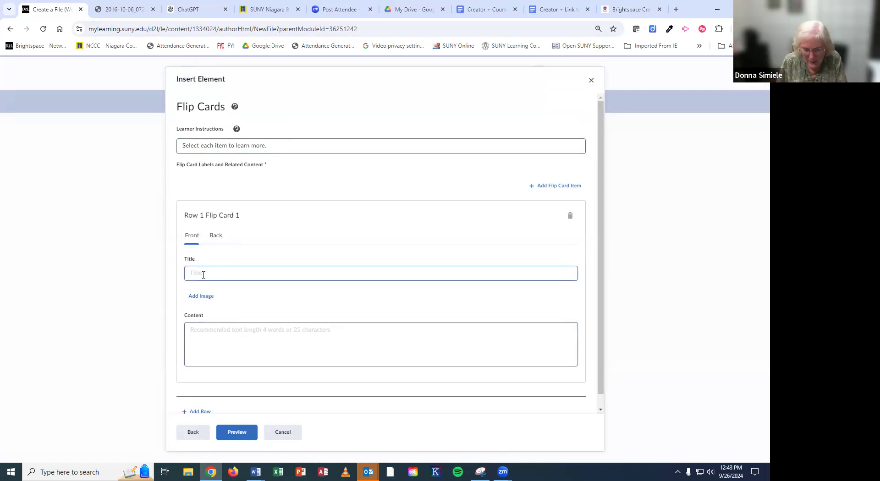
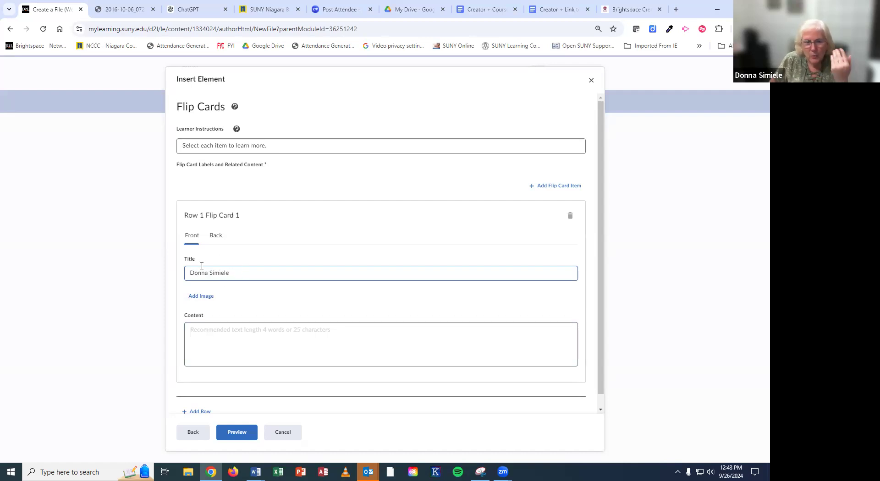
pyautogui.click(216, 236)
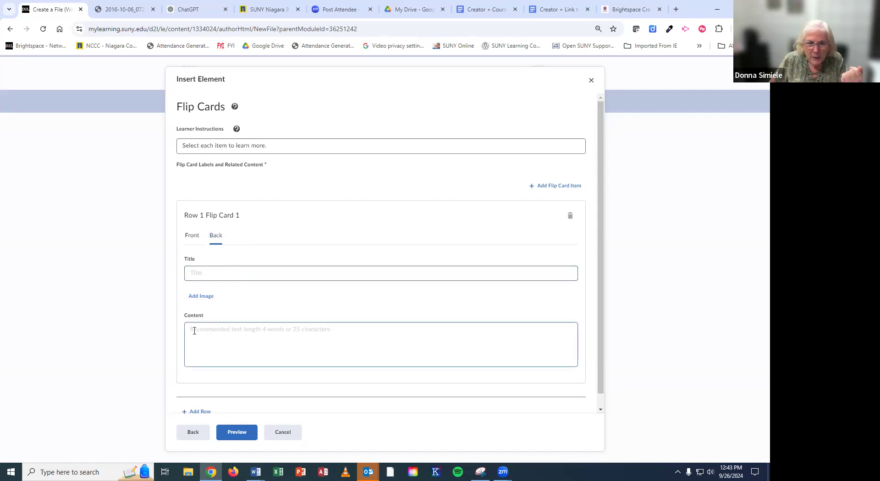
# Step: Upload the portrait photo from Pictures to the first card's back, with the person's name as alt text
pyautogui.click(202, 298)
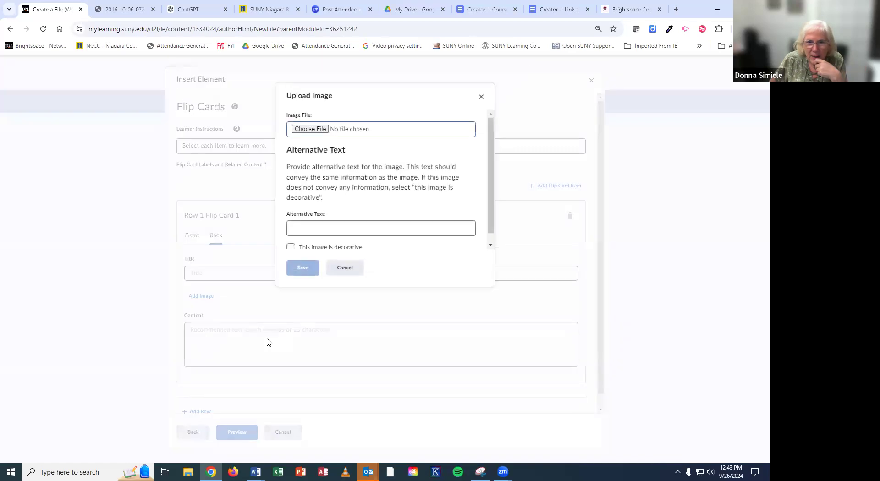
pyautogui.click(319, 131)
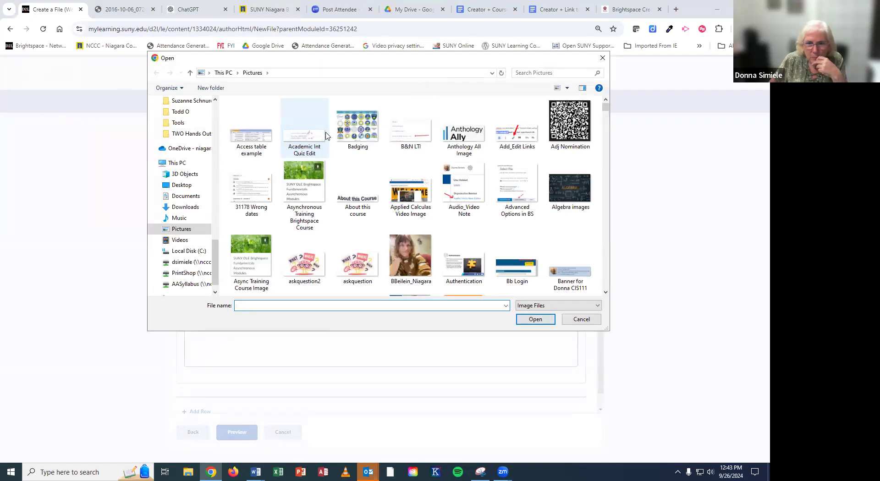
pyautogui.scroll(3, 419, 216)
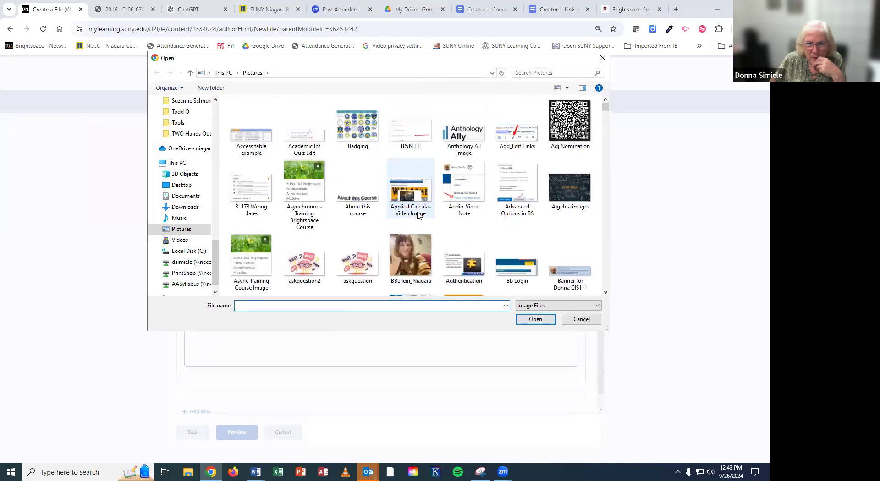
pyautogui.scroll(5, 419, 216)
pyautogui.click(248, 255)
pyautogui.click(525, 318)
pyautogui.click(328, 231)
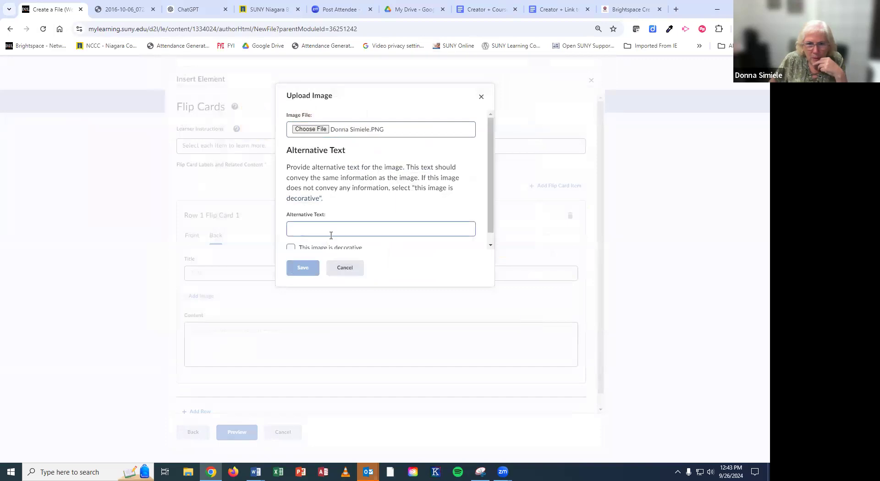
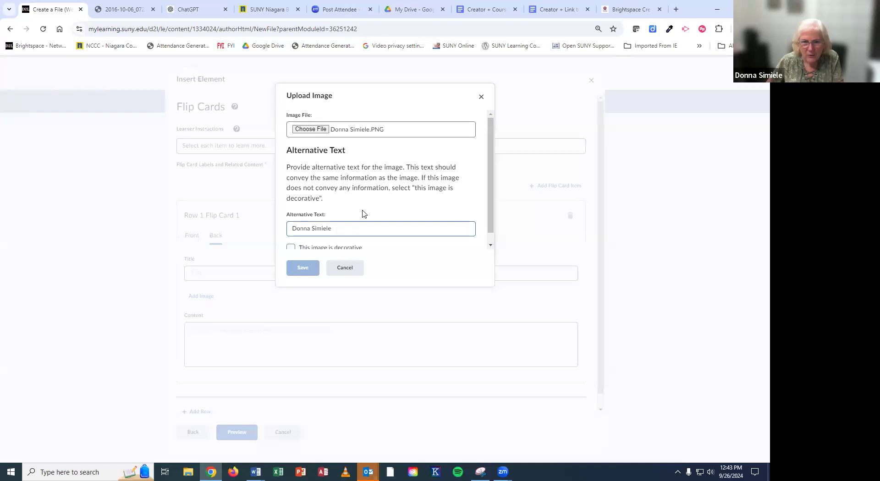
pyautogui.click(302, 271)
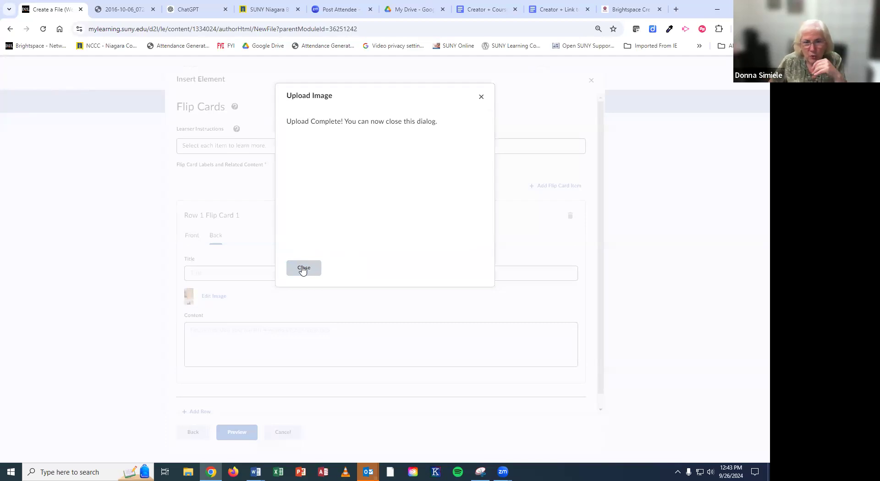
pyautogui.click(302, 270)
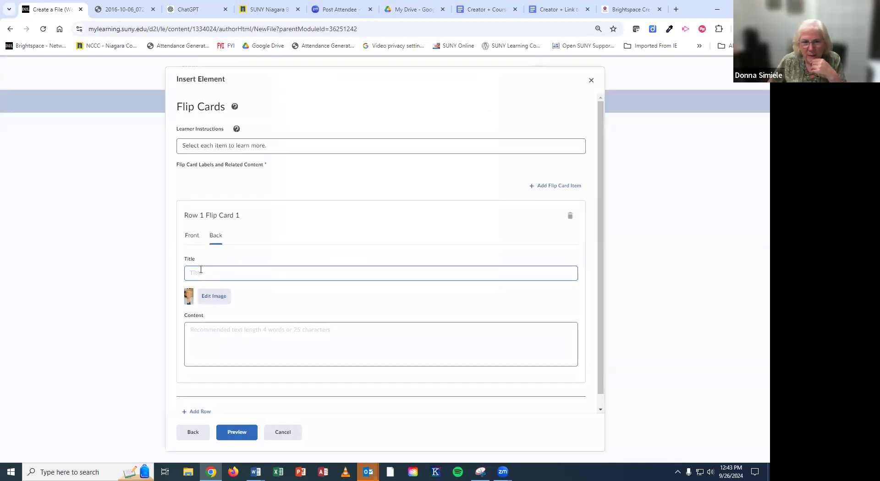
# Step: Title the first card's back 'Online Learning Dept'
pyautogui.click(223, 272)
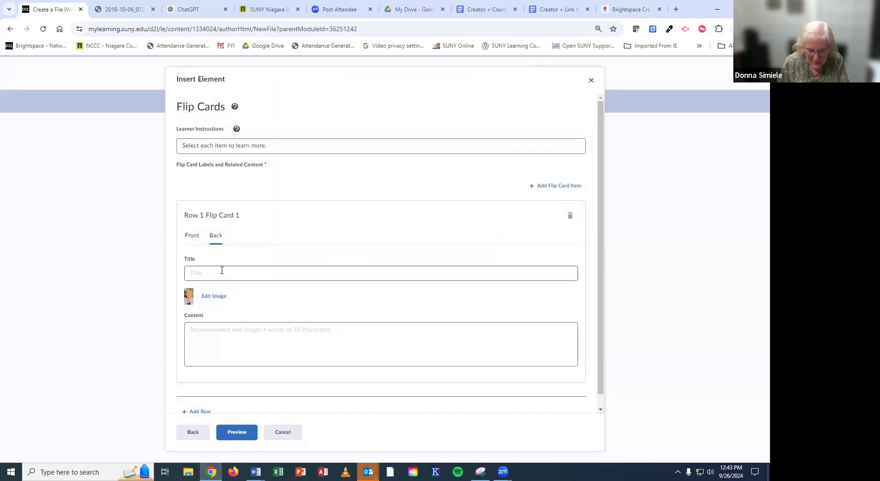
pyautogui.write('O')
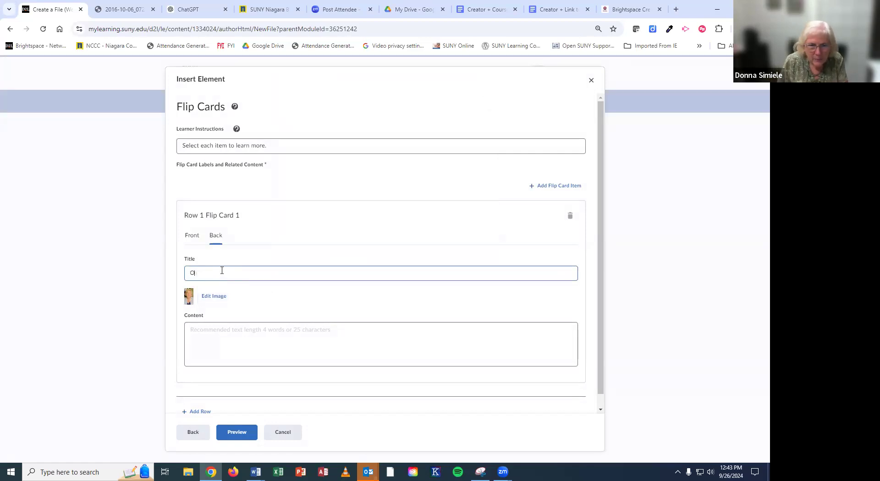
pyautogui.write('nline Learning Dept')
pyautogui.scroll(-1, 253, 303)
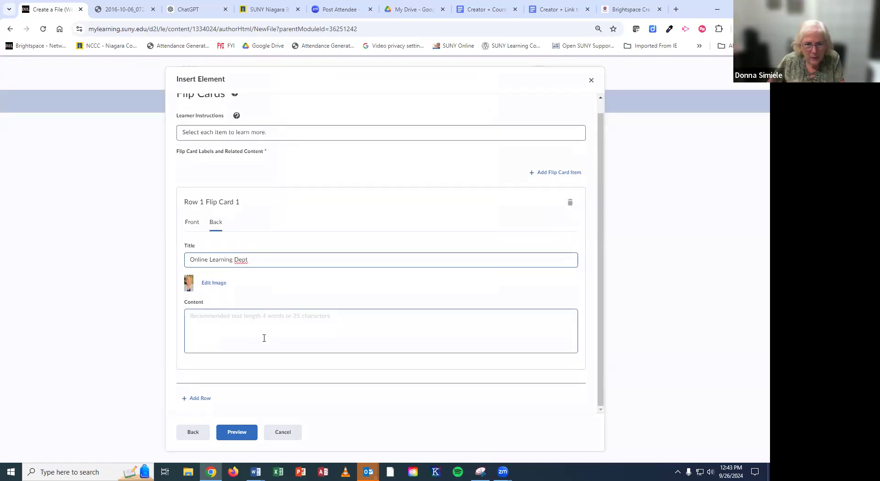
# Step: Add a second flip-card row and enter a person's name as its front title
pyautogui.click(206, 405)
pyautogui.scroll(-4, 303, 336)
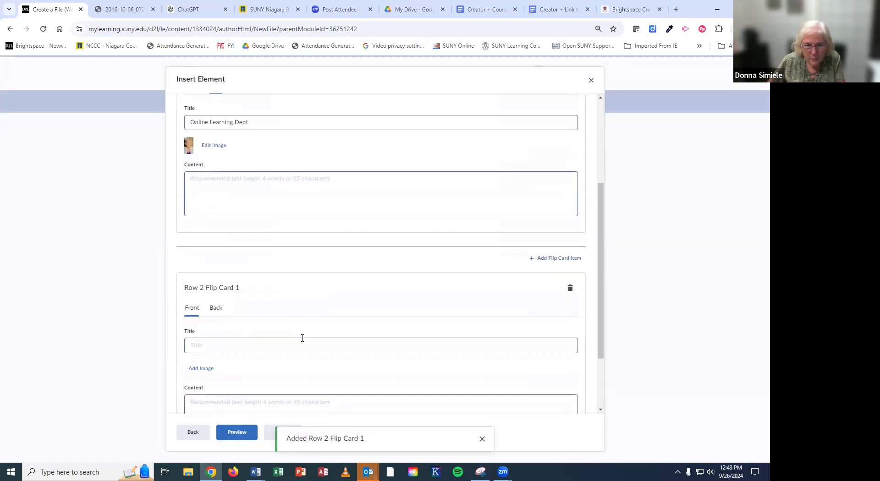
pyautogui.click(203, 298)
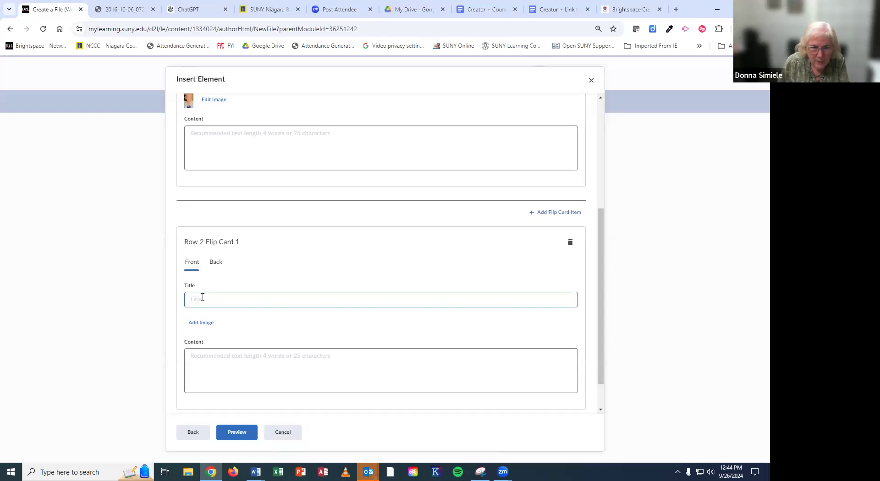
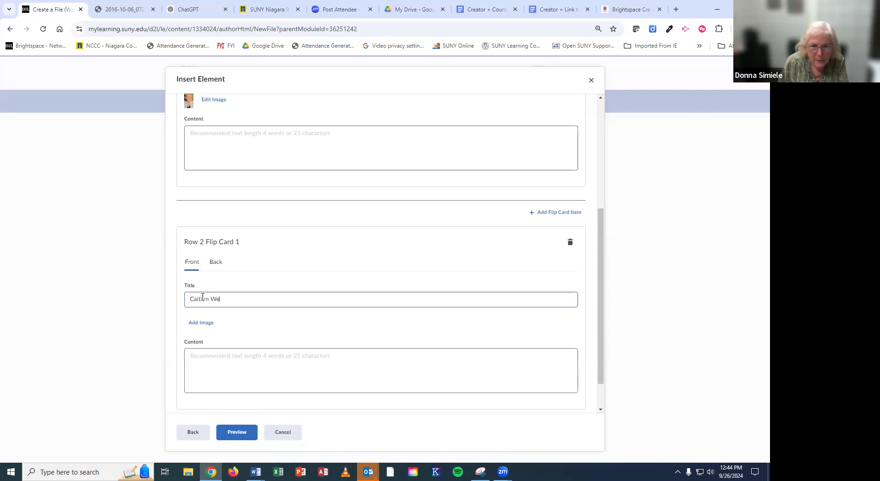
pyautogui.click(216, 264)
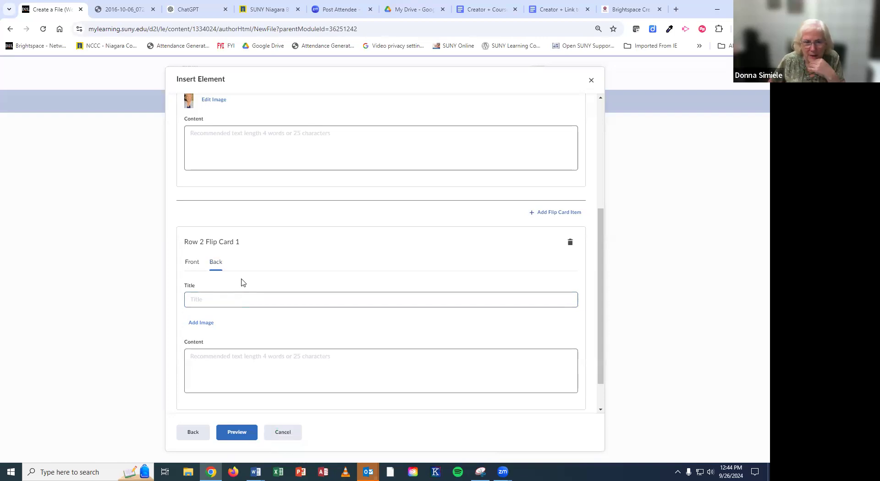
# Step: Upload the colleague's photo from Pictures to Row 2 card's back, with his name as alt text
pyautogui.click(201, 323)
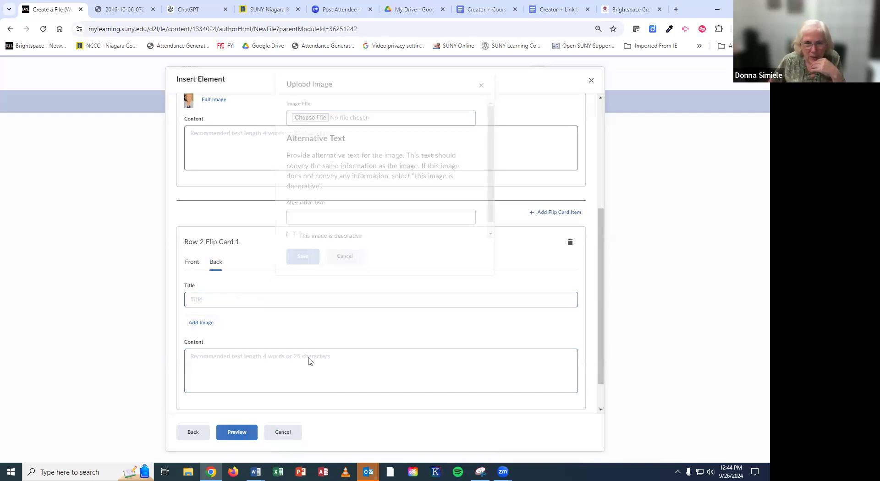
pyautogui.click(307, 129)
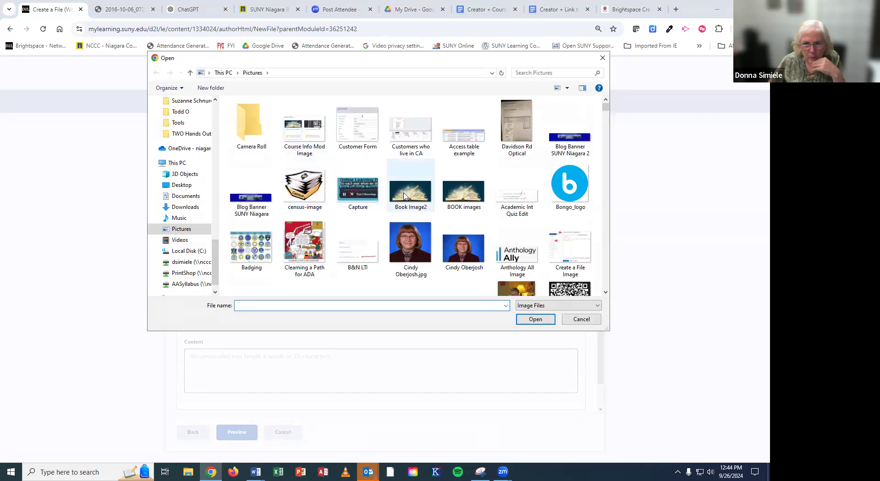
pyautogui.scroll(-3, 404, 195)
pyautogui.scroll(-10, 404, 196)
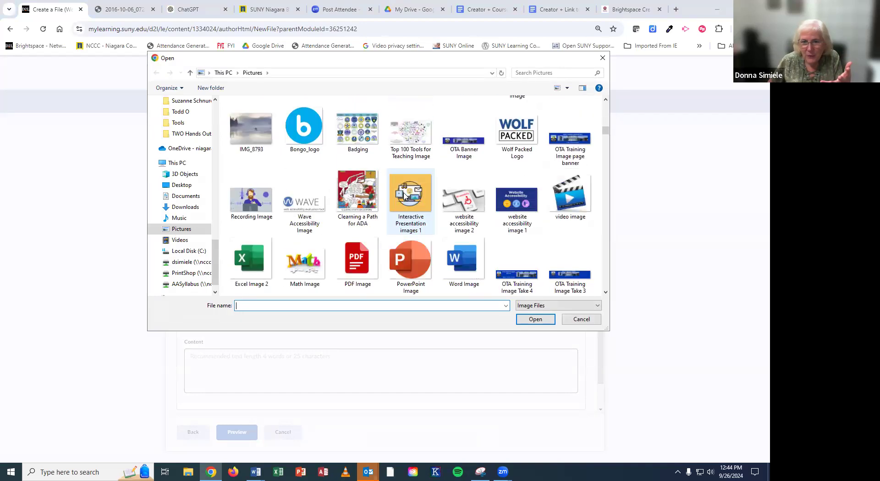
pyautogui.scroll(-5, 404, 196)
pyautogui.scroll(-4, 404, 196)
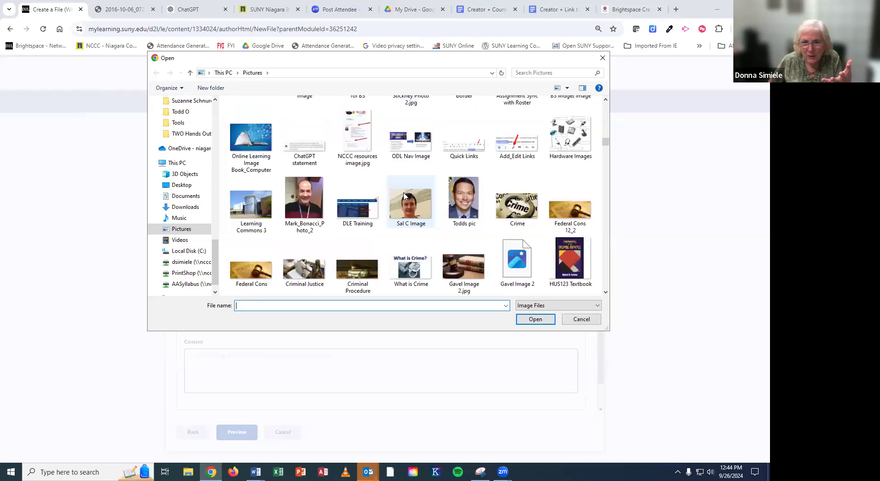
pyautogui.scroll(15, 404, 196)
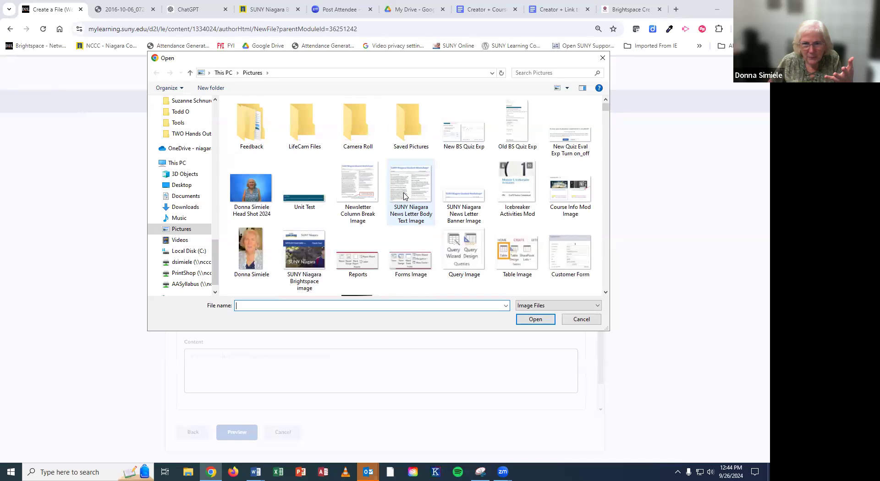
pyautogui.scroll(-10, 404, 196)
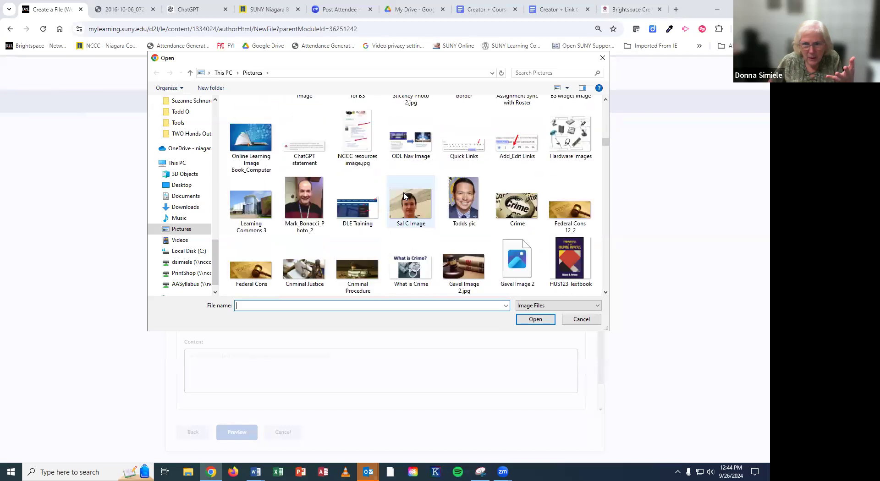
pyautogui.click(304, 202)
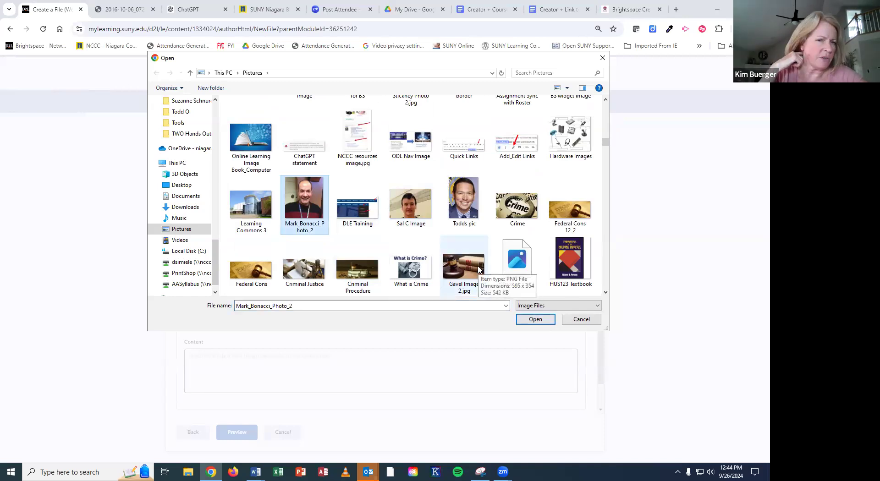
pyautogui.click(521, 320)
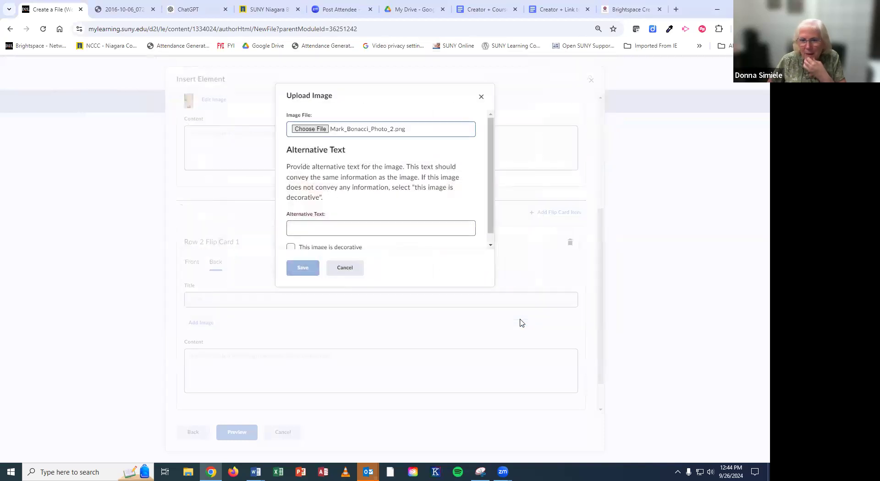
pyautogui.click(306, 230)
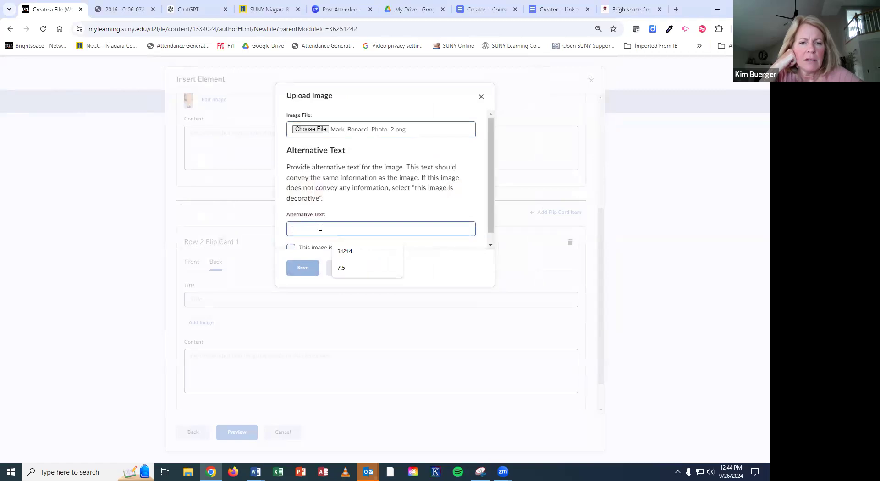
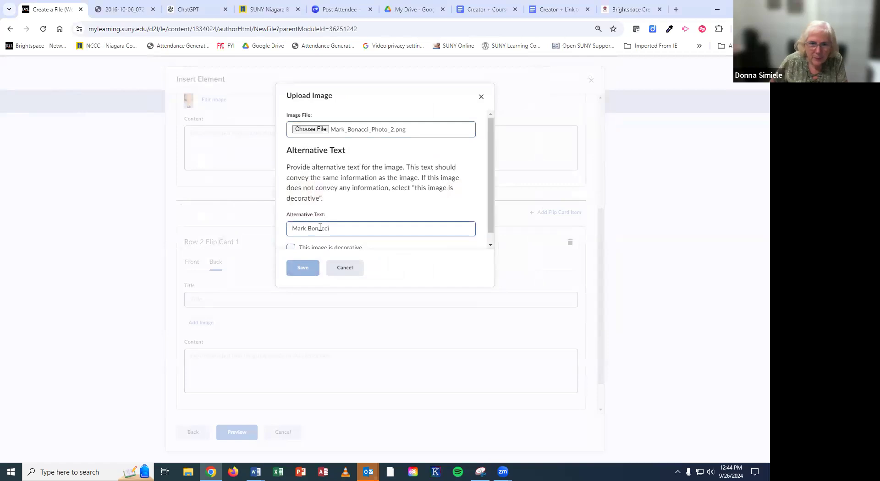
pyautogui.click(312, 269)
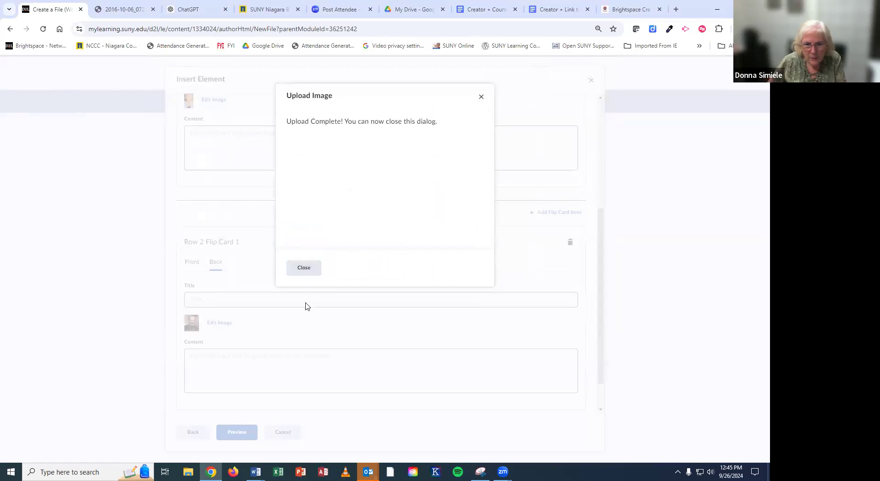
pyautogui.click(302, 271)
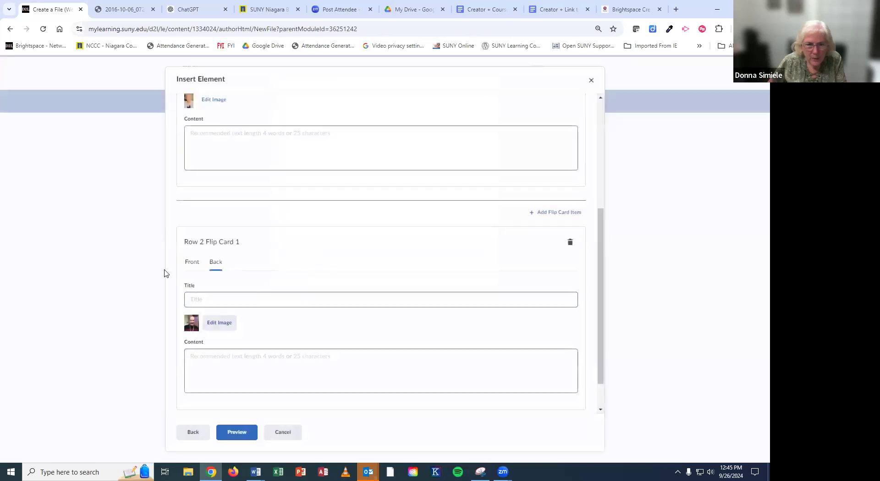
# Step: Replace Row 2 card's front title with the colleague's name
pyautogui.click(192, 265)
pyautogui.moveTo(246, 299); pyautogui.dragTo(129, 287)
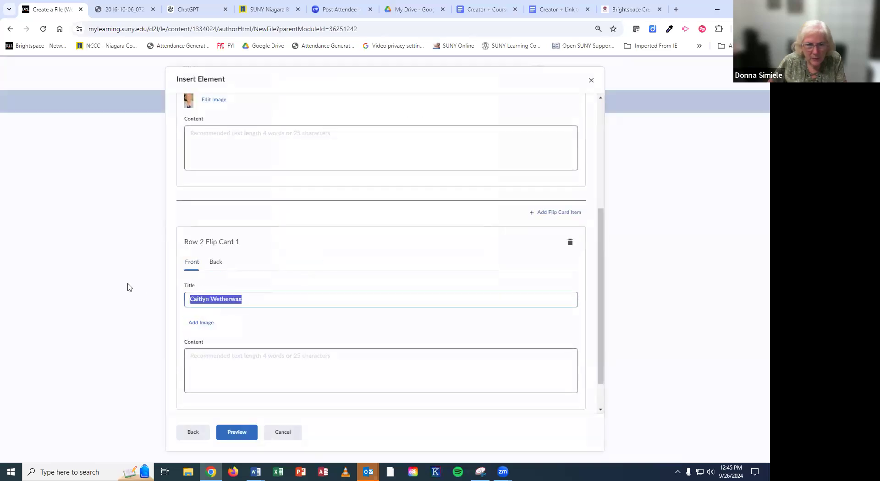
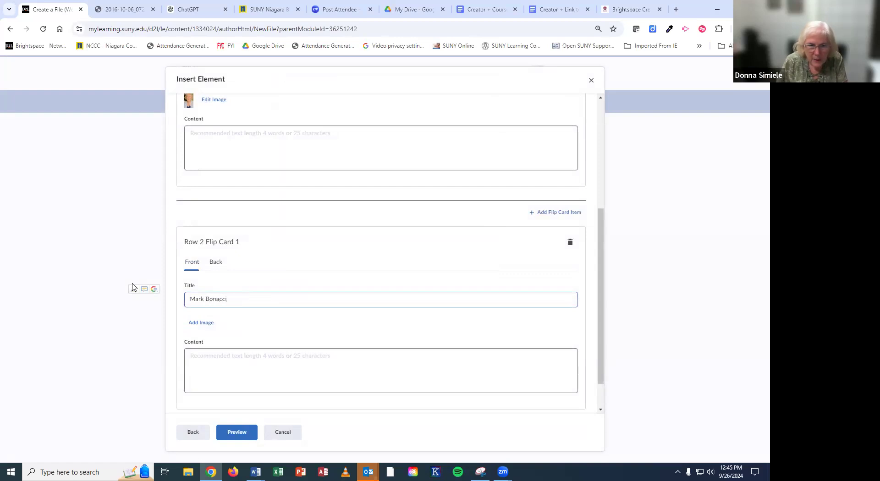
# Step: Add a third flip-card row, then delete Row 3 Flip Card 1 to keep only two rows
pyautogui.scroll(-2, 229, 279)
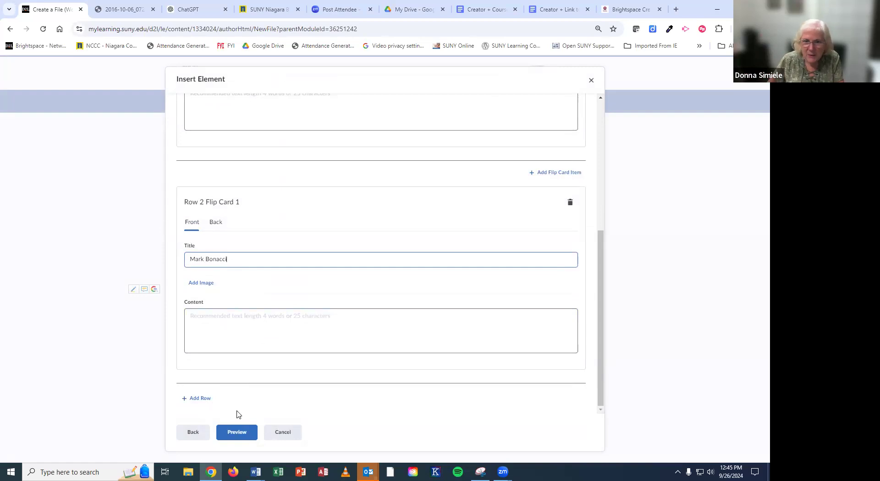
pyautogui.click(202, 399)
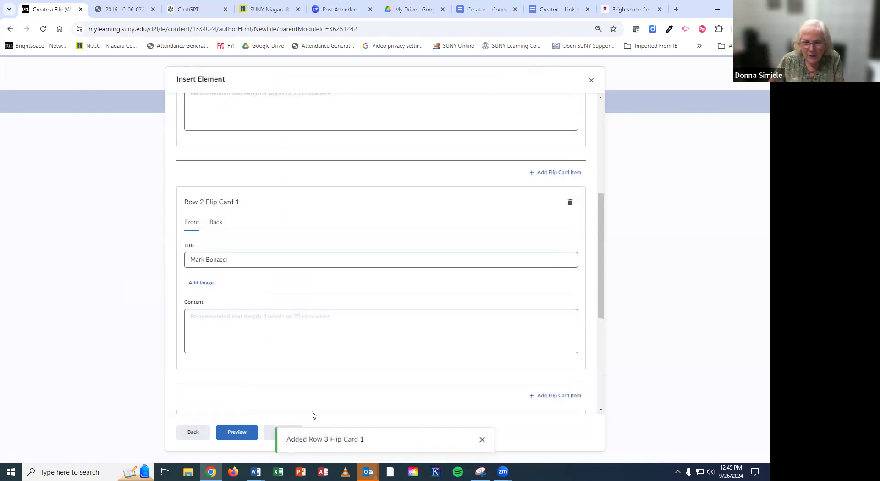
pyautogui.scroll(-3, 402, 369)
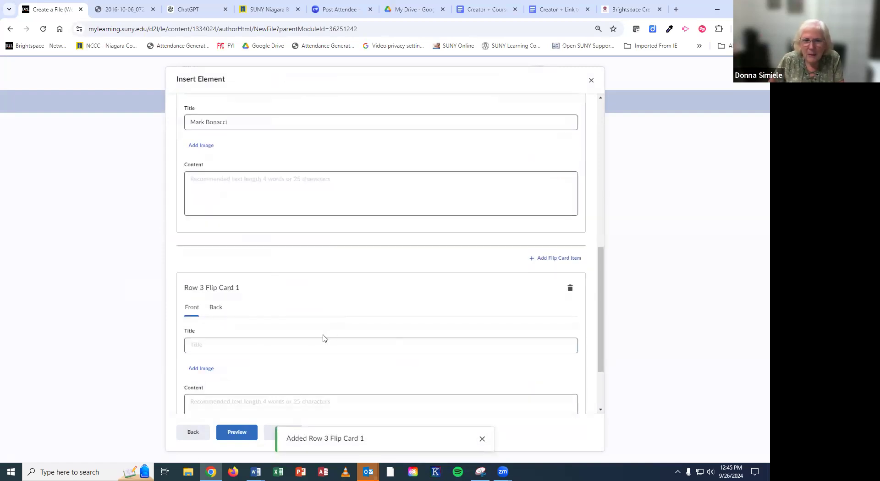
pyautogui.scroll(-2, 324, 336)
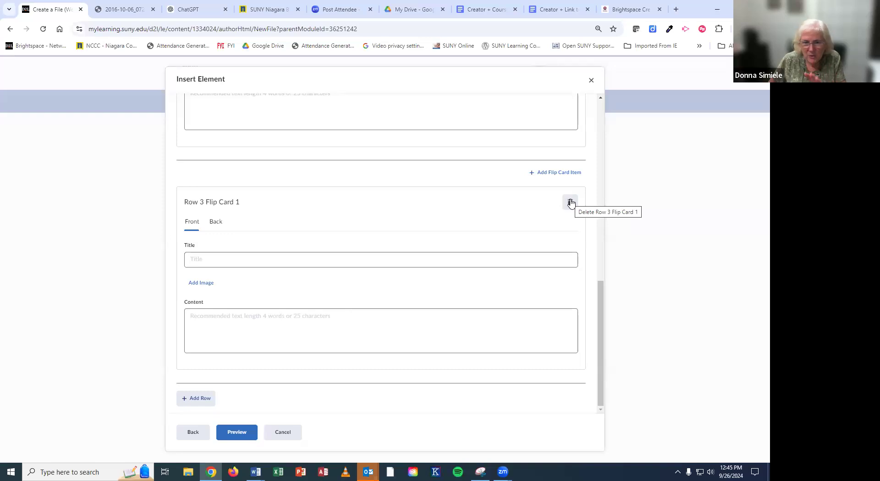
pyautogui.click(571, 203)
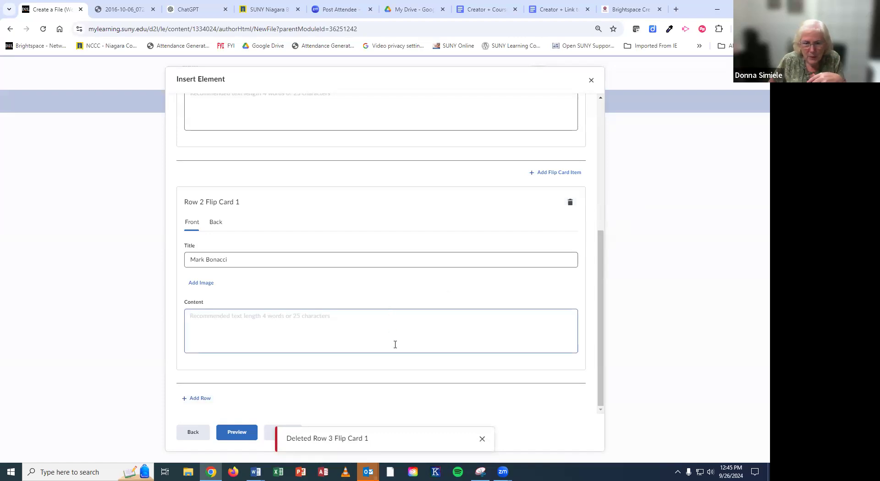
# Step: Preview both flip cards, flipping each to check the name and portrait photo sides
pyautogui.click(236, 433)
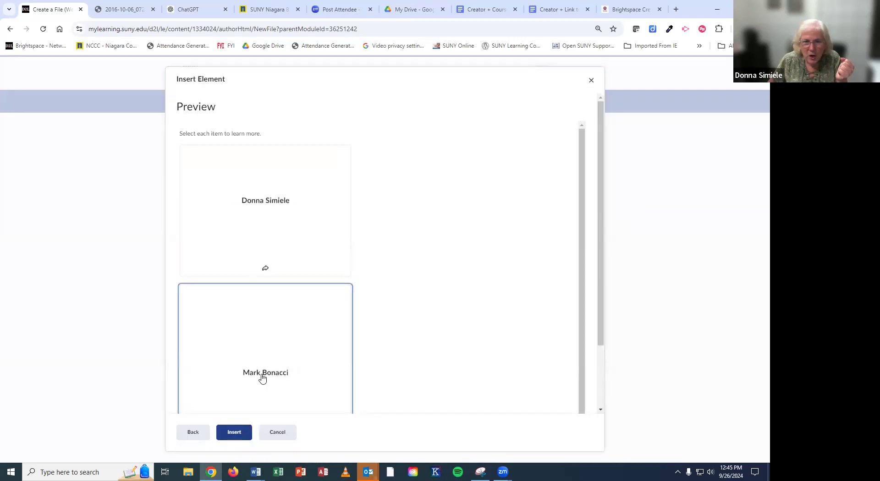
pyautogui.click(261, 203)
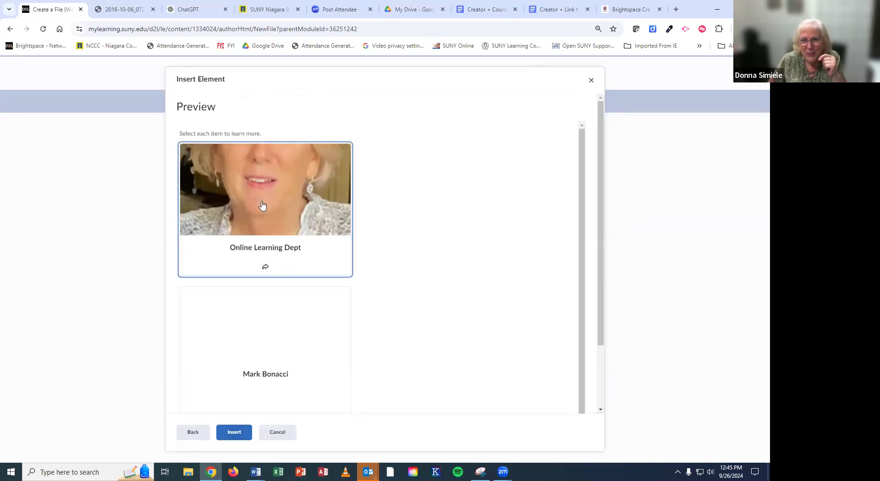
pyautogui.click(262, 204)
pyautogui.click(265, 363)
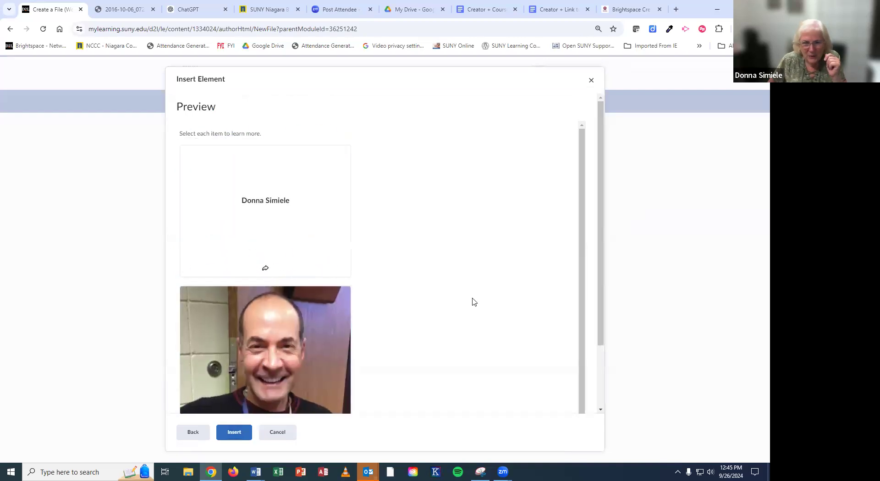
pyautogui.scroll(-1, 470, 303)
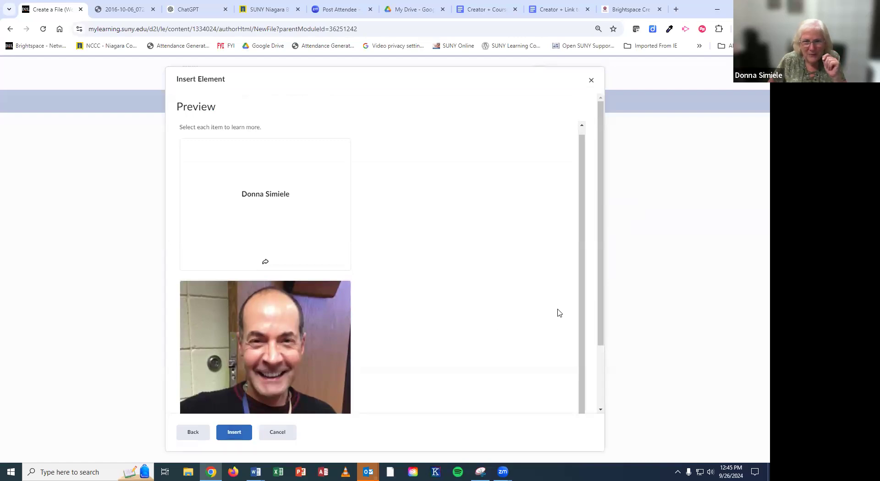
pyautogui.moveTo(601, 328); pyautogui.dragTo(602, 390)
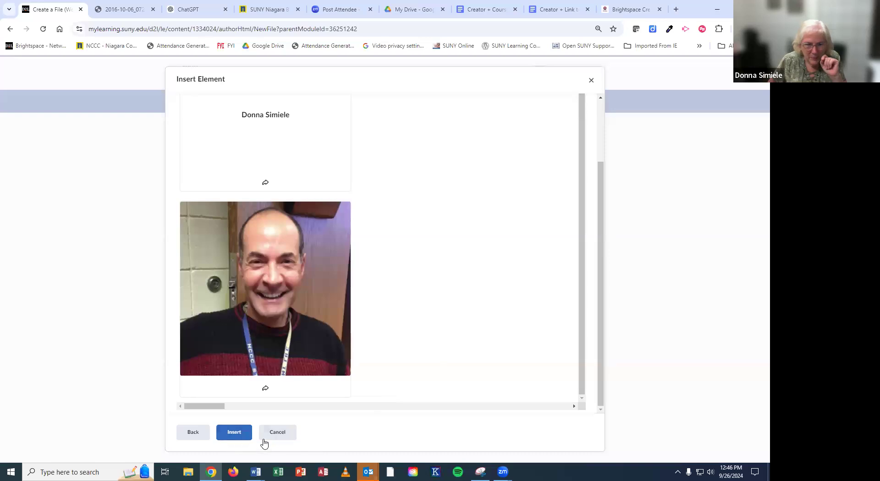
# Step: Insert the two flip cards into the page and title it 'Intro to Creator +'
pyautogui.click(235, 434)
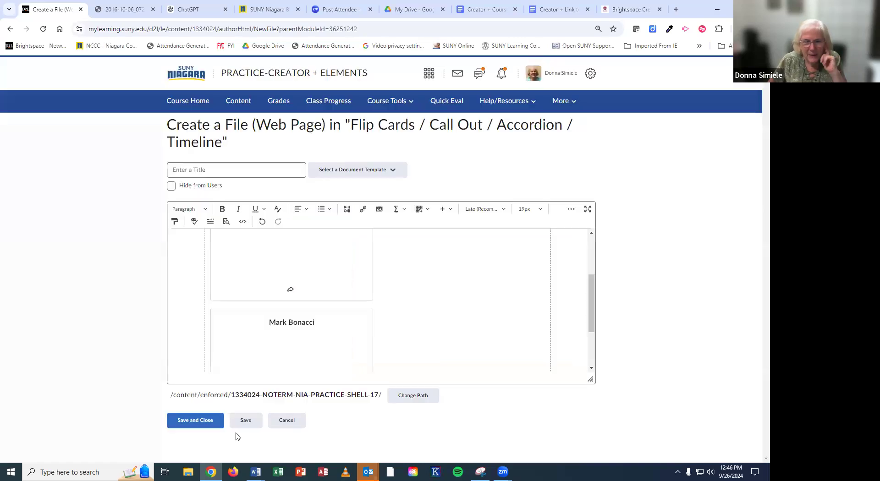
pyautogui.scroll(5, 443, 365)
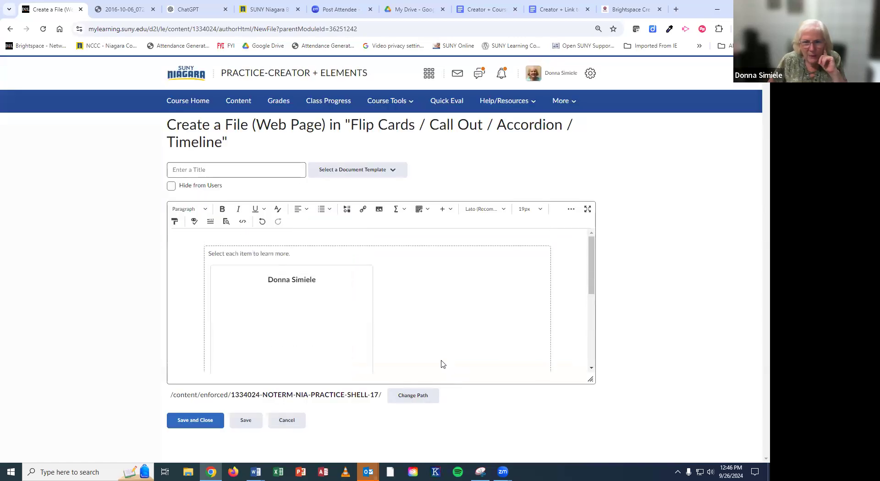
pyautogui.click(241, 169)
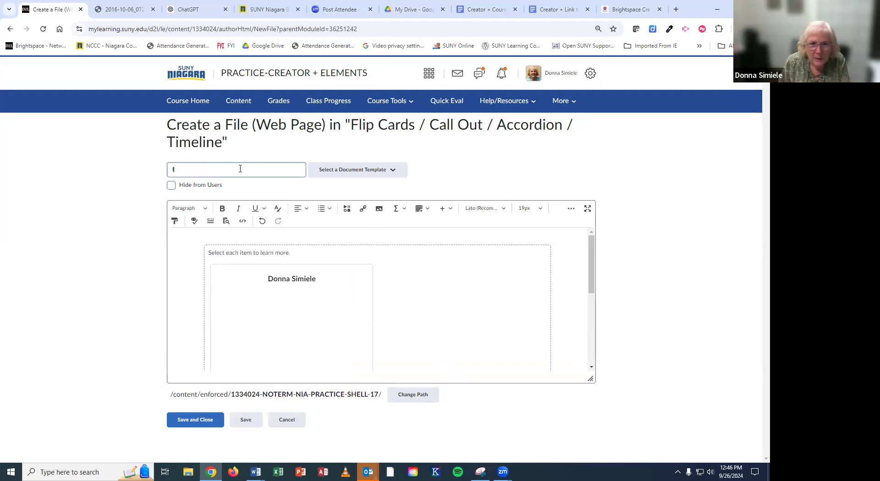
pyautogui.write('Intro to Creator +')
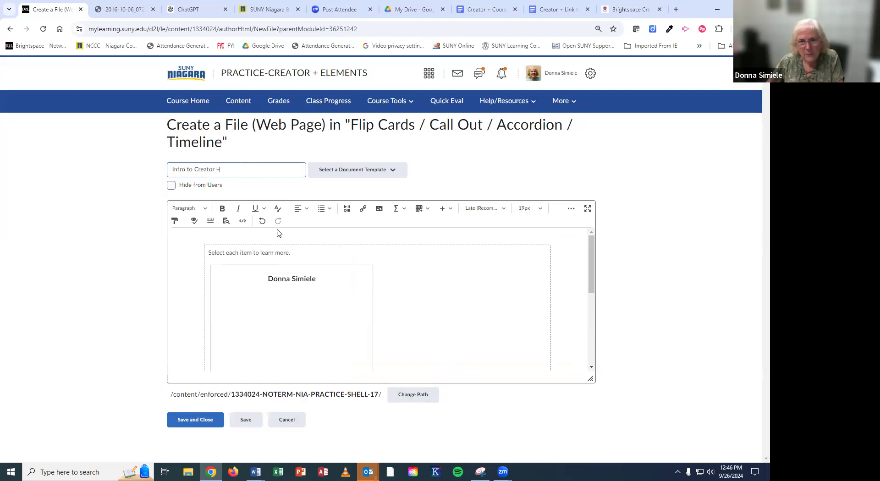
pyautogui.scroll(-5, 395, 274)
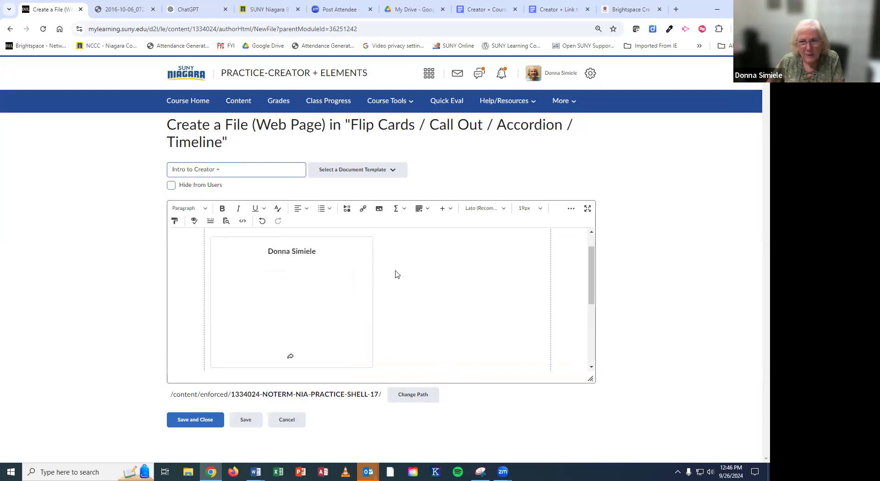
pyautogui.click(492, 373)
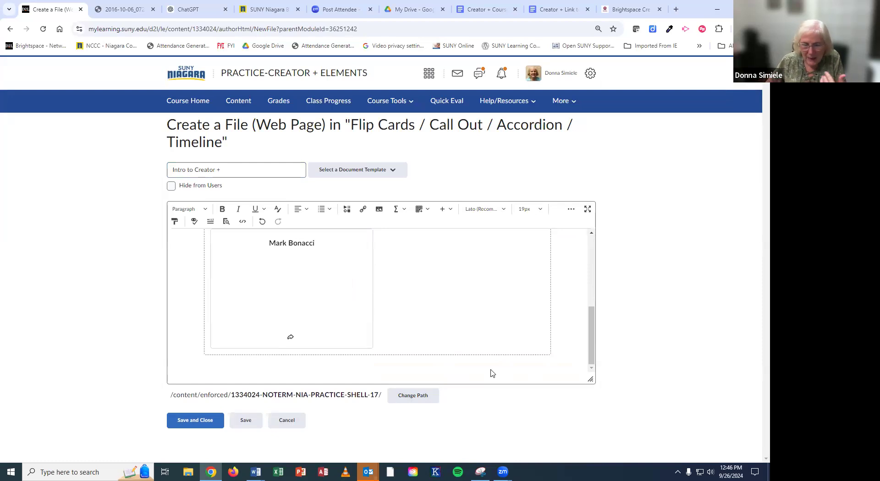
pyautogui.click(492, 369)
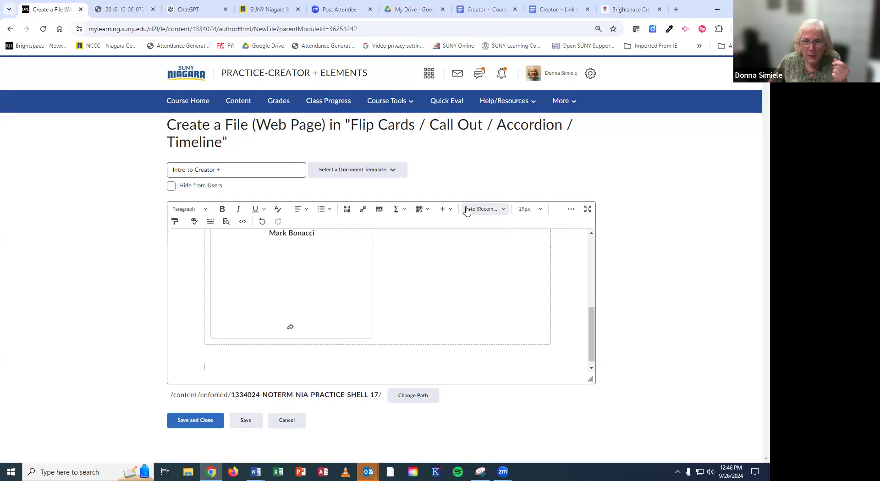
# Step: Insert a Creator+ Accordion element into the page
pyautogui.click(447, 210)
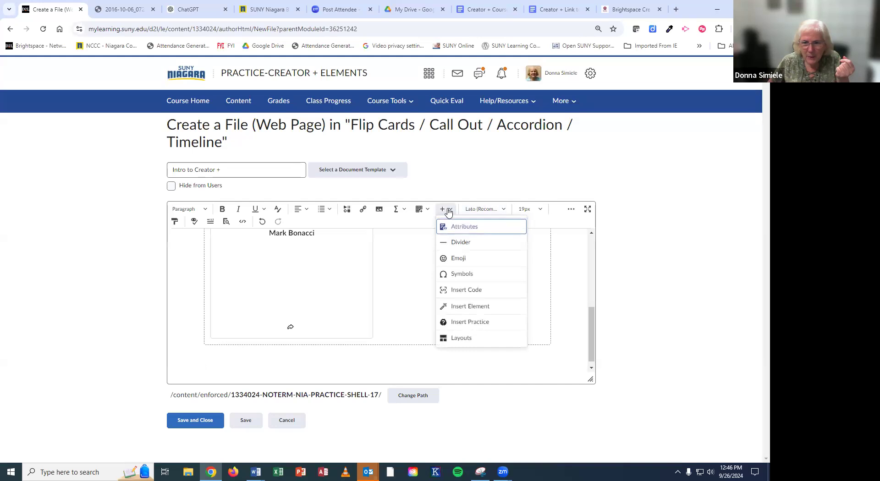
pyautogui.click(461, 307)
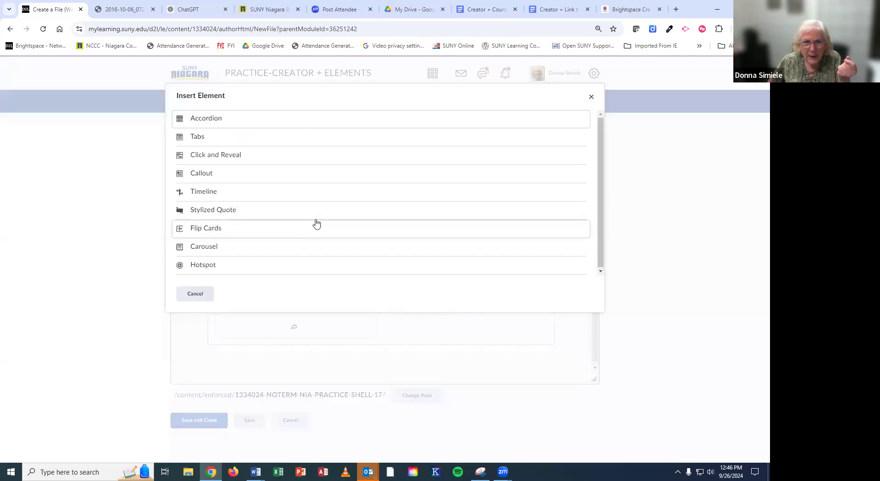
pyautogui.click(209, 123)
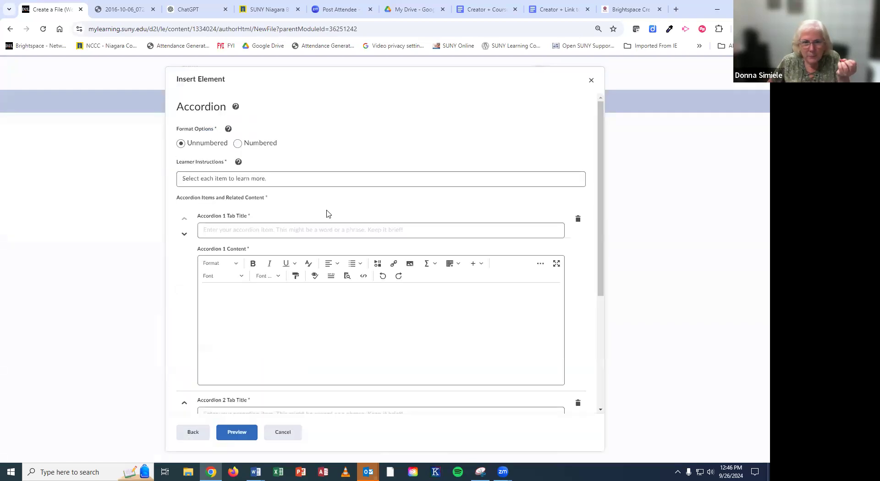
pyautogui.scroll(-1, 319, 206)
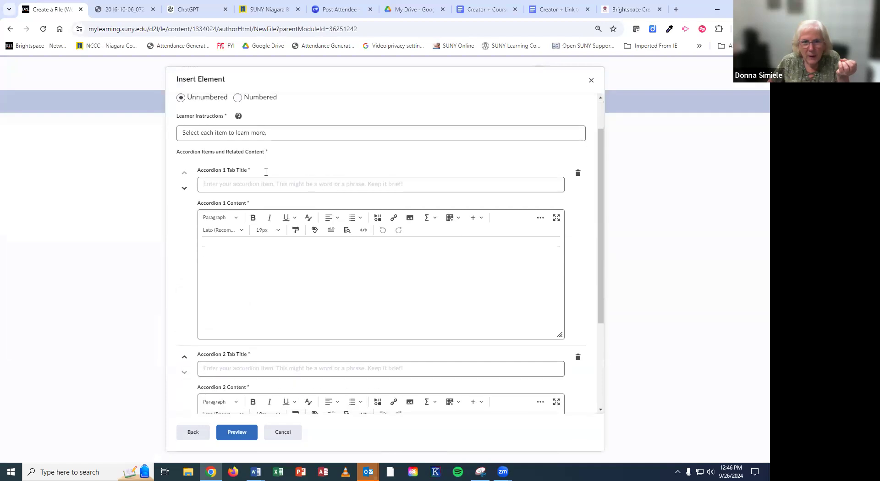
pyautogui.scroll(1, 254, 188)
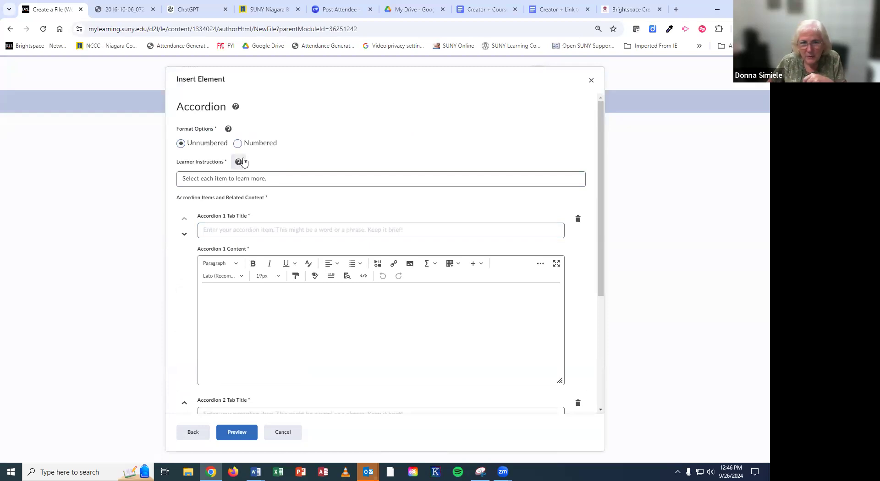
# Step: Make the accordion Numbered and title item 1 with a person's name, content 'Blah Blah....'
pyautogui.click(238, 144)
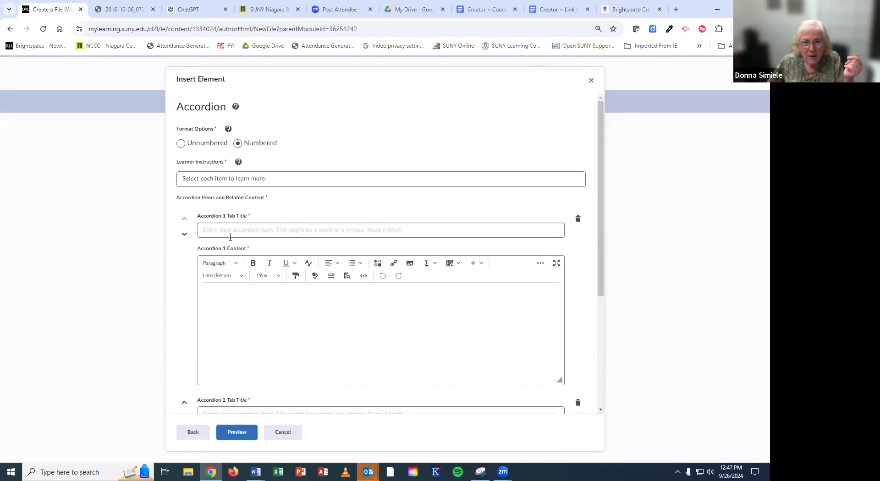
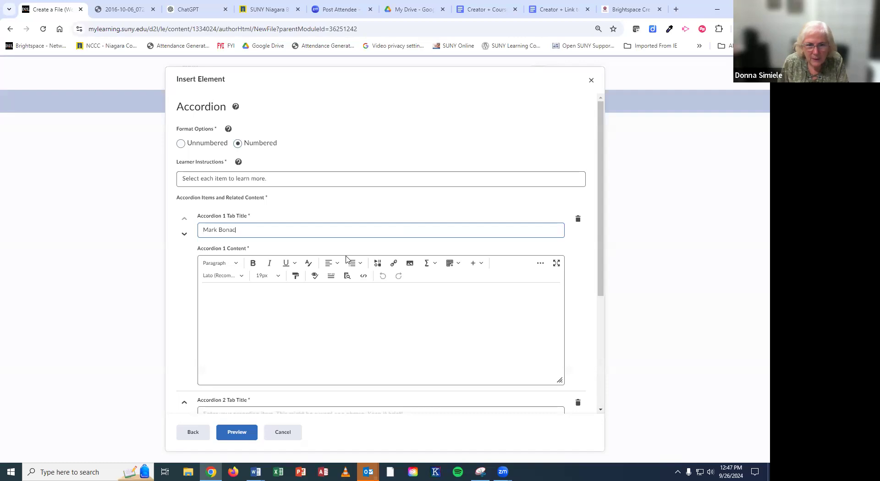
pyautogui.click(249, 312)
pyautogui.write('Blah')
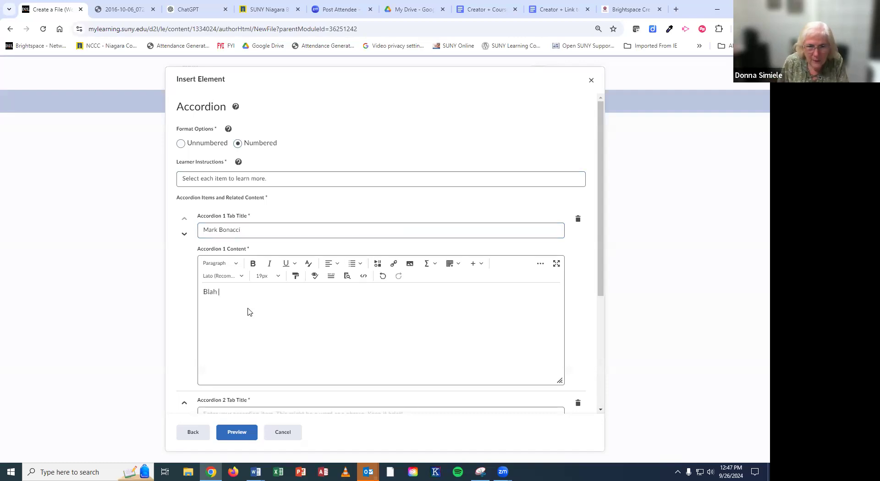
pyautogui.write(' Blah....')
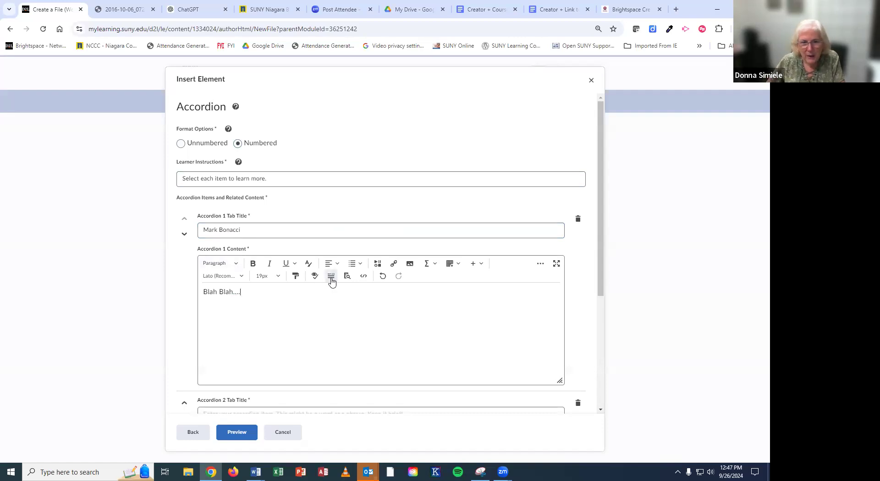
pyautogui.scroll(-4, 331, 282)
# Step: Title accordion item 2 with another person's name, add content 'Online Learning', then preview
pyautogui.click(249, 236)
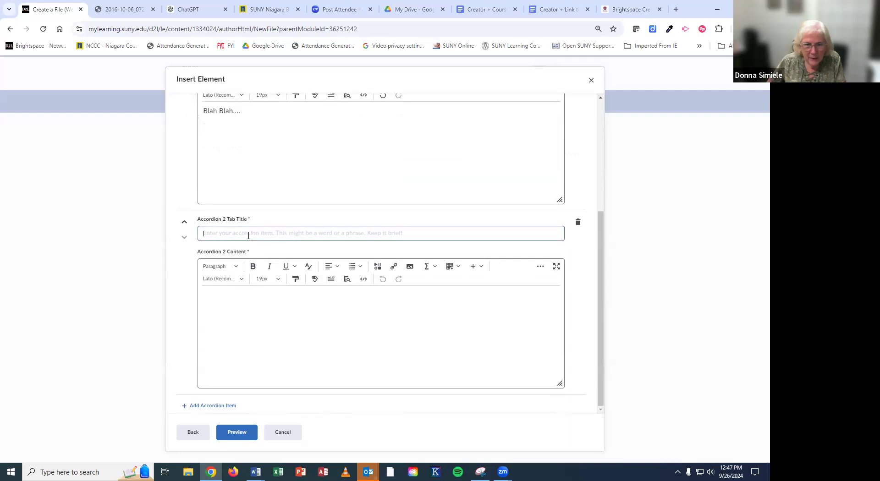
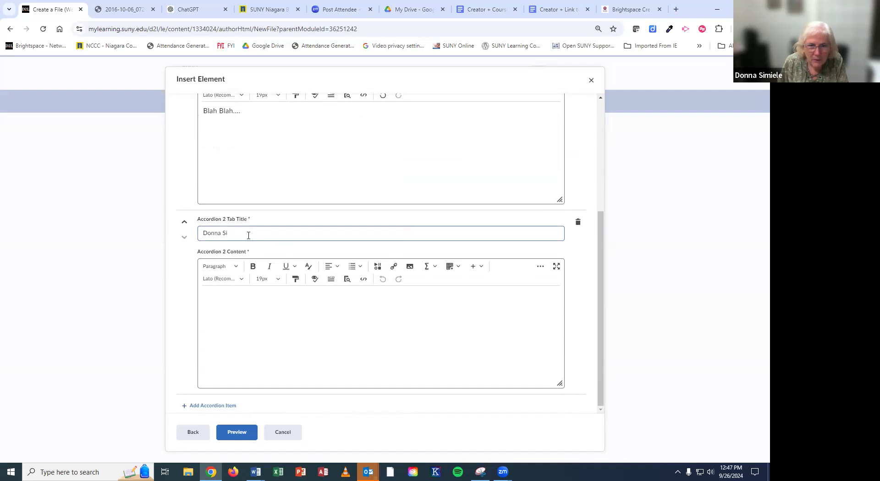
pyautogui.click(256, 325)
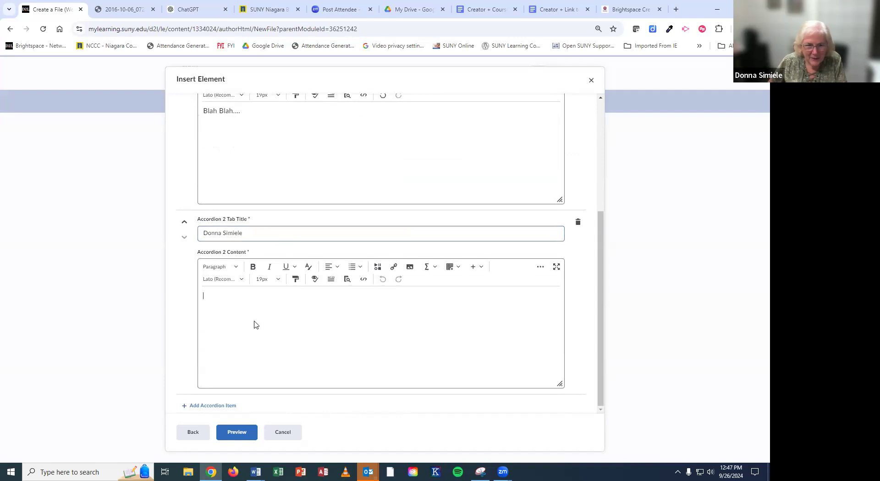
pyautogui.write('Online Le')
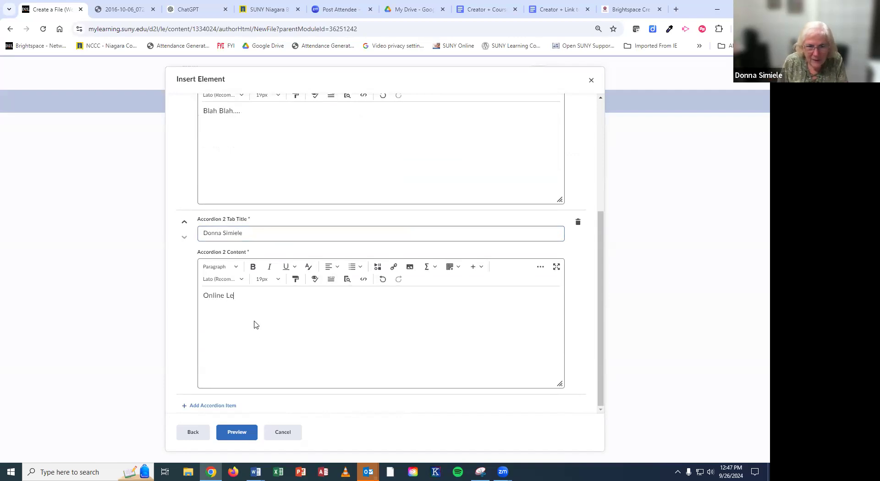
pyautogui.write('arning')
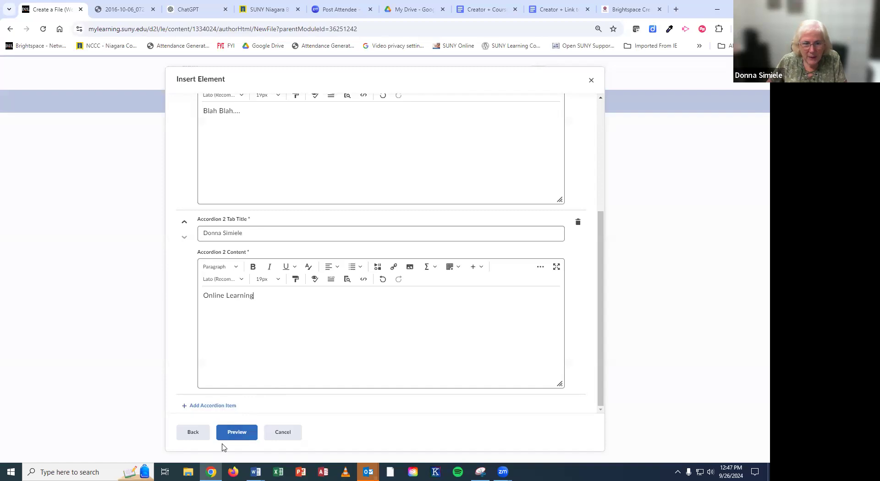
pyautogui.click(236, 435)
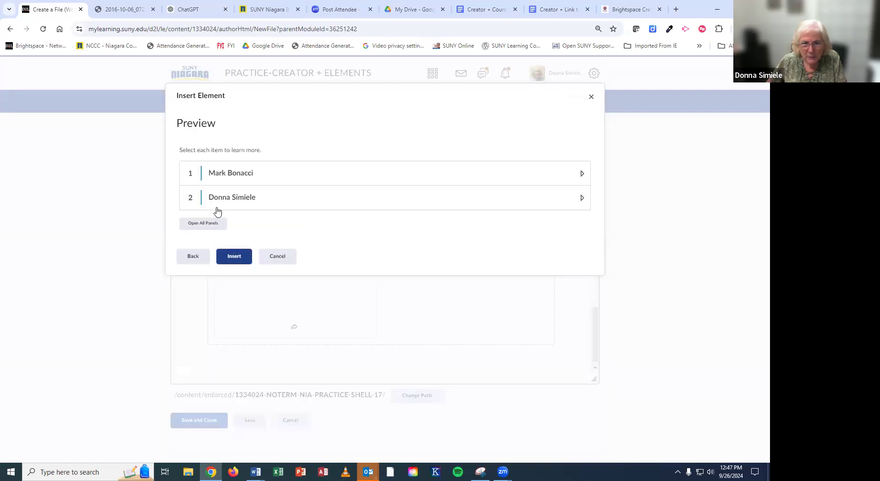
# Step: Expand both accordion items in the preview, then insert the accordion below the flip cards
pyautogui.click(232, 175)
pyautogui.click(232, 174)
pyautogui.click(233, 199)
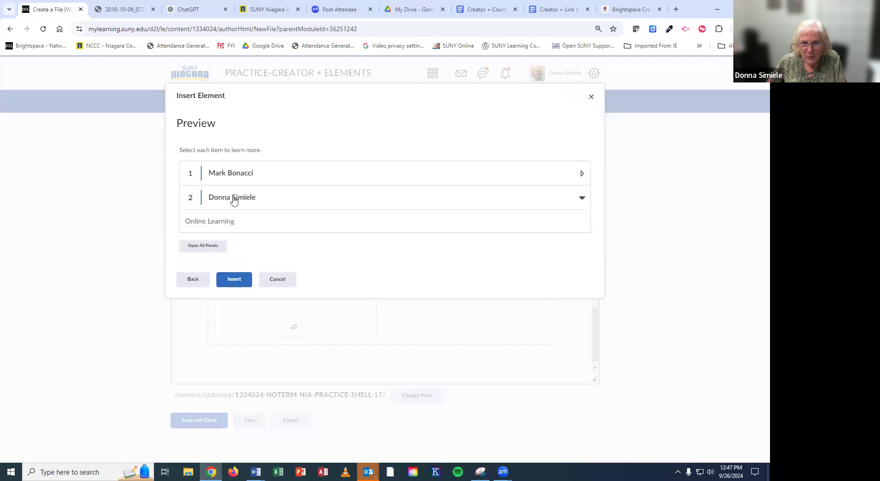
pyautogui.click(248, 283)
pyautogui.scroll(5, 420, 317)
pyautogui.scroll(-5, 416, 314)
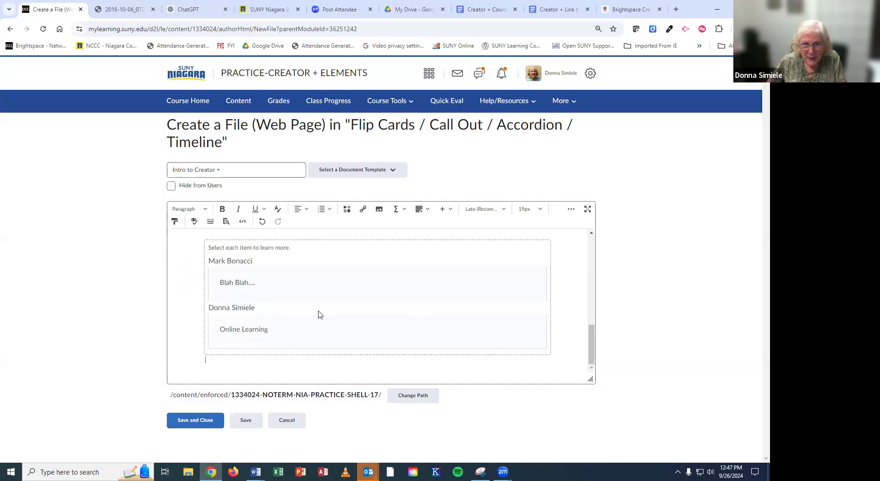
# Step: Open a blank Multiple Choice form from the Insert Practice options
pyautogui.click(443, 211)
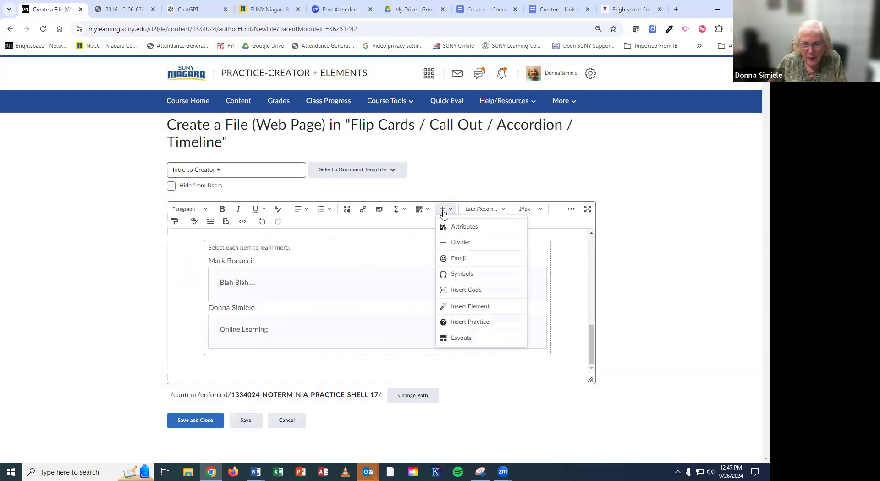
pyautogui.click(470, 322)
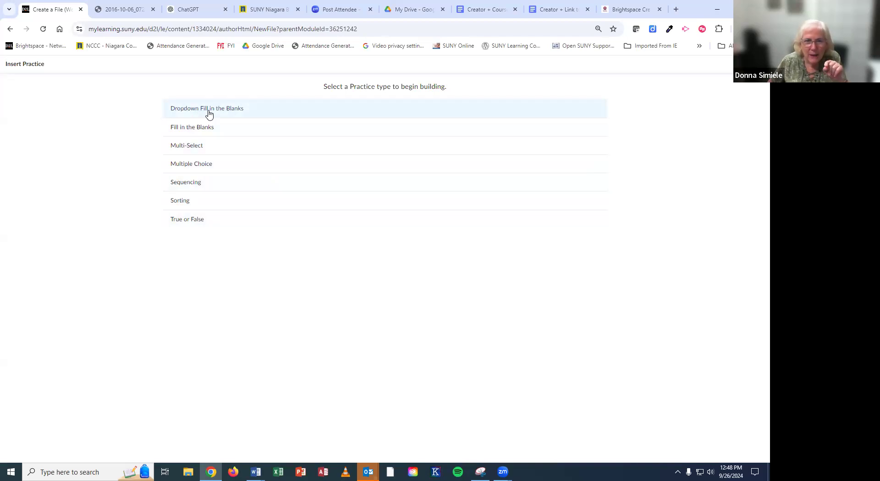
pyautogui.click(186, 166)
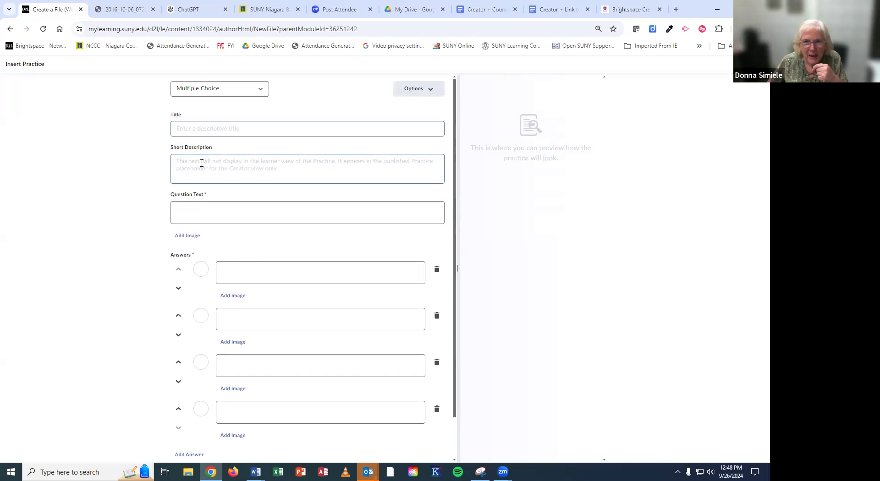
# Step: Title the practice 'Who Works in Online Learning', ask 'Select the person from', and enter two names as answers
pyautogui.click(203, 128)
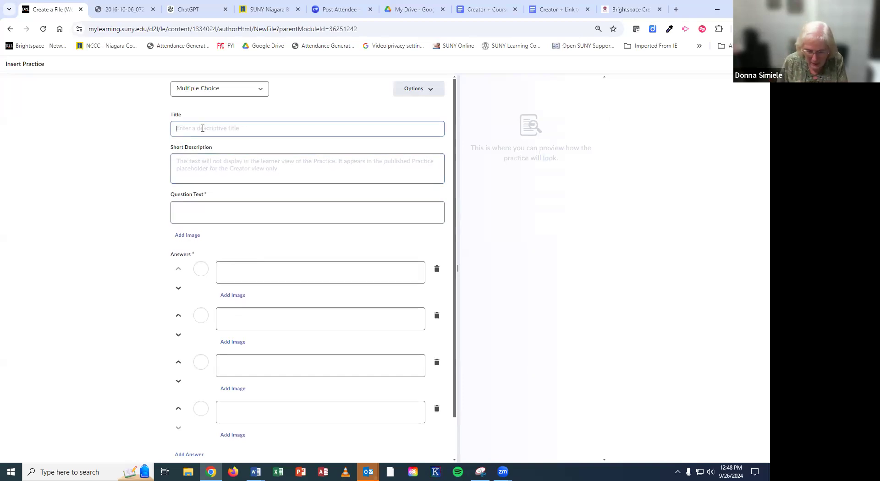
pyautogui.write('Who Works in Online')
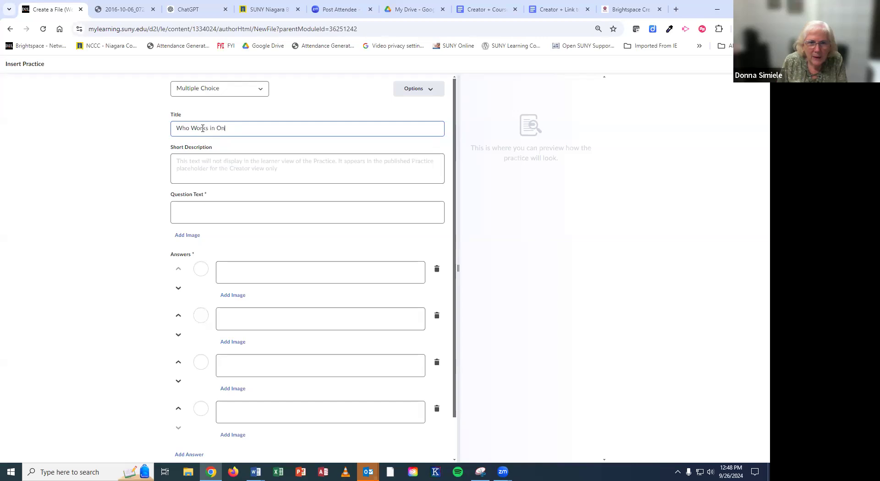
pyautogui.write(' Learning')
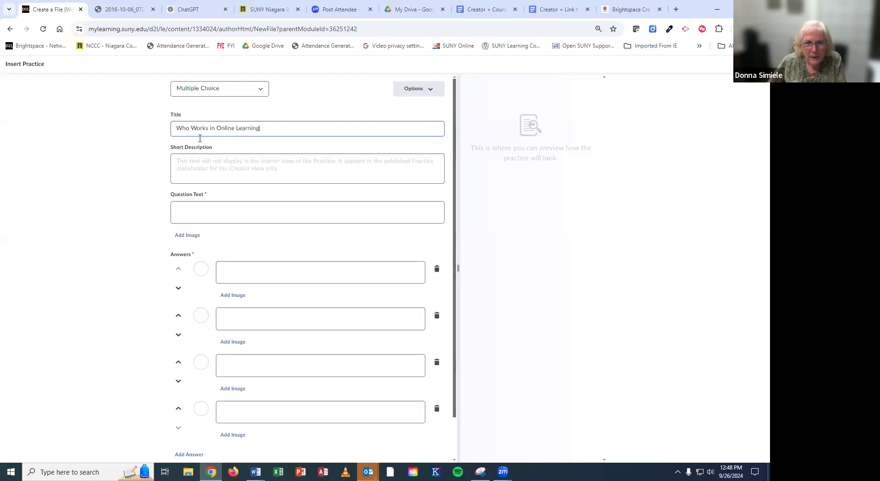
pyautogui.click(189, 209)
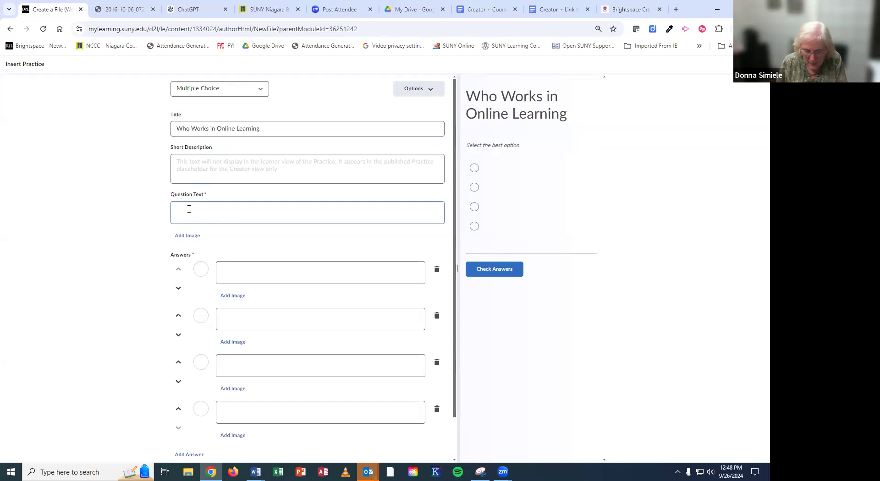
pyautogui.write('Select the ')
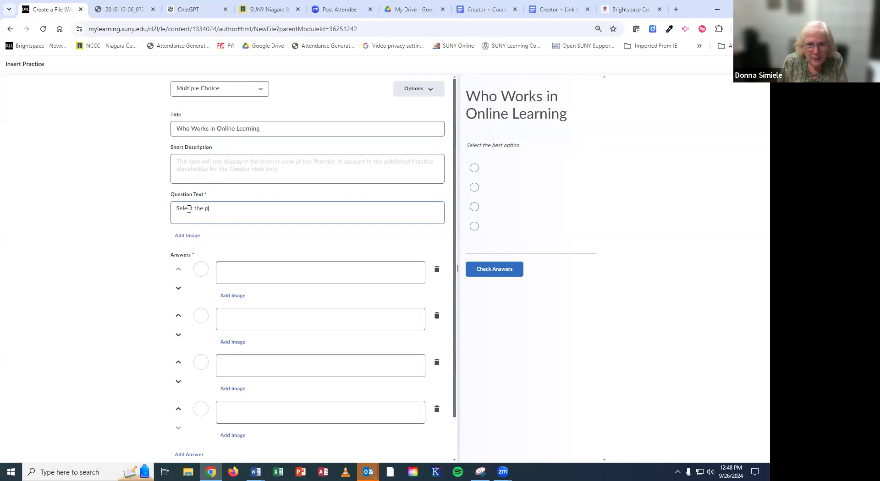
pyautogui.write('person from OL')
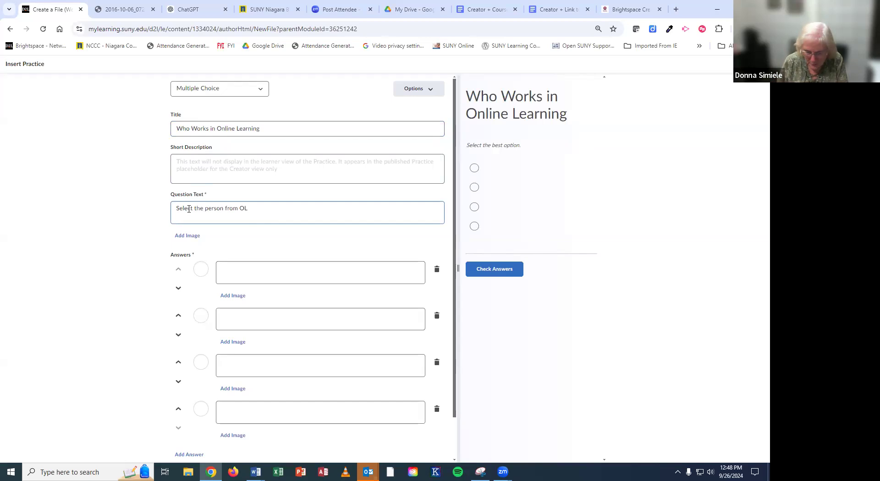
pyautogui.click(269, 278)
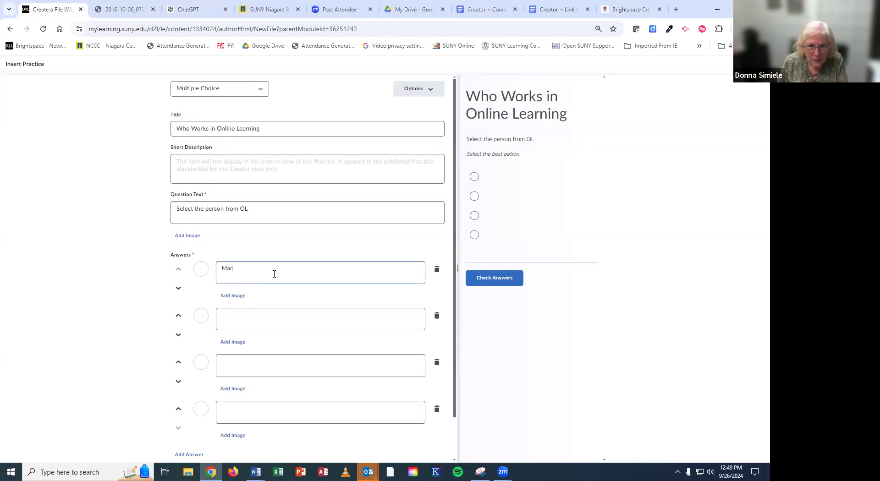
pyautogui.click(238, 320)
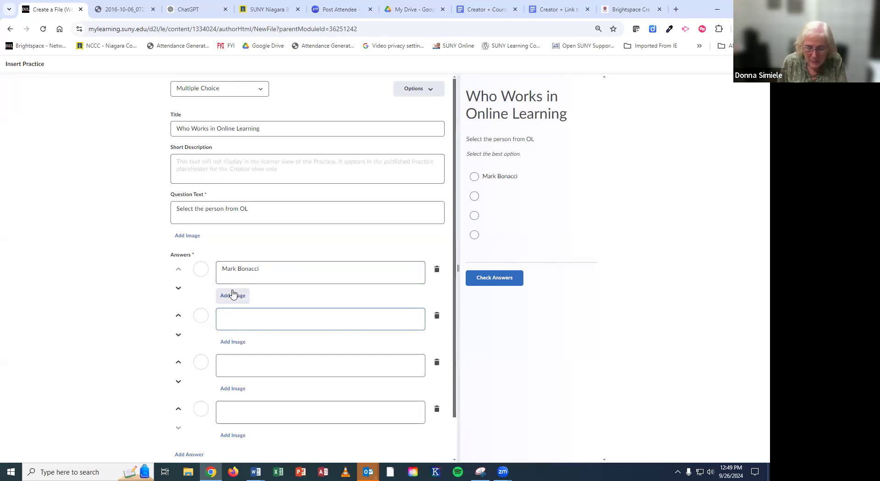
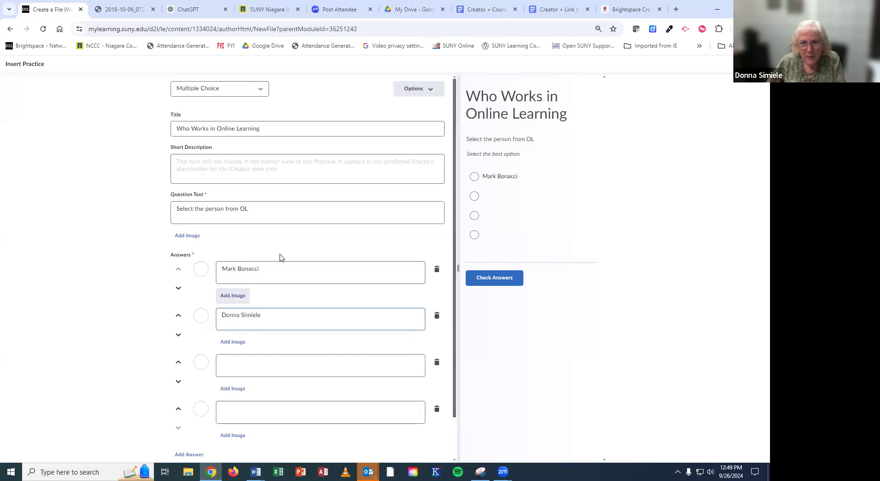
# Step: Delete the two empty answer rows and mark the second answer as correct
pyautogui.scroll(-1, 389, 348)
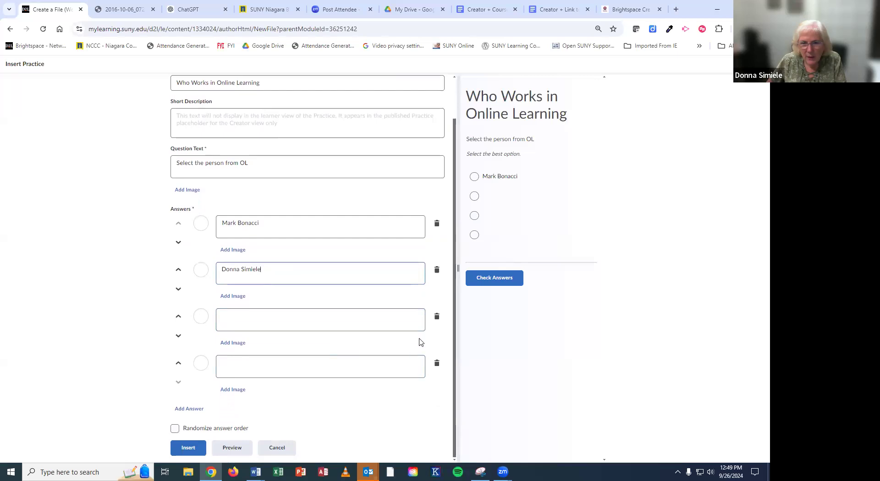
pyautogui.click(436, 316)
pyautogui.click(442, 362)
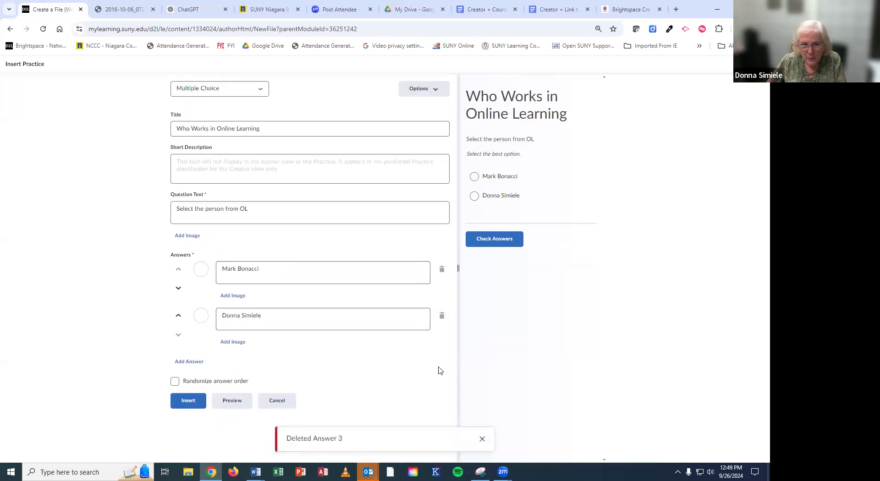
pyautogui.click(201, 316)
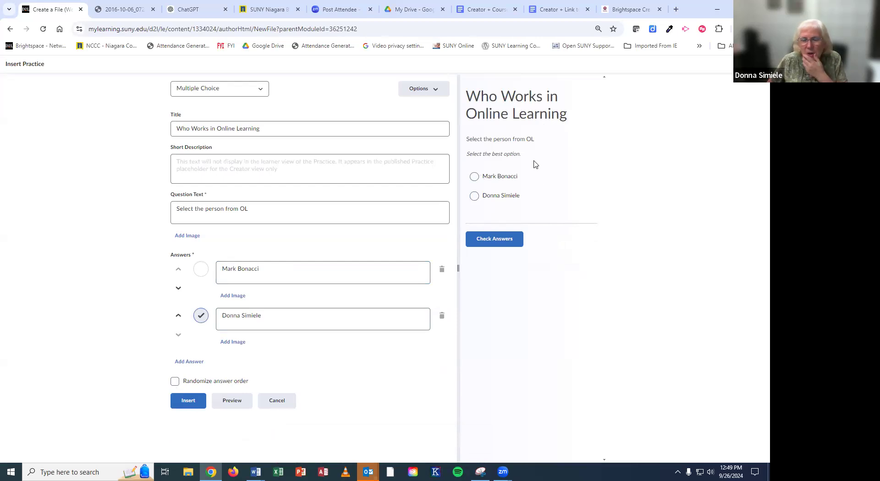
# Step: Check a wrong then the correct answer in the preview, then save and insert the practice
pyautogui.click(475, 177)
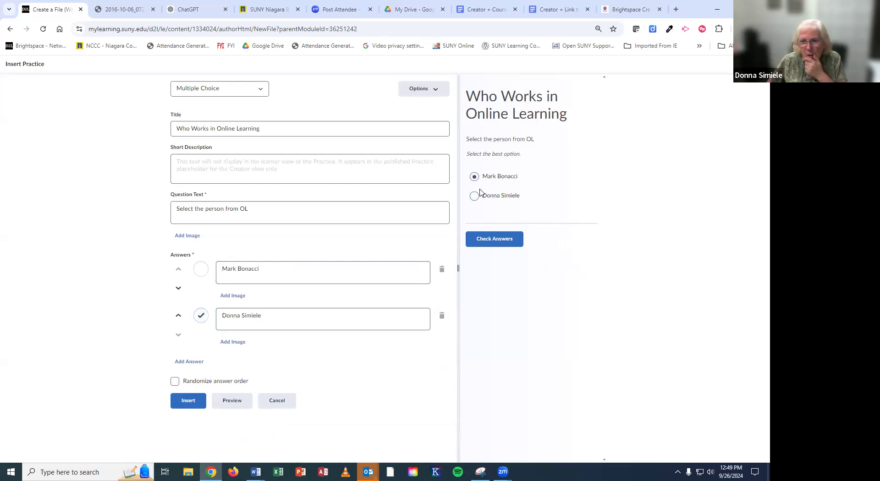
pyautogui.click(490, 238)
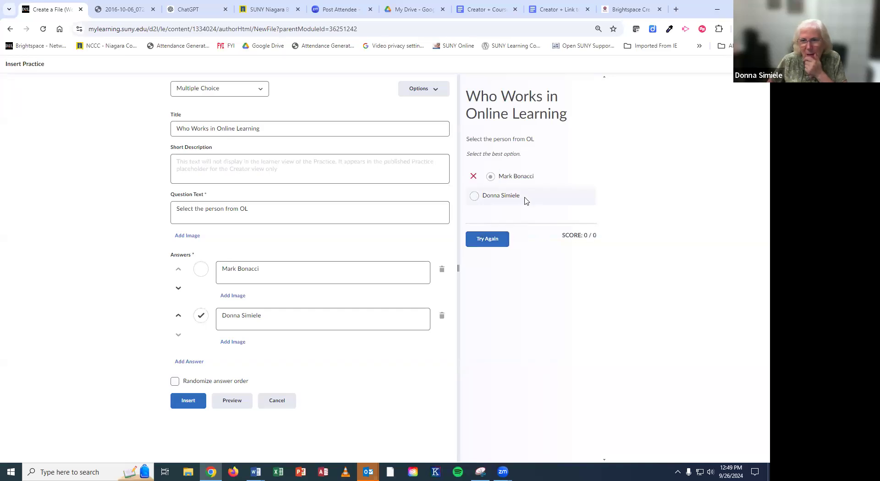
pyautogui.click(496, 239)
pyautogui.click(481, 199)
pyautogui.click(503, 243)
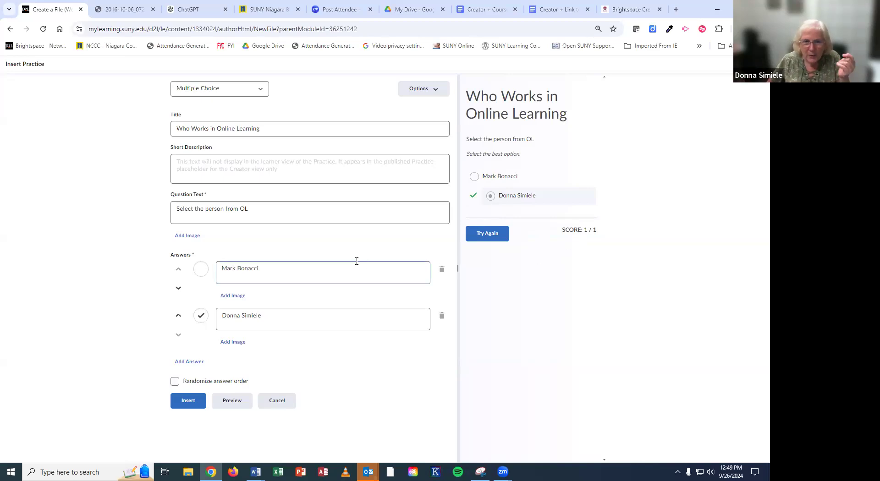
pyautogui.click(195, 403)
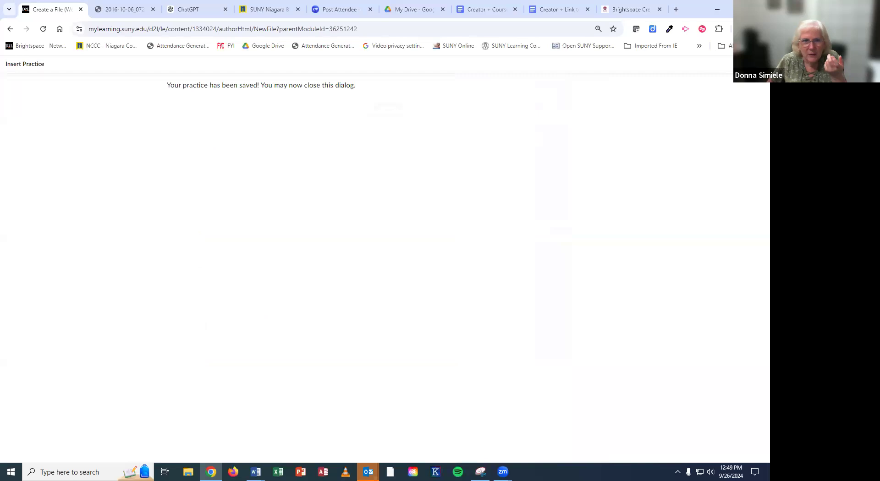
pyautogui.click(760, 64)
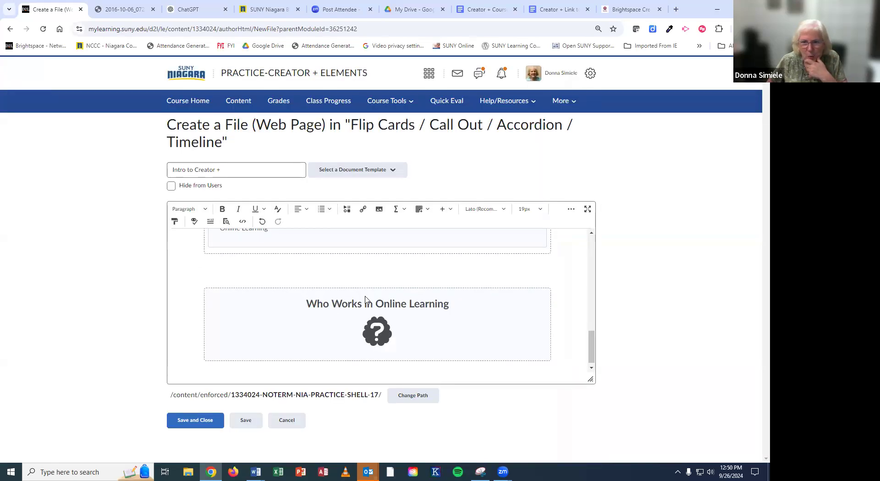
# Step: Review the flip cards, accordion and practice in the editor, then place the cursor below the practice
pyautogui.scroll(4, 367, 309)
pyautogui.scroll(5, 366, 310)
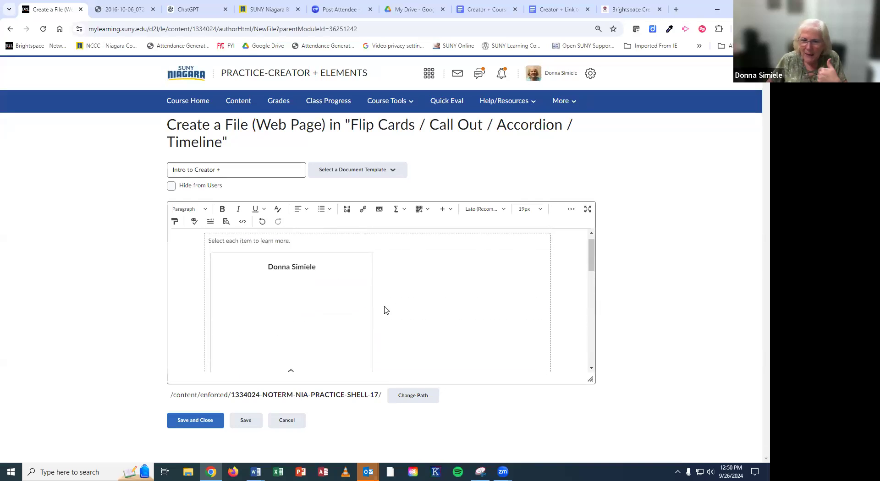
pyautogui.click(388, 301)
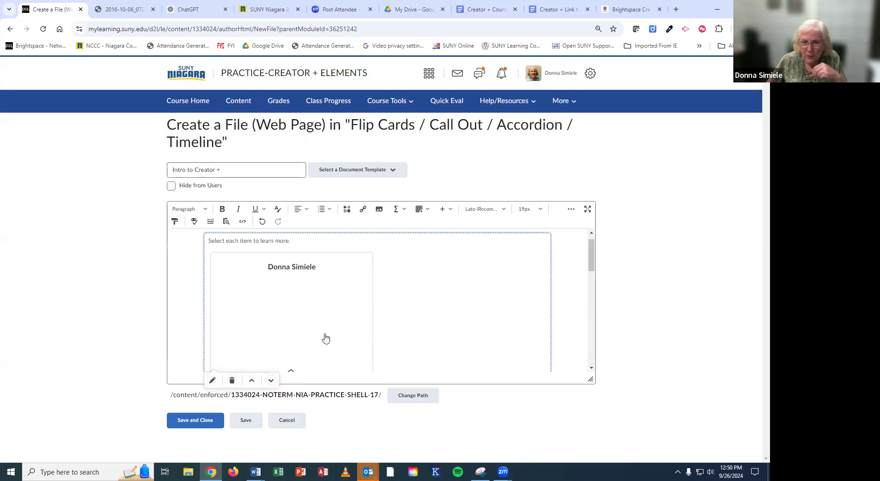
pyautogui.scroll(-5, 325, 338)
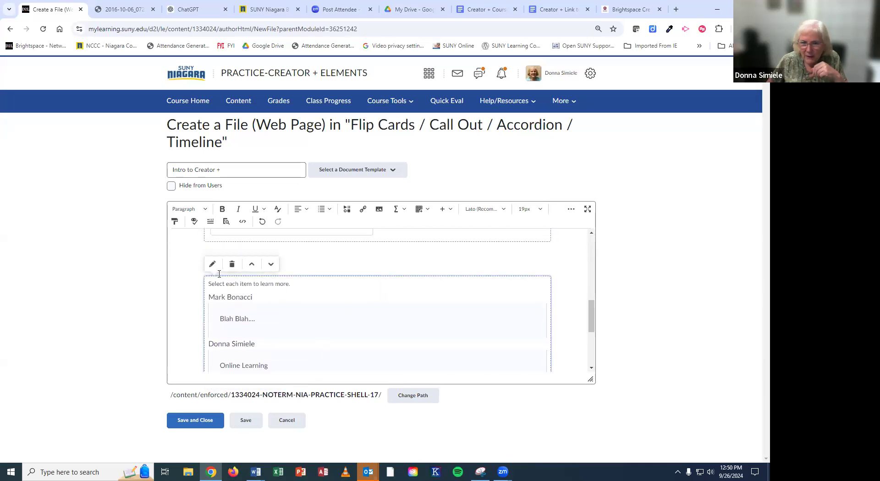
pyautogui.scroll(-3, 380, 345)
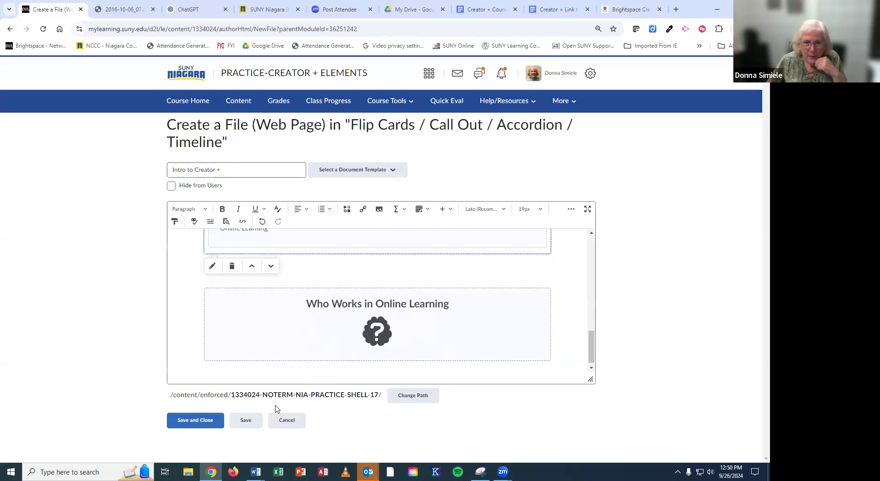
pyautogui.click(204, 424)
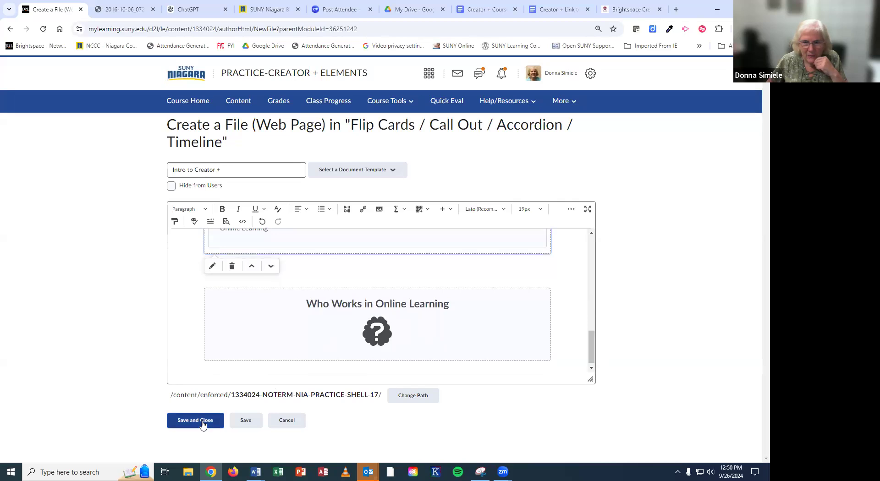
pyautogui.click(310, 375)
pyautogui.click(554, 373)
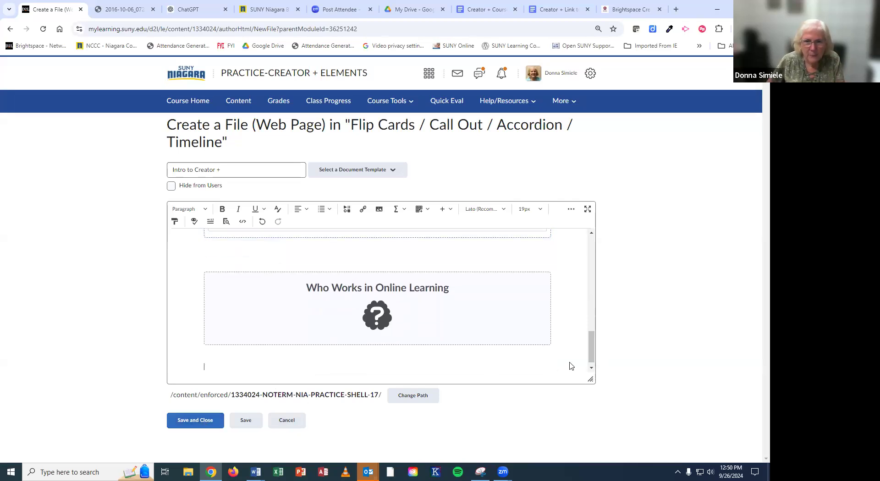
# Step: Insert a Two Panels layout below the practice
pyautogui.click(444, 211)
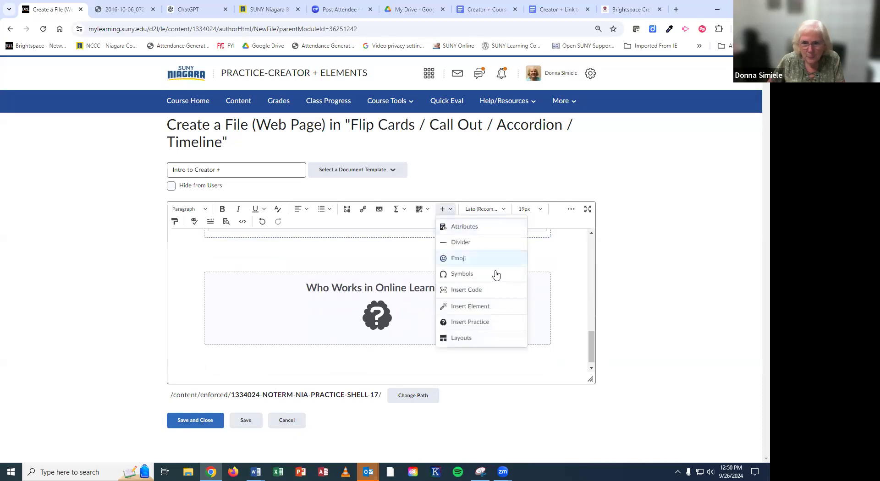
pyautogui.click(455, 339)
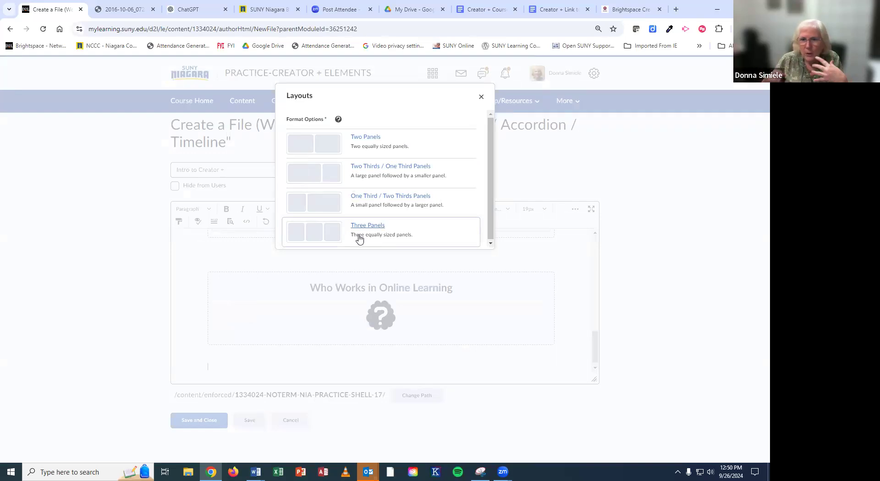
pyautogui.click(358, 139)
pyautogui.click(372, 359)
pyautogui.click(393, 360)
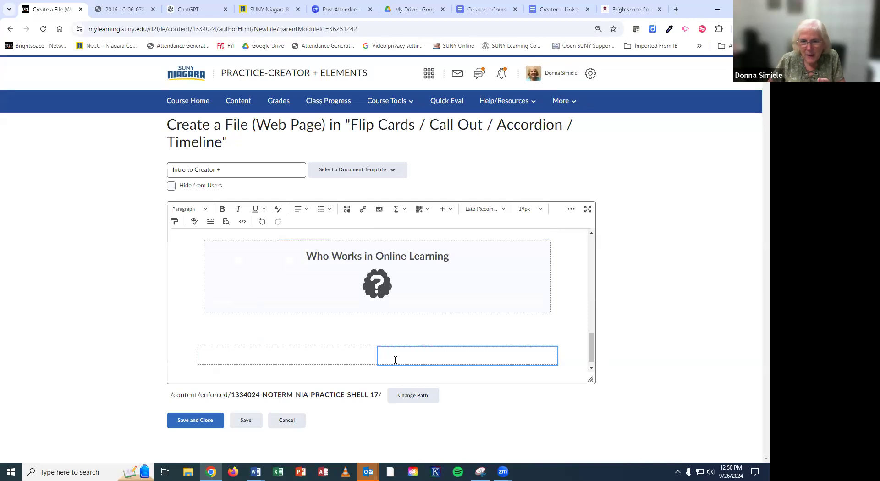
# Step: Add a second Two Panels layout and delete the blank line between the two rows
pyautogui.click(444, 209)
pyautogui.click(459, 338)
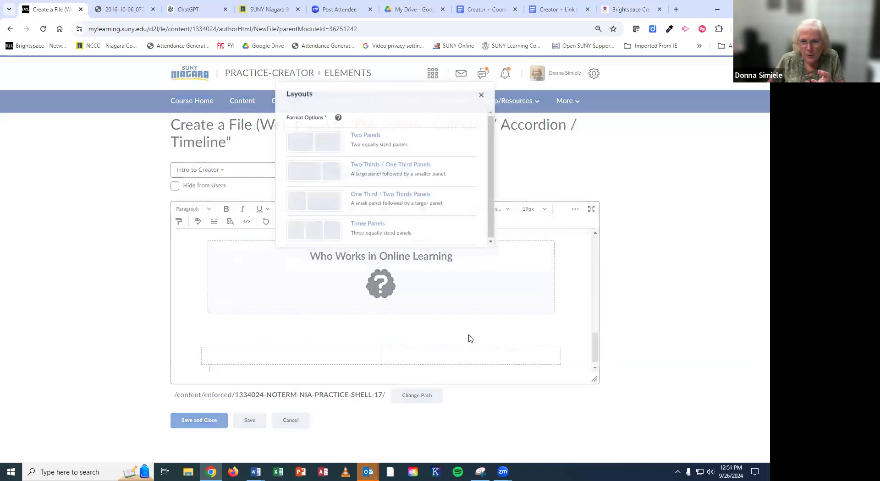
pyautogui.click(376, 142)
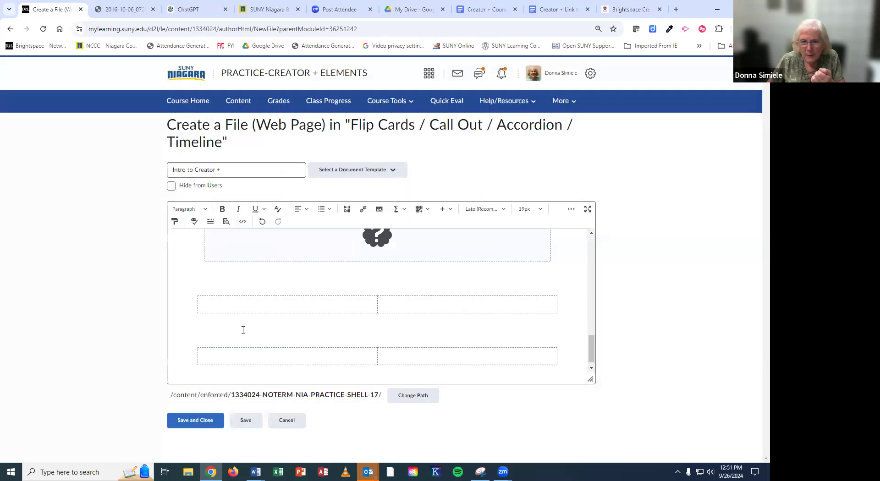
pyautogui.press('BackSpace')
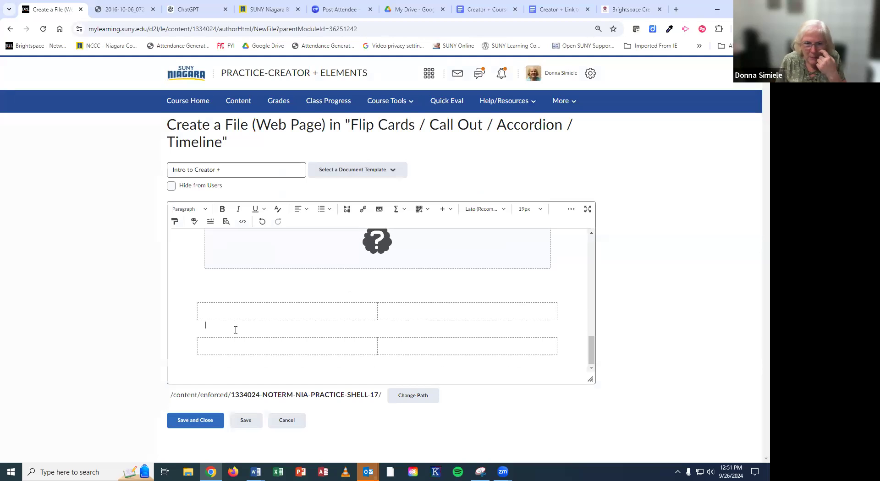
pyautogui.press('BackSpace')
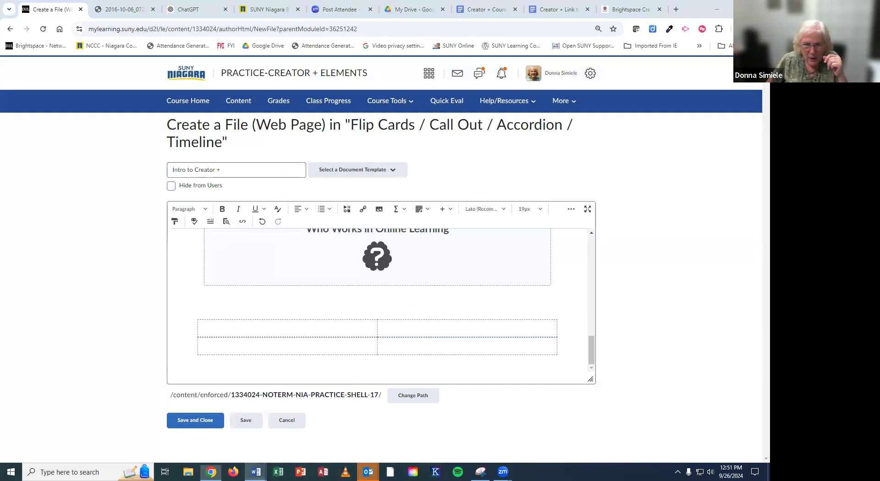
# Step: Paste the copied chat text without formatting into the top-left and top-right cells
pyautogui.moveTo(256, 473)
pyautogui.click(346, 433)
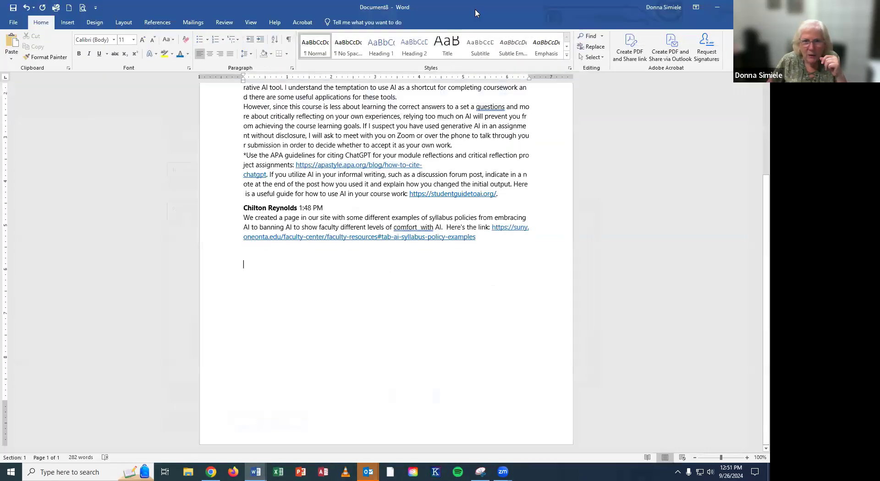
pyautogui.hotkey('alt', 'Tab')
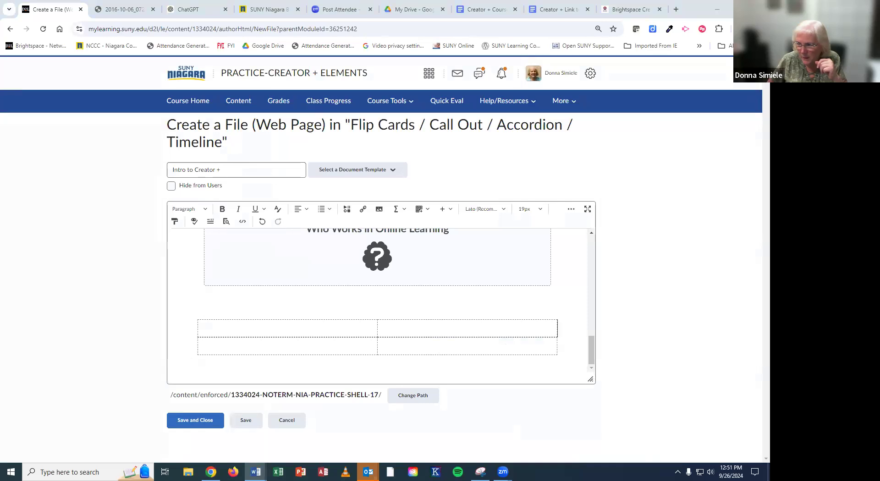
pyautogui.click(256, 327)
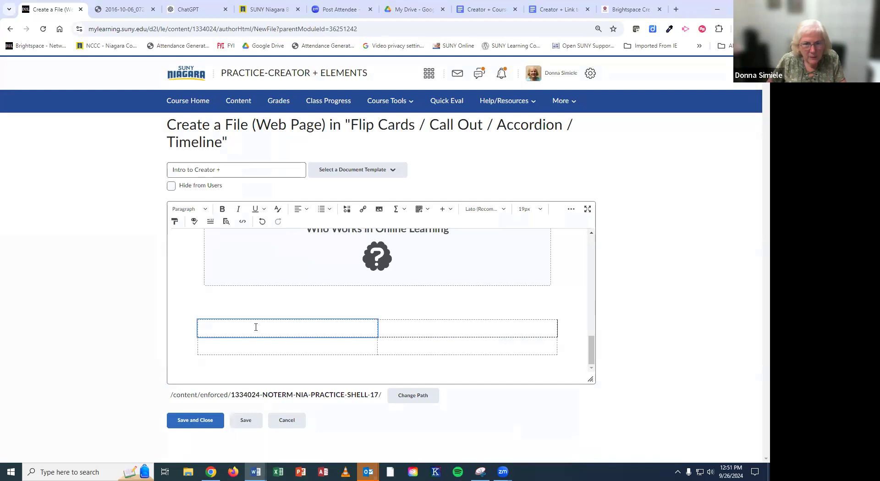
pyautogui.hotkey('ctrl', 'v')
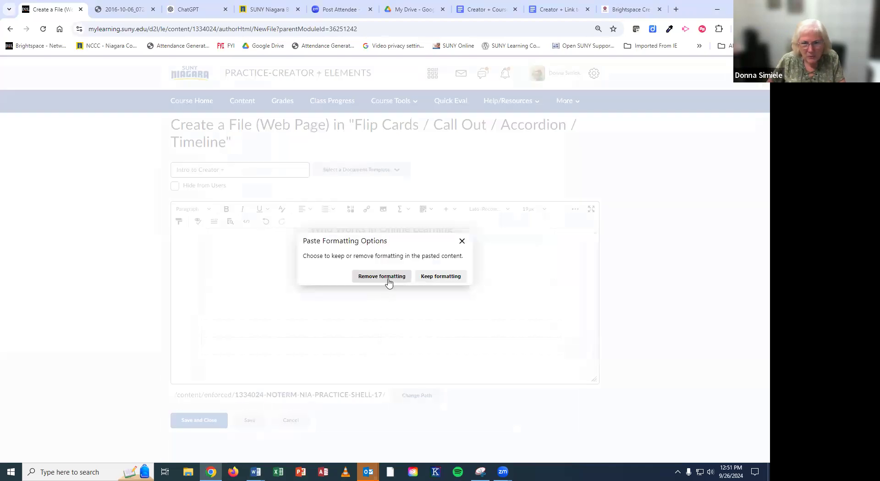
pyautogui.click(382, 277)
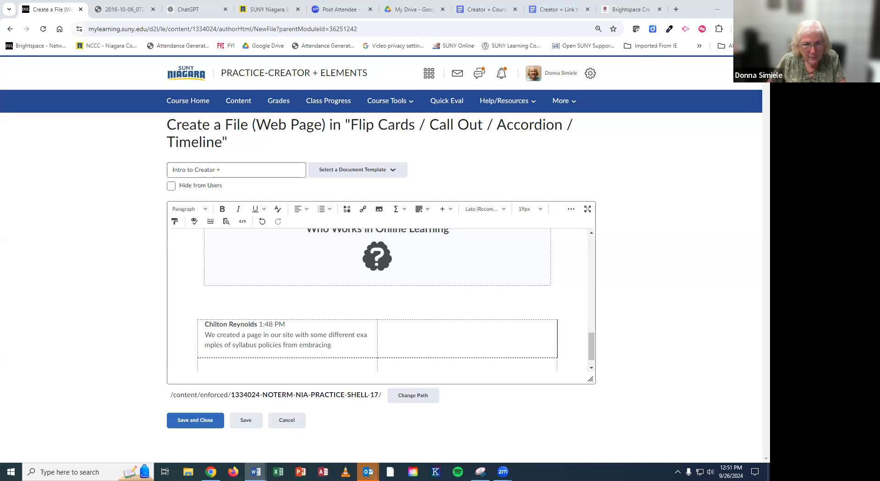
pyautogui.click(428, 337)
pyautogui.hotkey('ctrl', 'v')
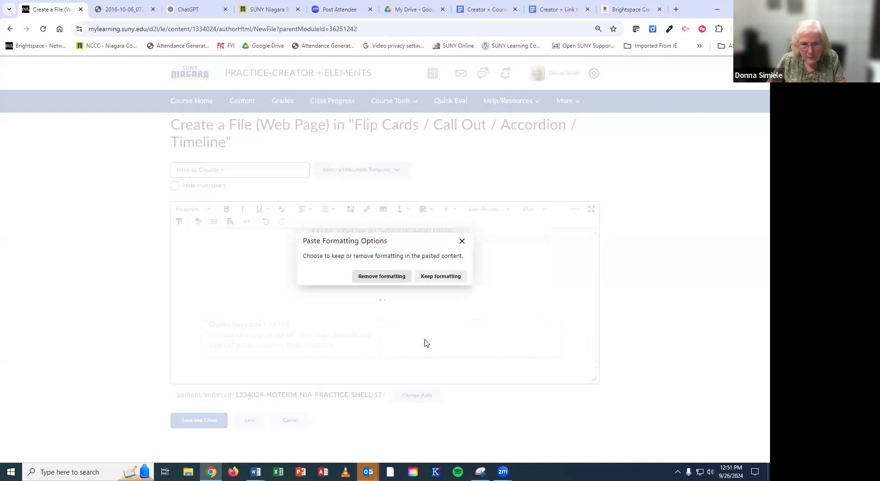
pyautogui.click(384, 276)
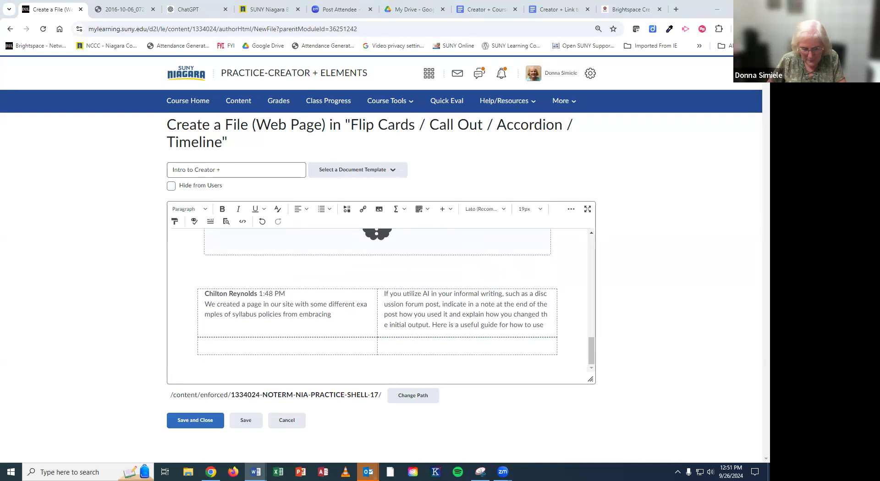
# Step: Paste the AI-reliance paragraph as plain text into the bottom-left cell and split that row into two columns
pyautogui.click(256, 349)
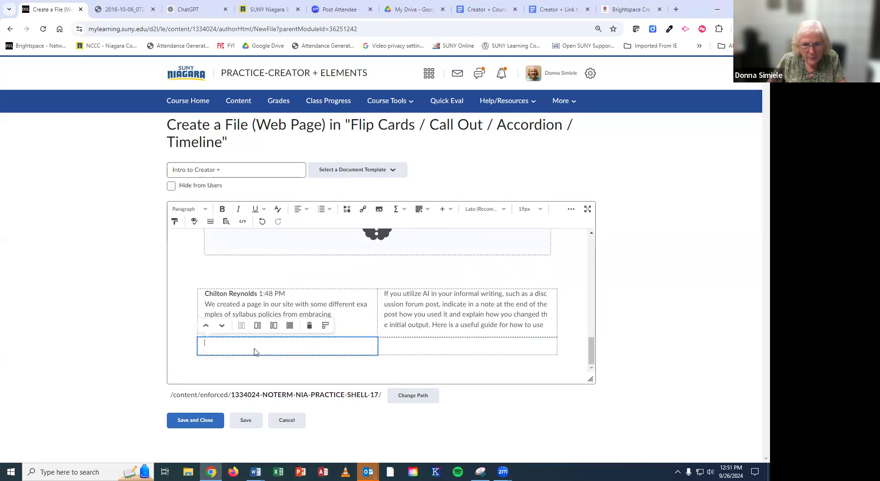
pyautogui.write('However, since this course is less about learning the correct answers to a set a questions and more about critically reflecting on your own experiences, relying too much on AI will prevent you from achieving the course learning goals.')
pyautogui.click(380, 275)
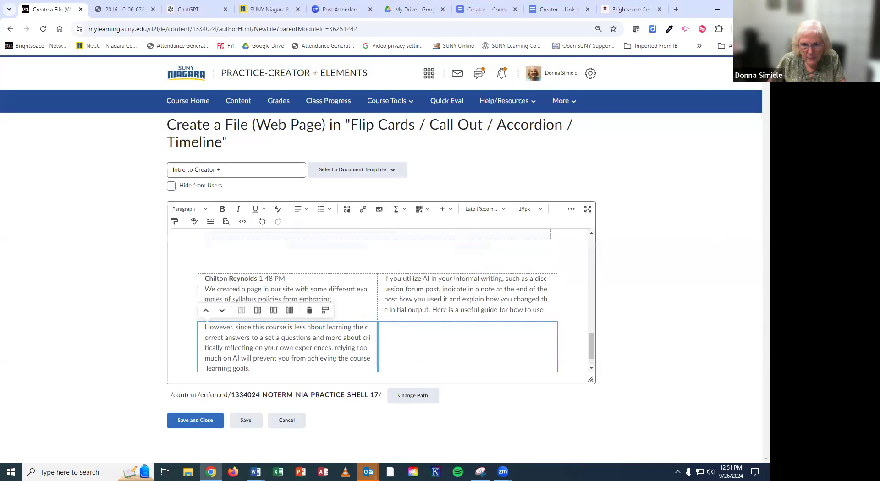
pyautogui.click(256, 312)
pyautogui.scroll(-1, 366, 321)
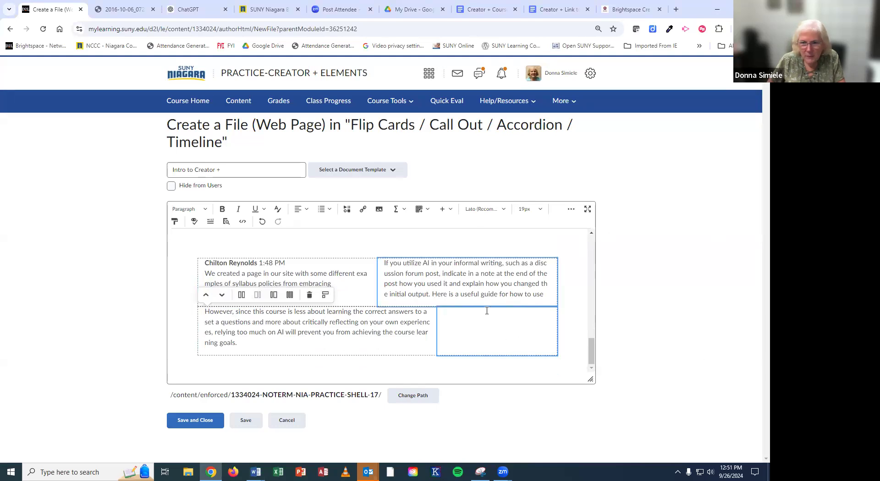
# Step: Upload SUNY-Niagara-Logo_OnLight_DetailSwash_RGB (3) from Pictures via Insert Image > My Computer
pyautogui.click(378, 212)
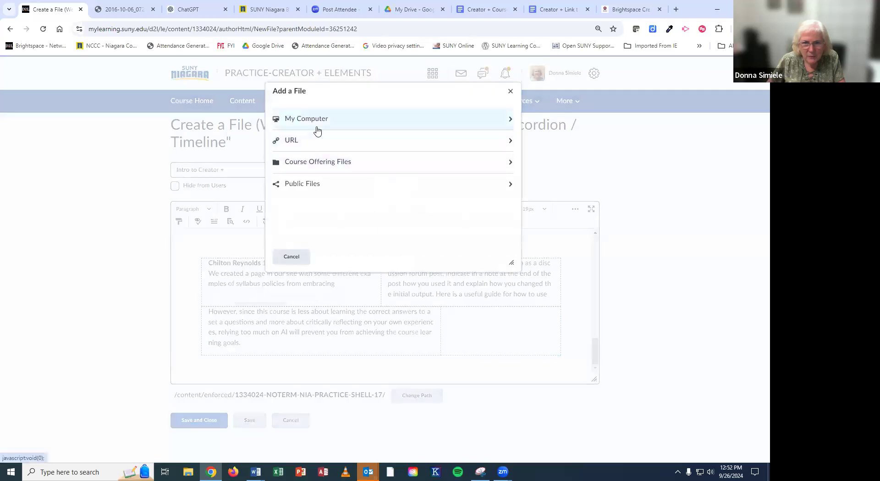
pyautogui.click(316, 123)
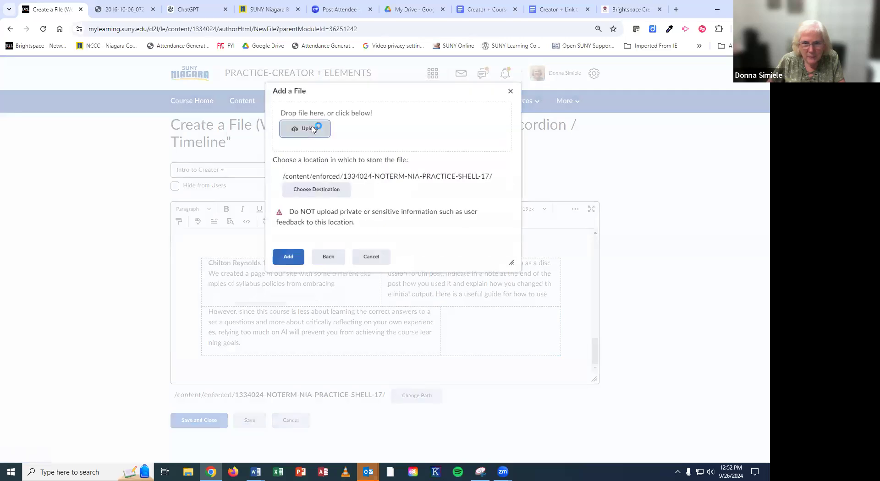
pyautogui.click(312, 129)
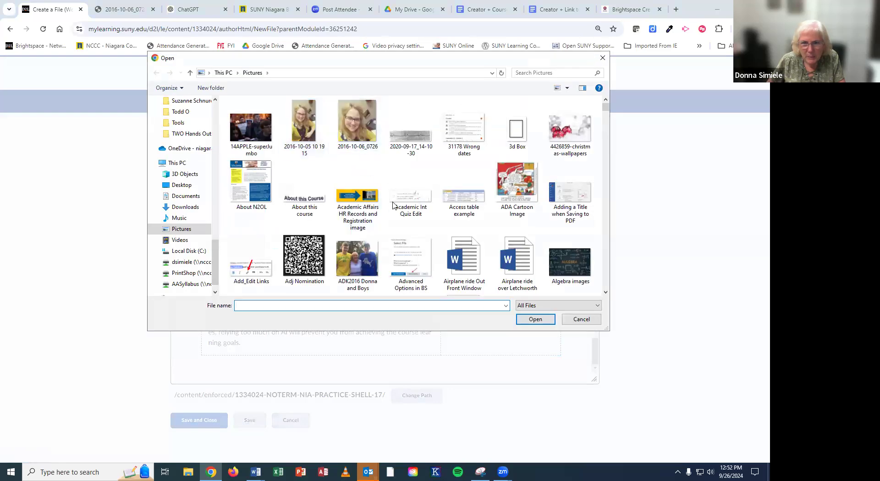
pyautogui.scroll(-5, 411, 247)
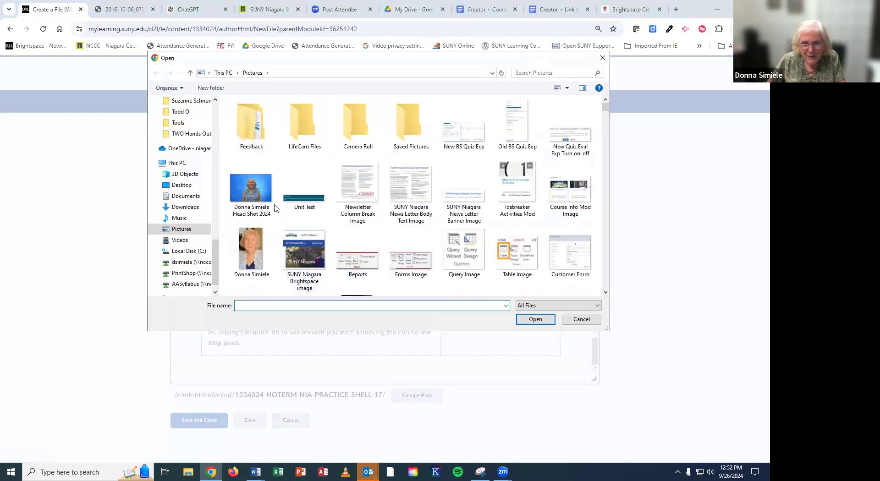
pyautogui.scroll(-5, 402, 251)
pyautogui.click(411, 191)
pyautogui.click(537, 320)
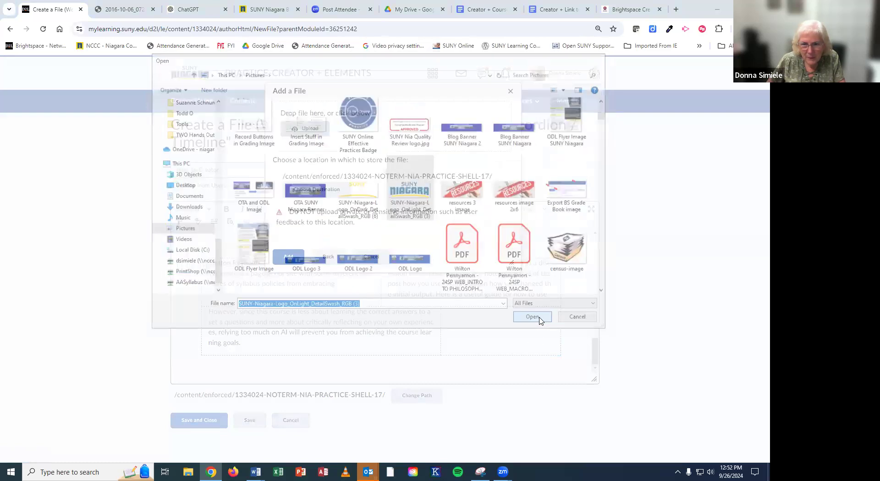
# Step: Insert the SUNY Niagara logo in the right cell, marked as decorative
pyautogui.click(297, 259)
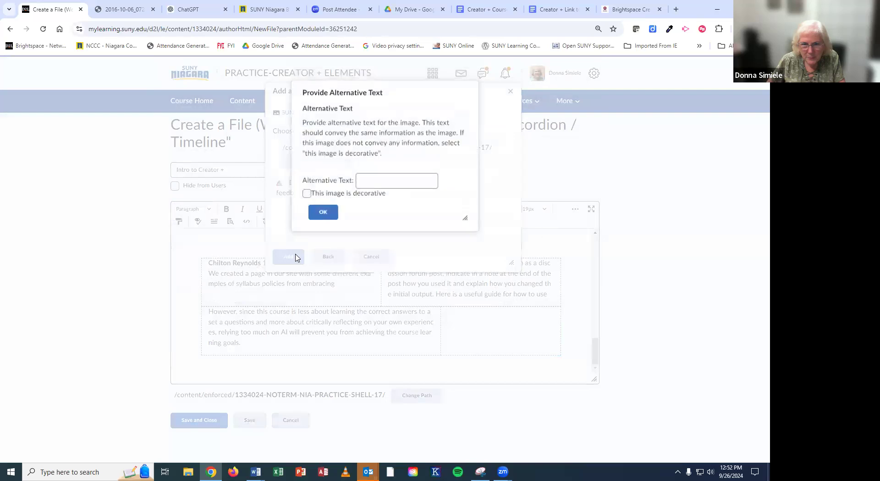
pyautogui.click(308, 196)
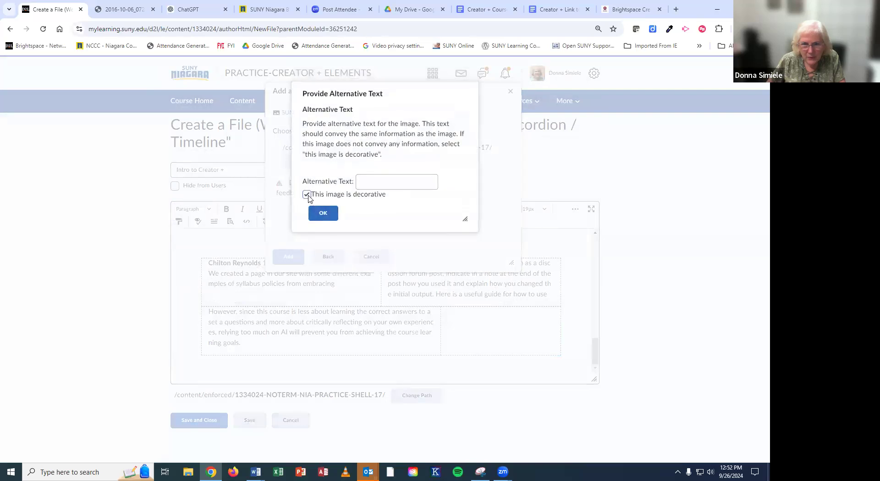
pyautogui.click(332, 217)
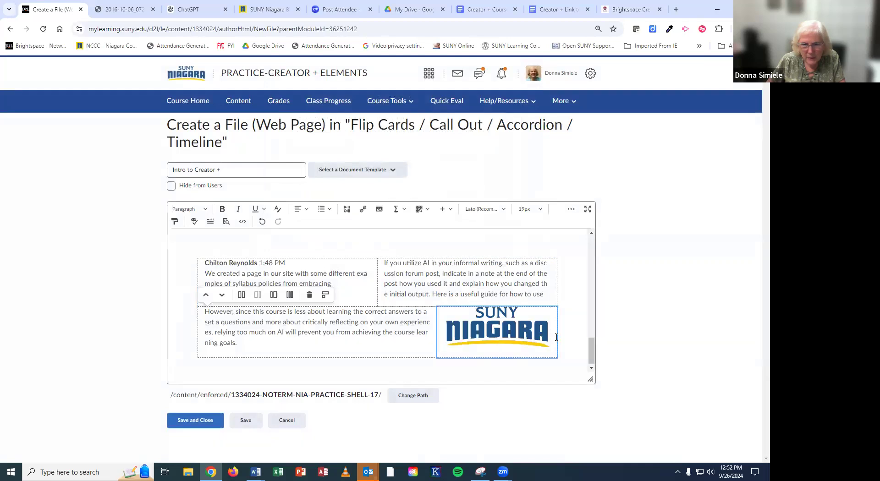
# Step: Review the page layout and save and close the Intro to Creator + page
pyautogui.scroll(15, 568, 321)
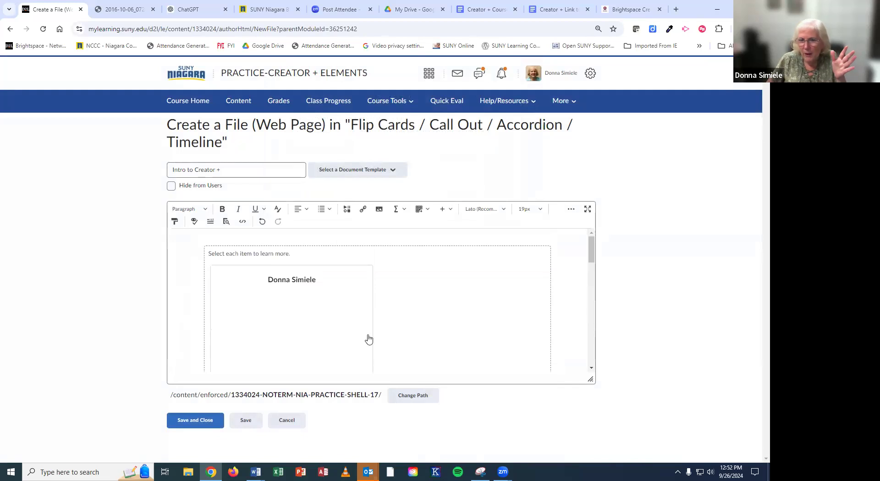
pyautogui.scroll(-5, 340, 326)
pyautogui.scroll(-3, 340, 325)
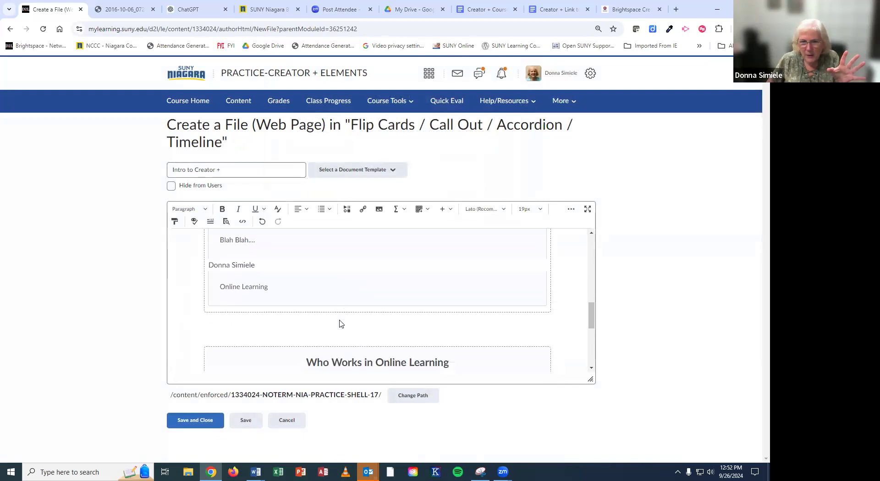
pyautogui.scroll(1, 351, 281)
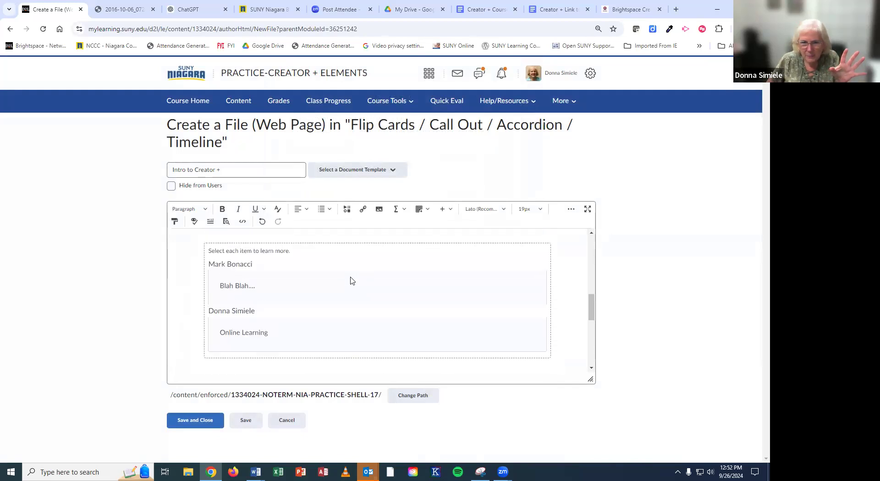
pyautogui.scroll(-2, 352, 281)
pyautogui.scroll(-3, 352, 277)
pyautogui.scroll(2, 362, 275)
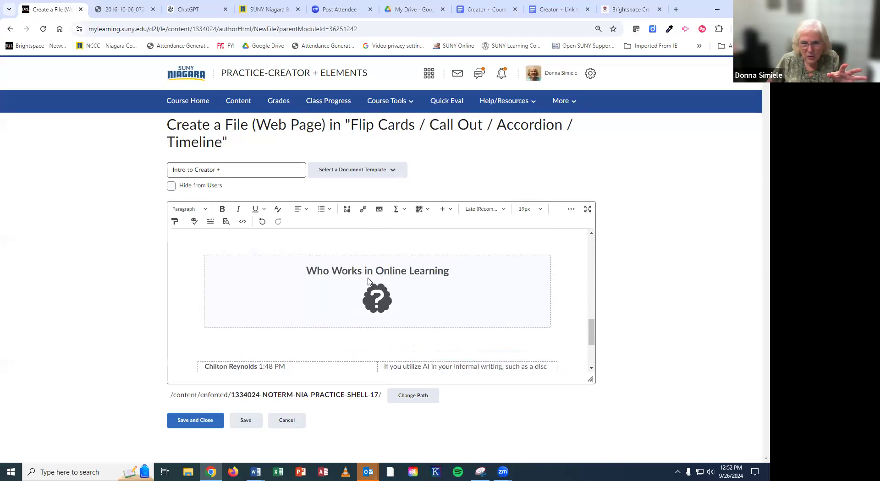
pyautogui.scroll(-2, 368, 280)
pyautogui.moveTo(336, 306)
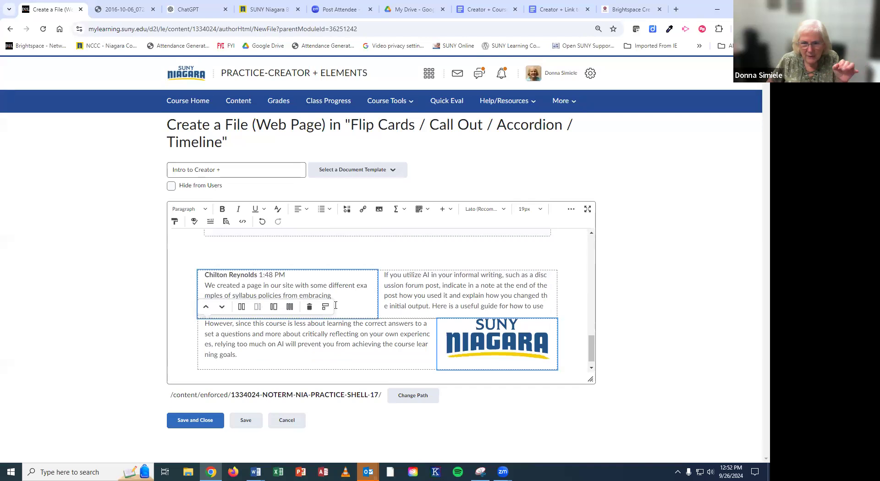
pyautogui.click(212, 422)
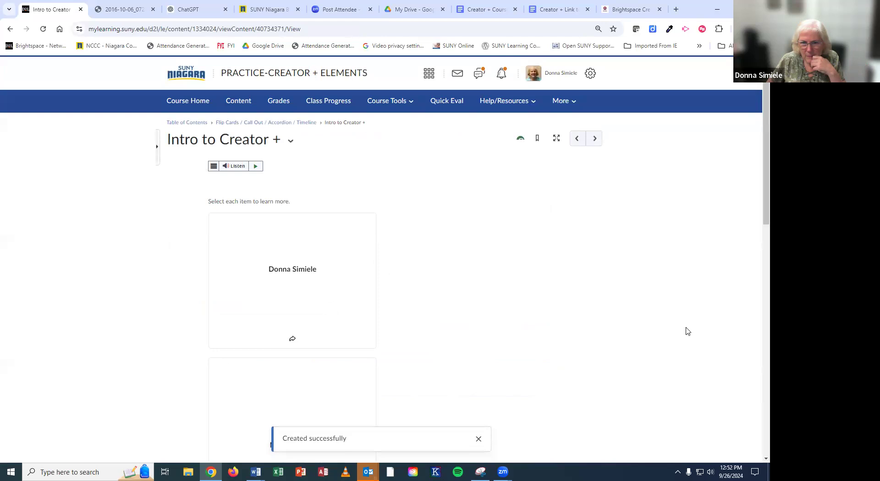
# Step: Flip the first and second cards to their back sides and back to the front
pyautogui.scroll(-2, 635, 289)
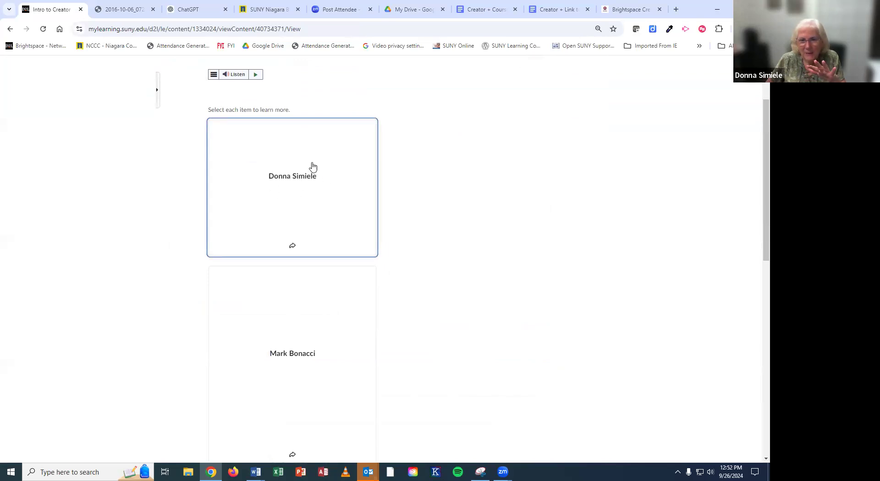
pyautogui.click(269, 176)
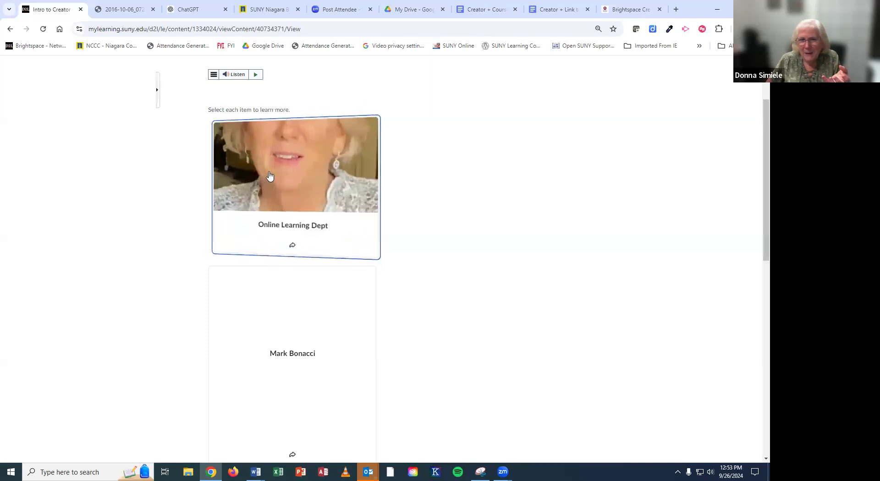
pyautogui.click(269, 176)
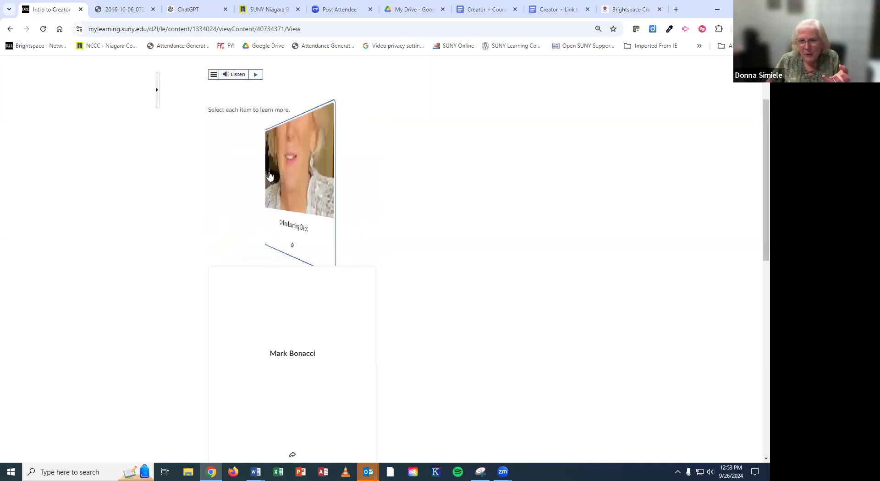
pyautogui.click(289, 312)
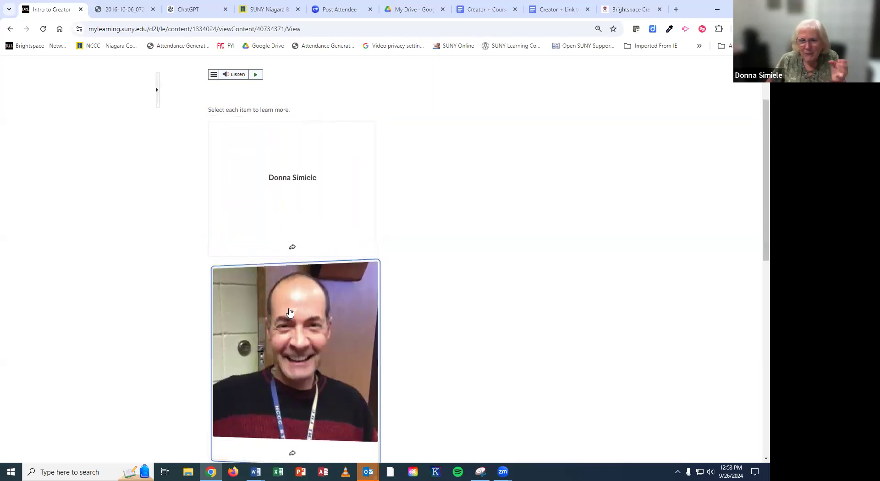
pyautogui.click(289, 311)
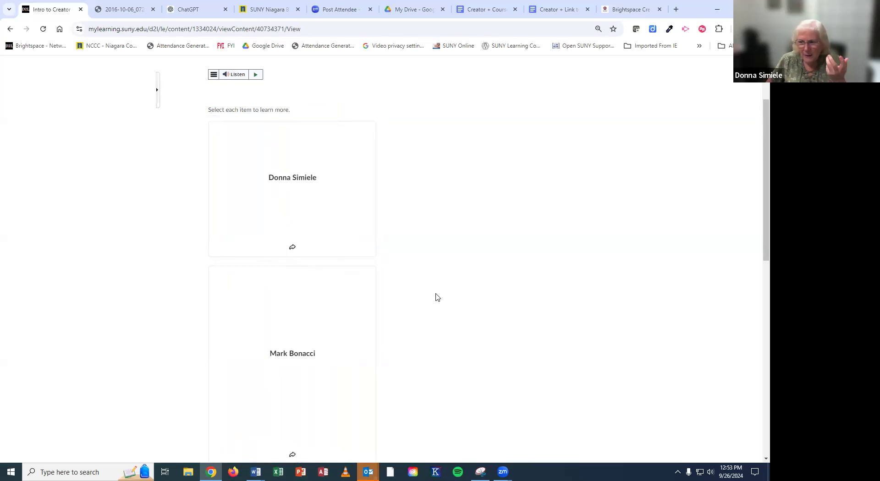
pyautogui.scroll(-3, 437, 298)
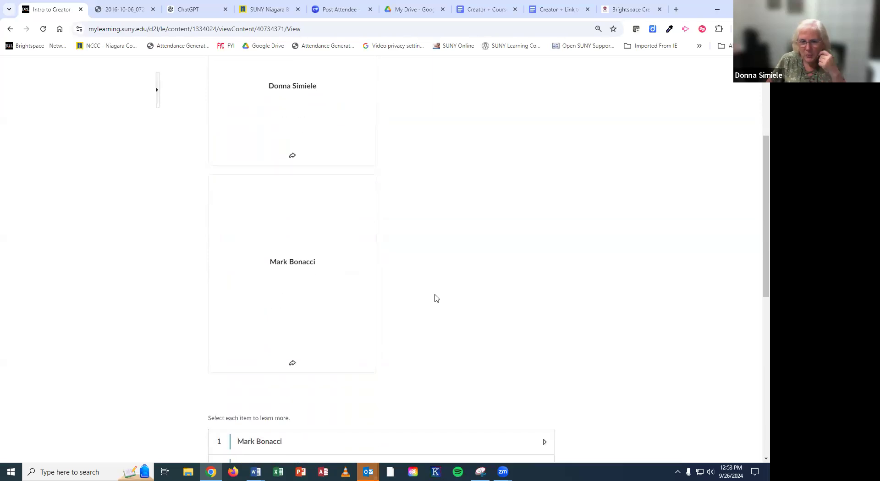
pyautogui.scroll(-2, 436, 298)
pyautogui.click(346, 310)
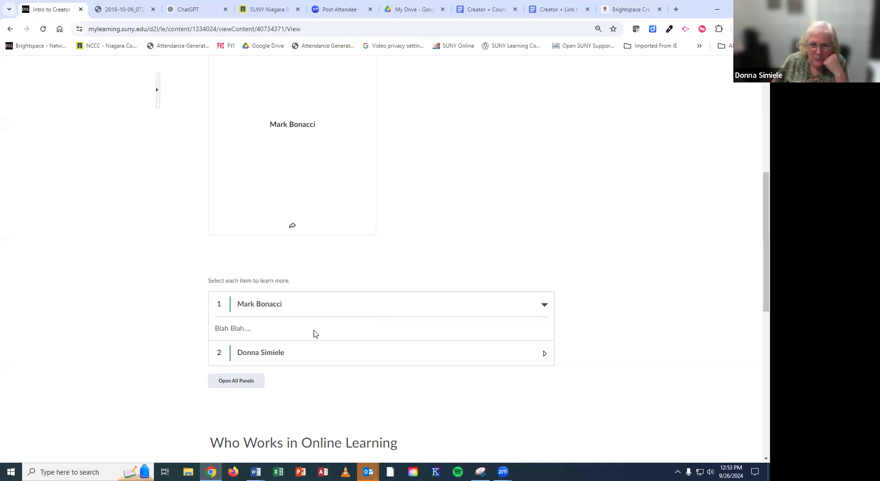
pyautogui.scroll(-1, 317, 350)
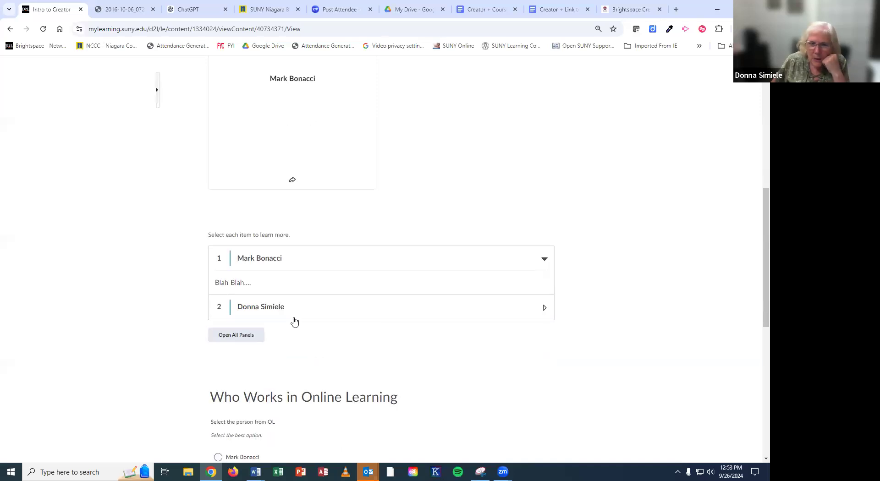
pyautogui.click(244, 307)
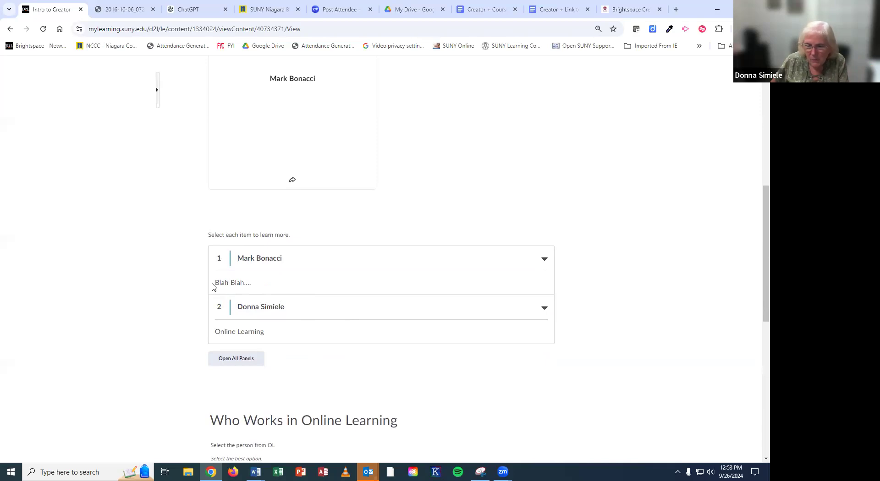
pyautogui.click(248, 360)
pyautogui.click(248, 312)
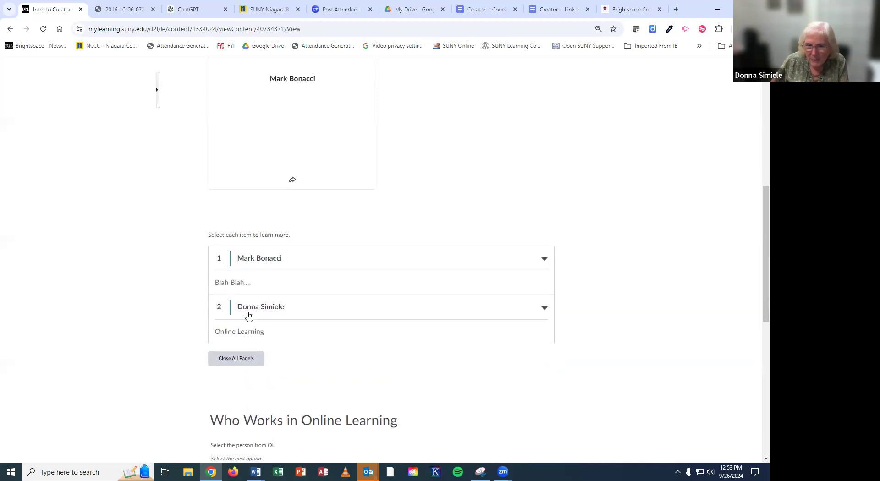
pyautogui.click(237, 358)
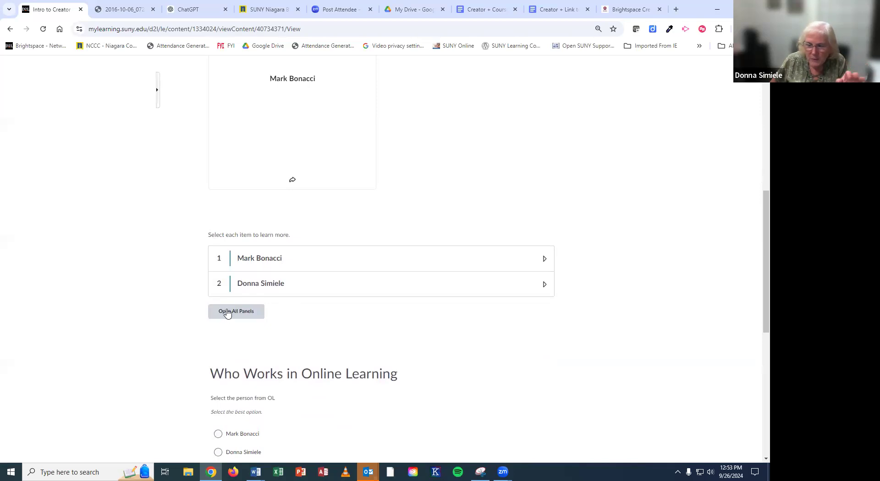
# Step: Answer the practice question with the first option and check it
pyautogui.scroll(-4, 468, 326)
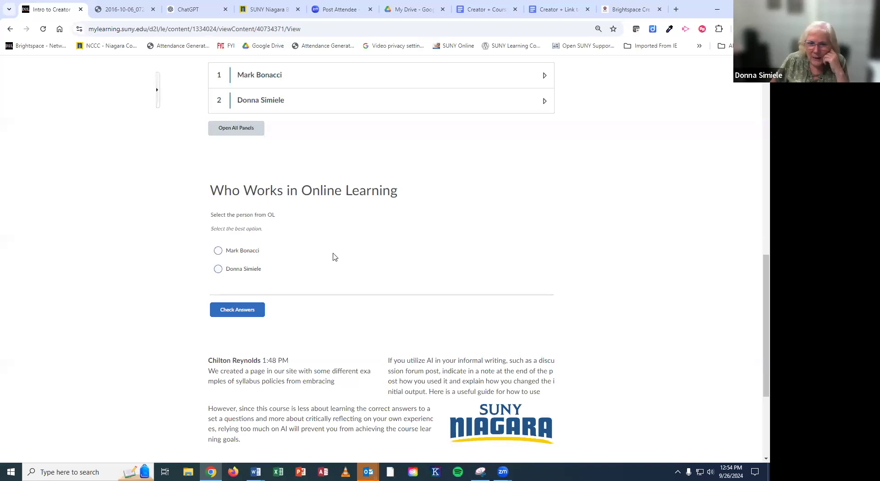
pyautogui.click(218, 252)
pyautogui.click(243, 311)
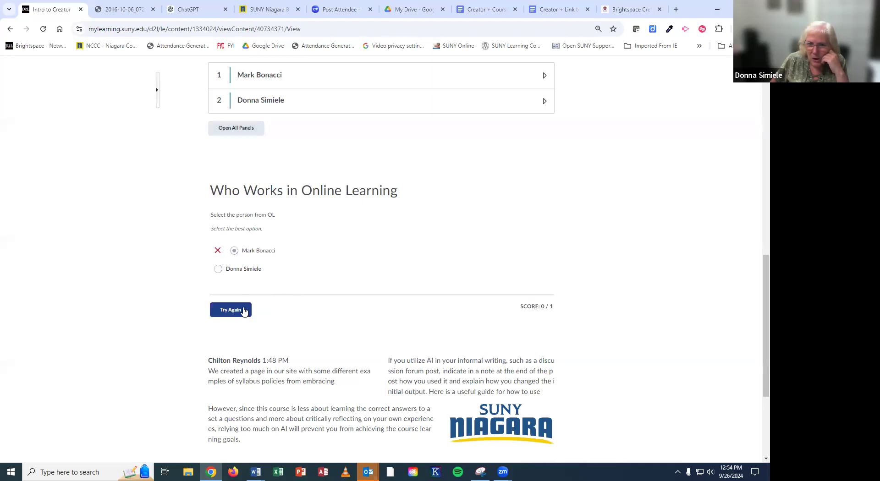
# Step: Retry the question choosing the correct person to score 1 / 1
pyautogui.click(230, 306)
pyautogui.click(218, 269)
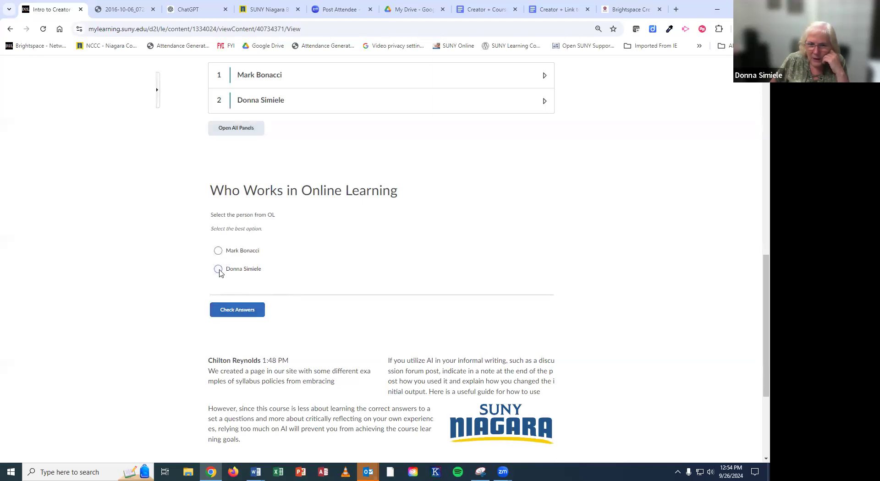
pyautogui.click(243, 311)
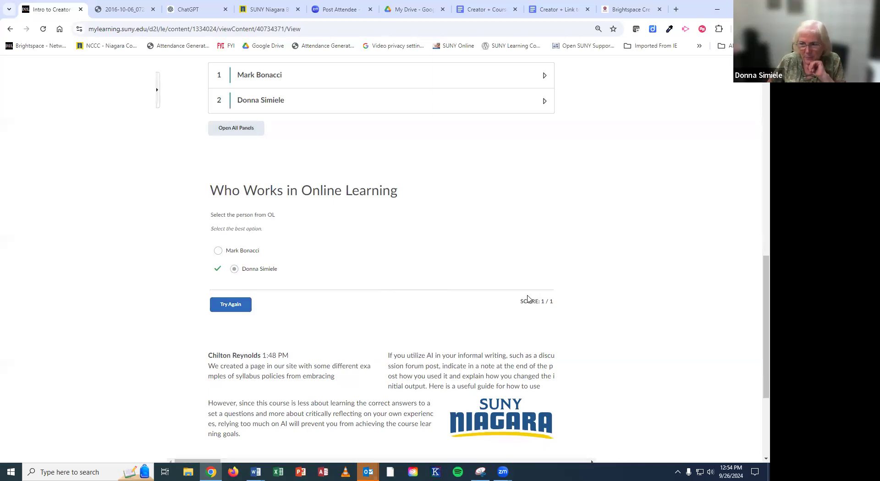
pyautogui.scroll(-3, 598, 303)
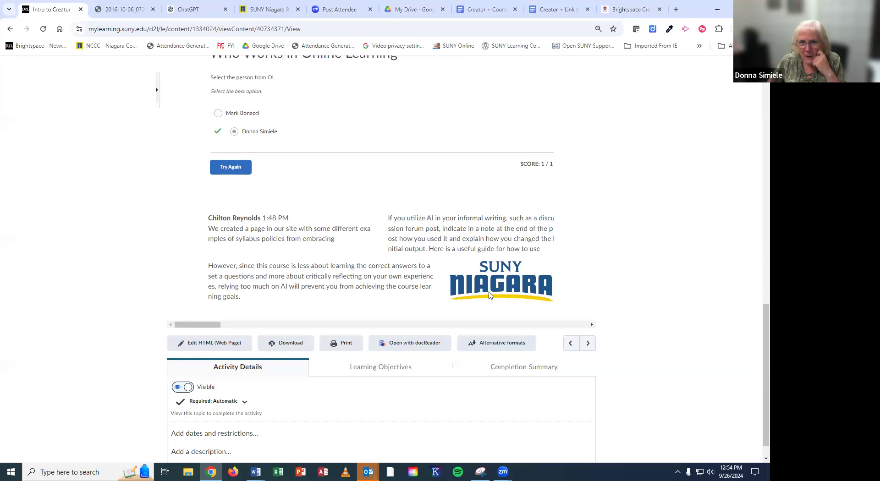
pyautogui.scroll(10, 628, 273)
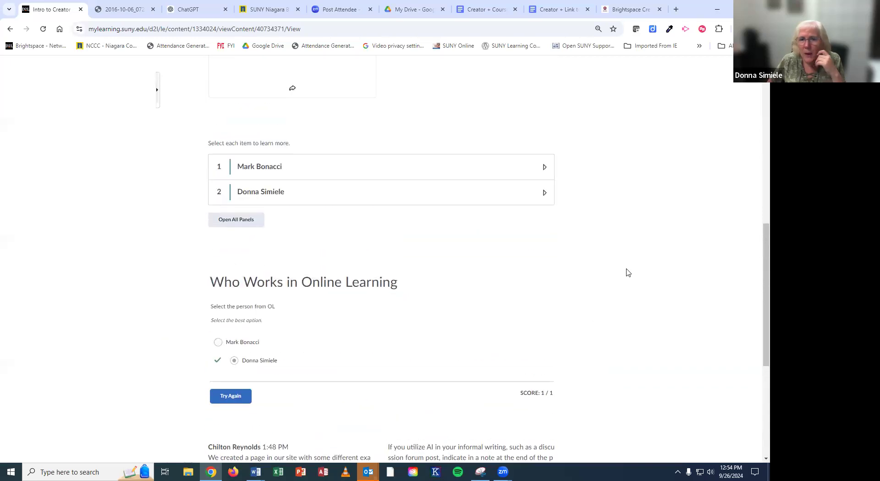
pyautogui.scroll(6, 621, 275)
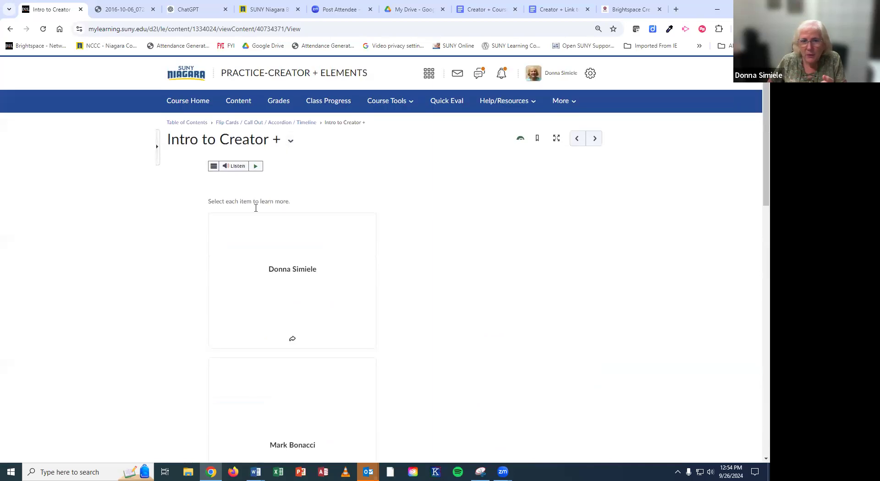
# Step: Open the page in the HTML editor and add a third row to the Flip Cards element
pyautogui.click(290, 142)
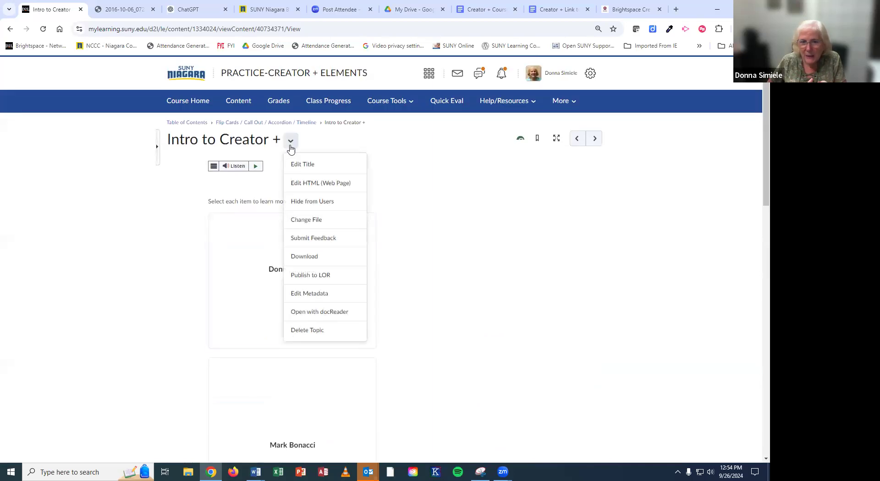
pyautogui.click(302, 185)
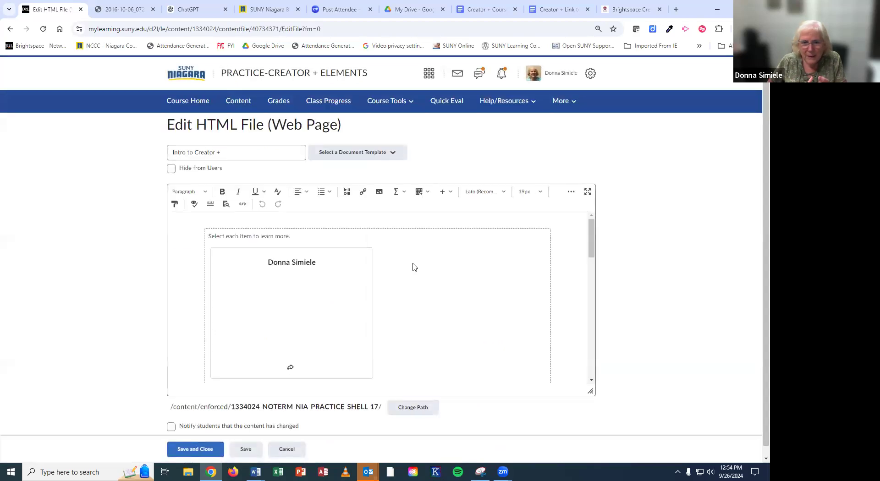
pyautogui.scroll(-1, 414, 268)
pyautogui.scroll(-2, 389, 288)
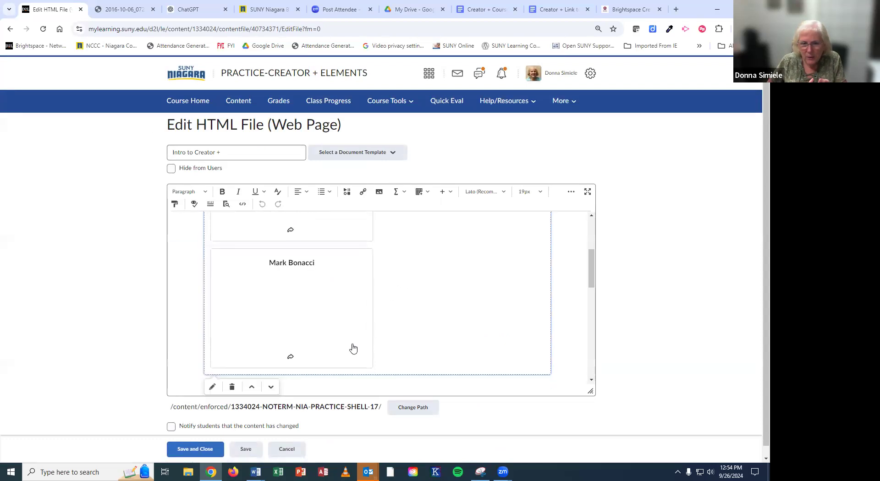
pyautogui.click(212, 387)
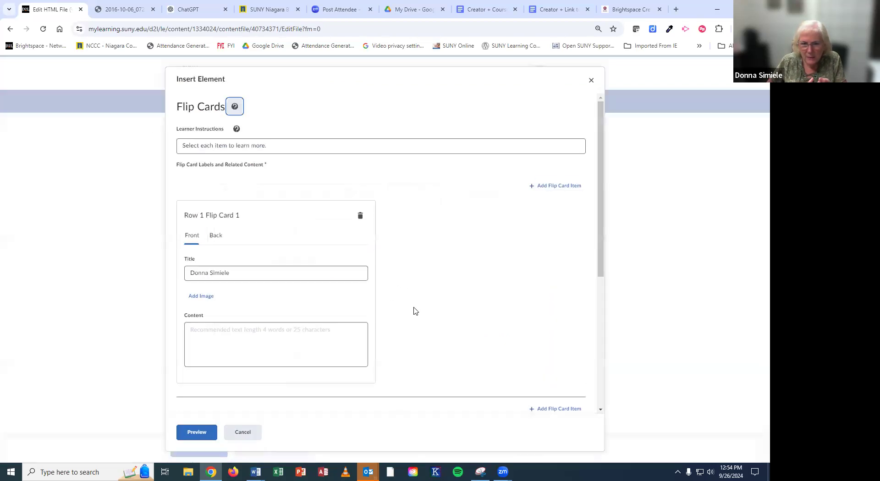
pyautogui.scroll(-5, 316, 293)
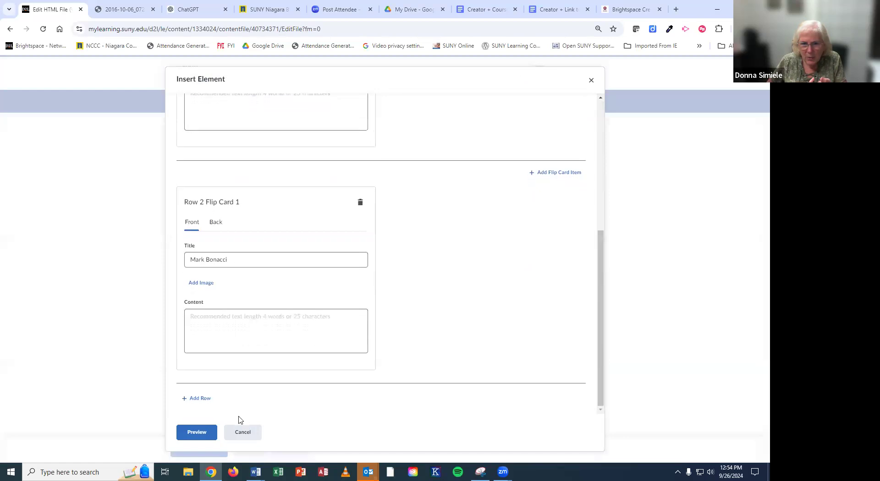
pyautogui.click(198, 398)
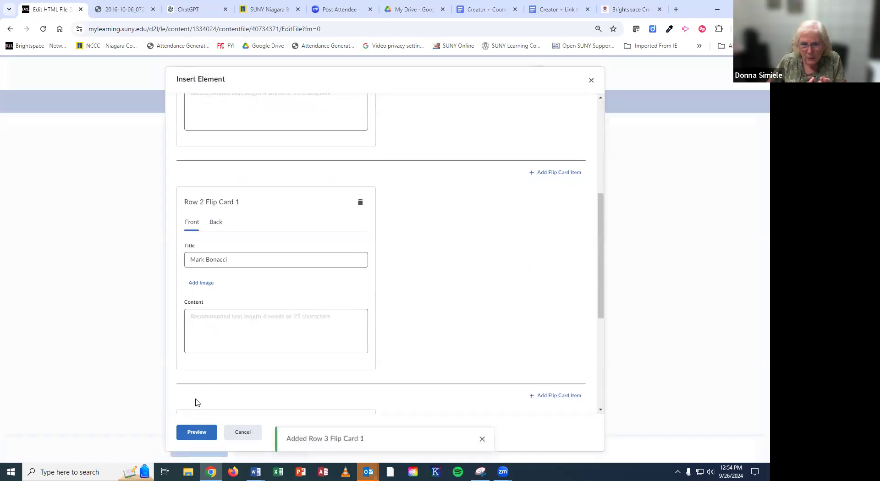
pyautogui.scroll(-3, 281, 285)
# Step: Title the new card with the staff member's name and start adding an image to its back
pyautogui.click(225, 347)
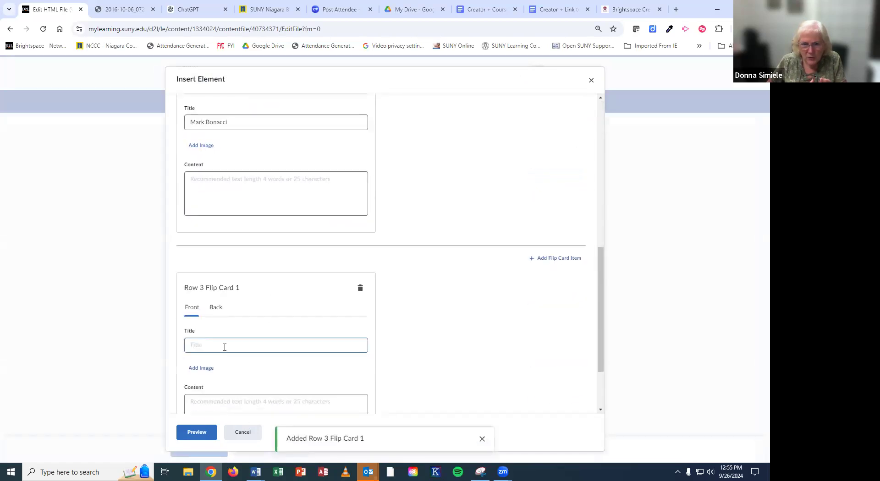
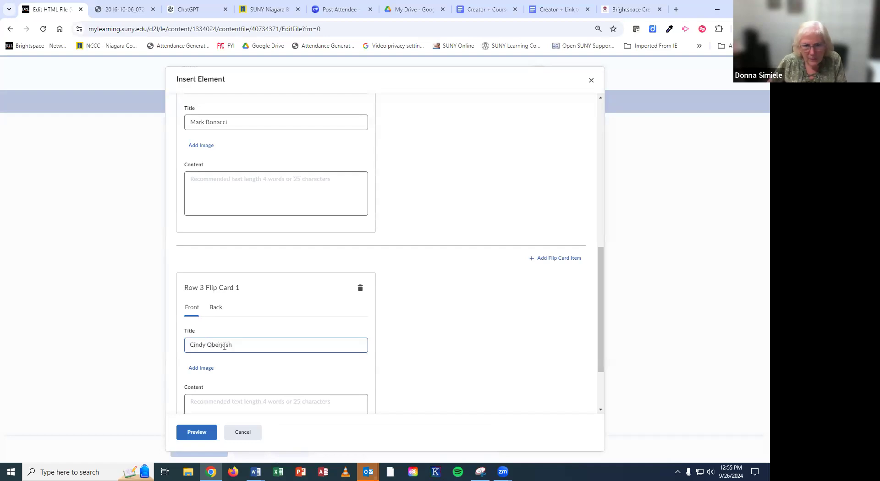
pyautogui.scroll(-3, 226, 350)
pyautogui.click(219, 223)
pyautogui.click(201, 283)
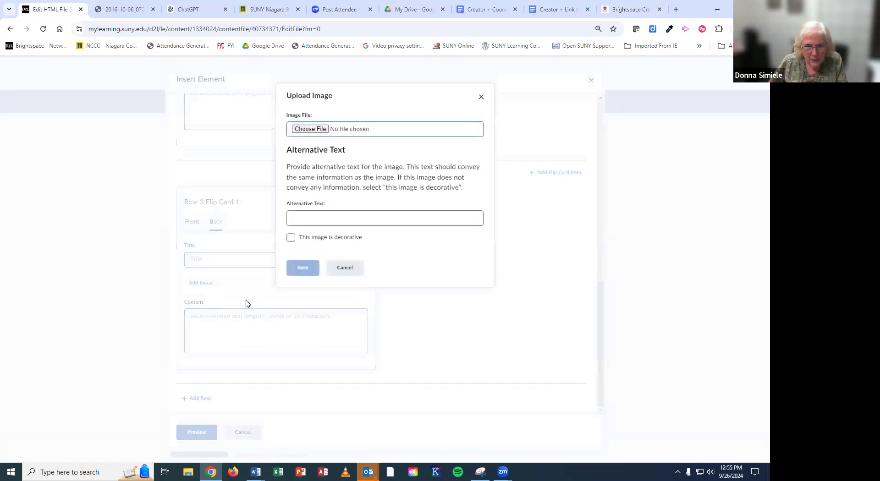
# Step: Upload the staff member's portrait to the card back, with their name as alt text
pyautogui.click(310, 128)
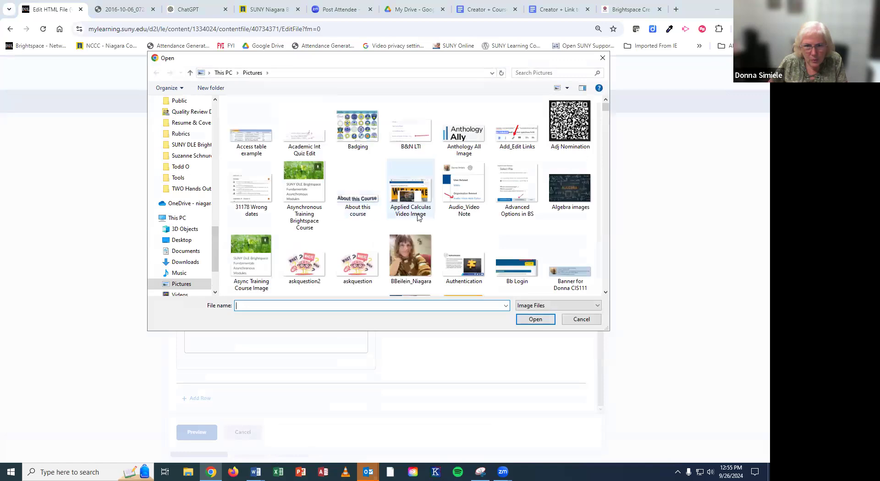
pyautogui.scroll(-10, 415, 216)
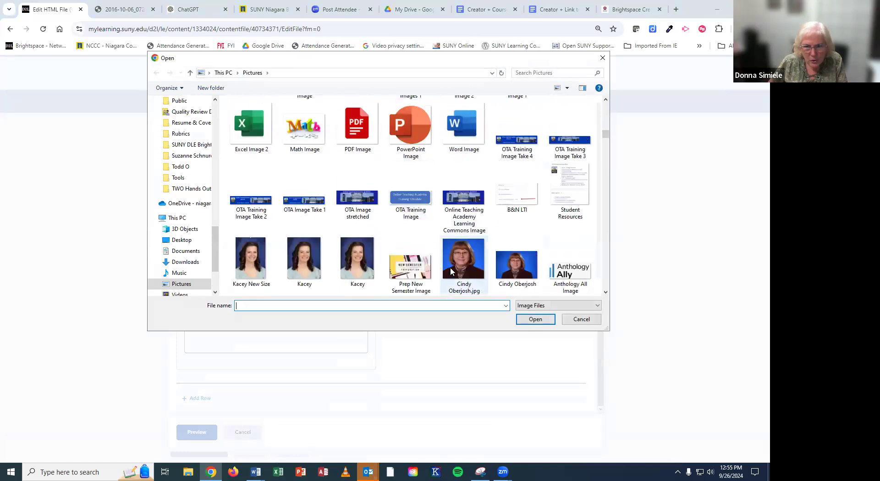
pyautogui.click(517, 265)
pyautogui.click(535, 320)
pyautogui.click(316, 230)
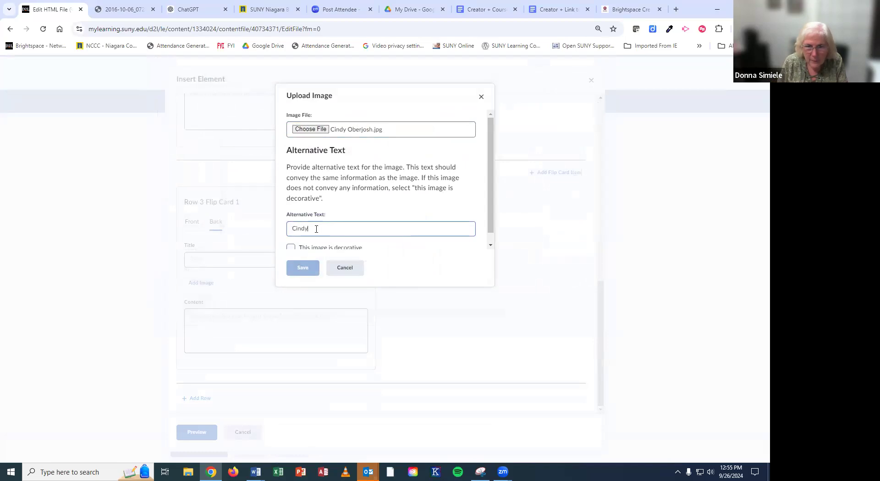
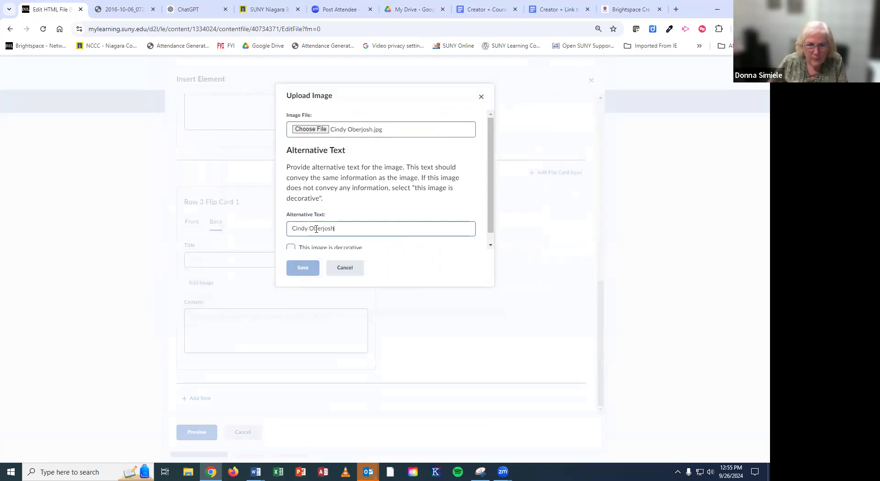
pyautogui.click(307, 269)
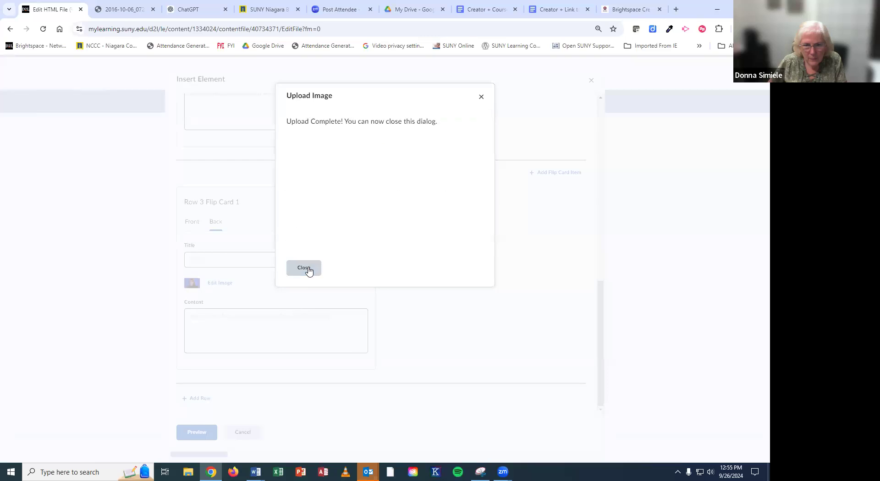
pyautogui.click(304, 269)
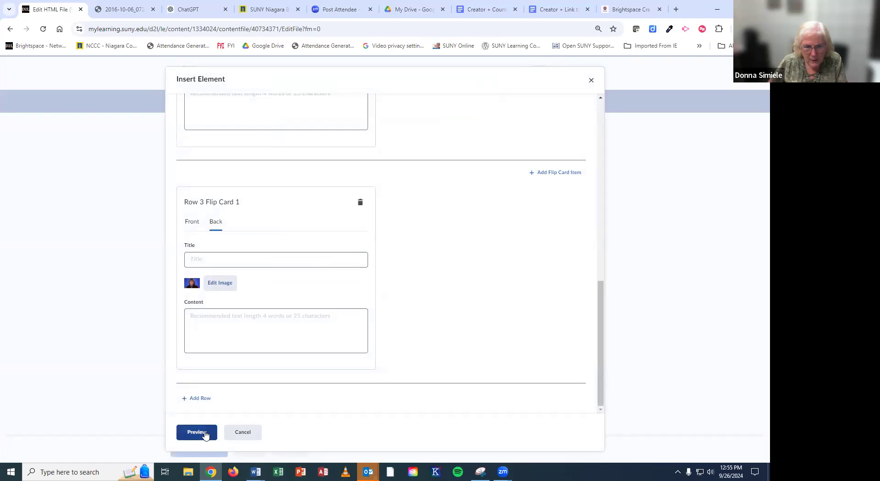
# Step: Preview the cards, check the third card's photo, and insert them into the page
pyautogui.click(205, 434)
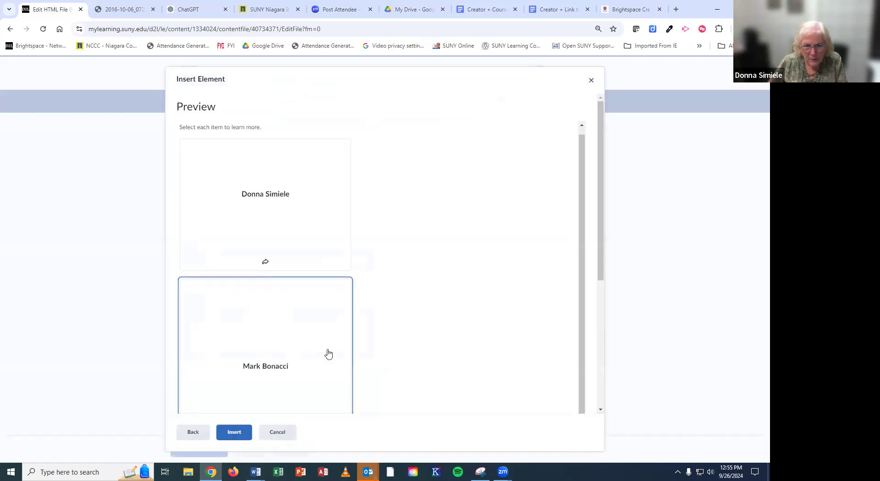
pyautogui.scroll(-5, 411, 338)
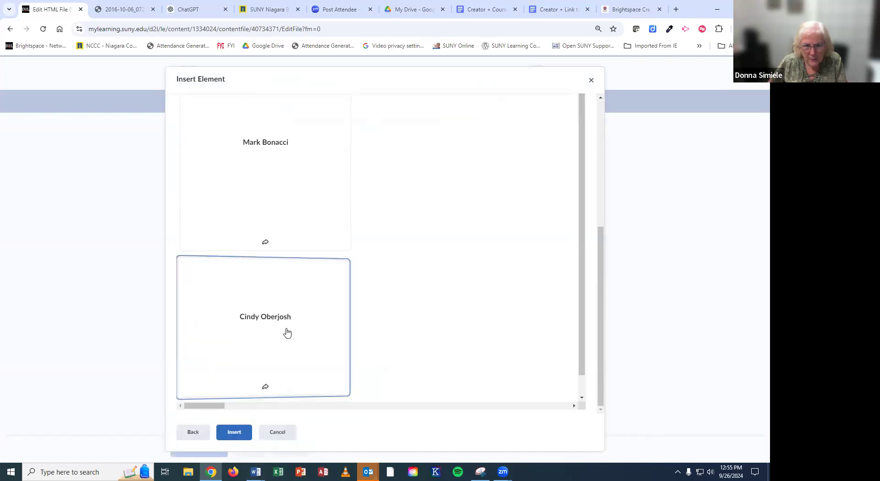
pyautogui.click(287, 332)
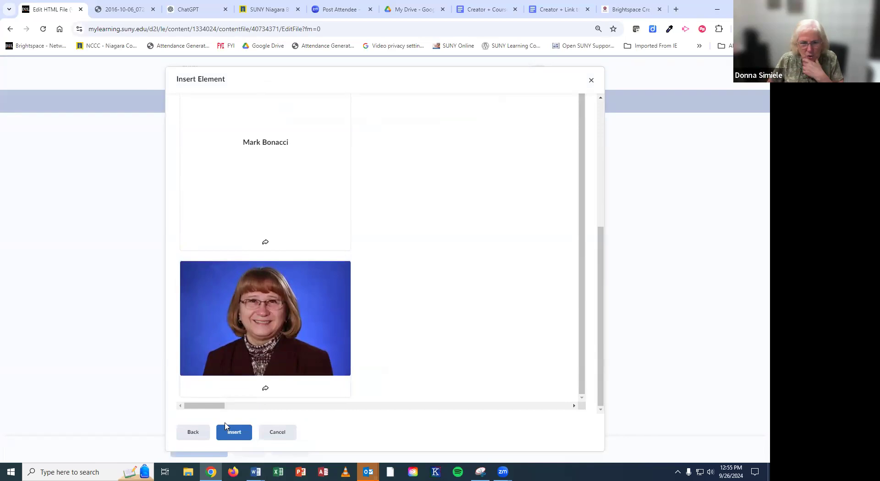
pyautogui.click(232, 432)
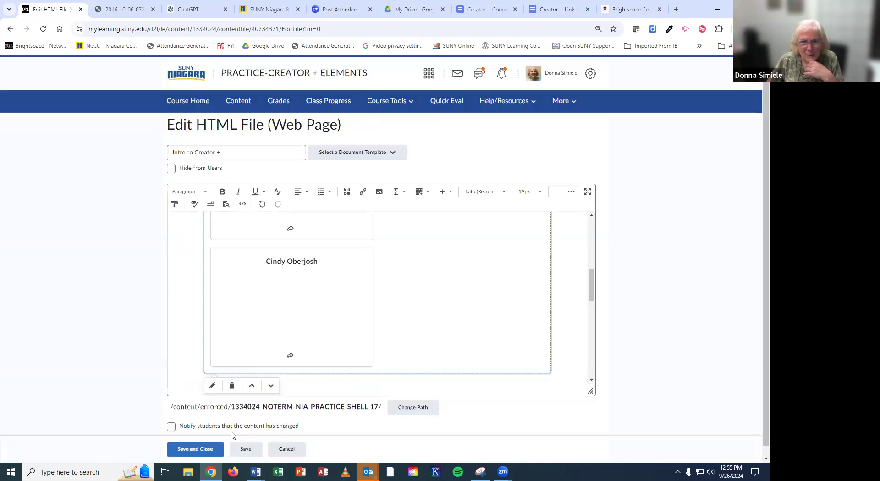
# Step: Review the edited Intro to Creator + content and save the page
pyautogui.scroll(3, 328, 352)
pyautogui.scroll(5, 329, 351)
pyautogui.scroll(-8, 329, 351)
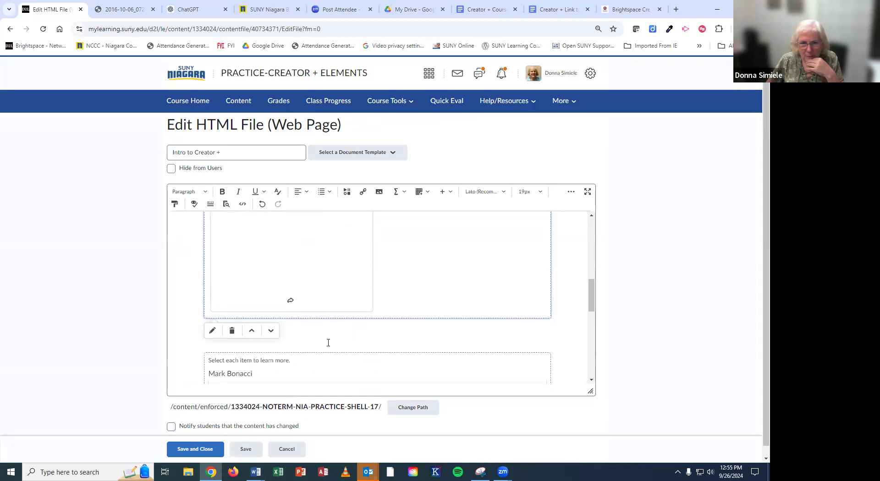
pyautogui.scroll(-2, 328, 343)
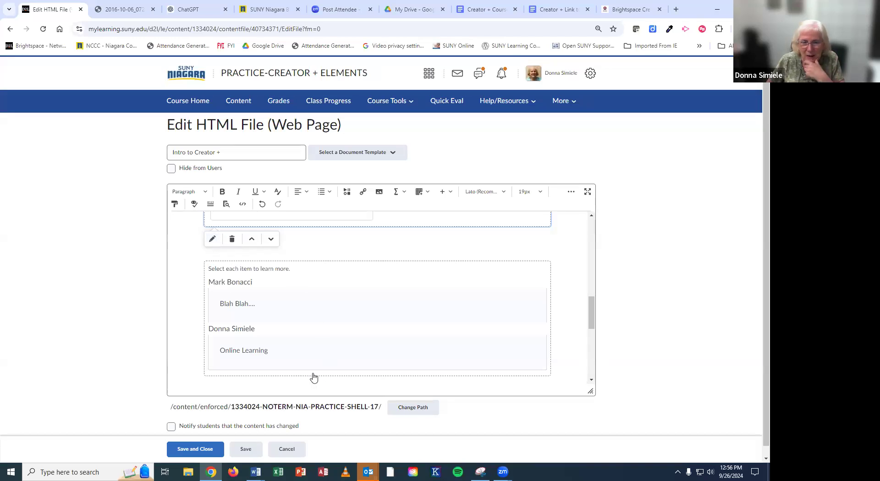
pyautogui.click(202, 451)
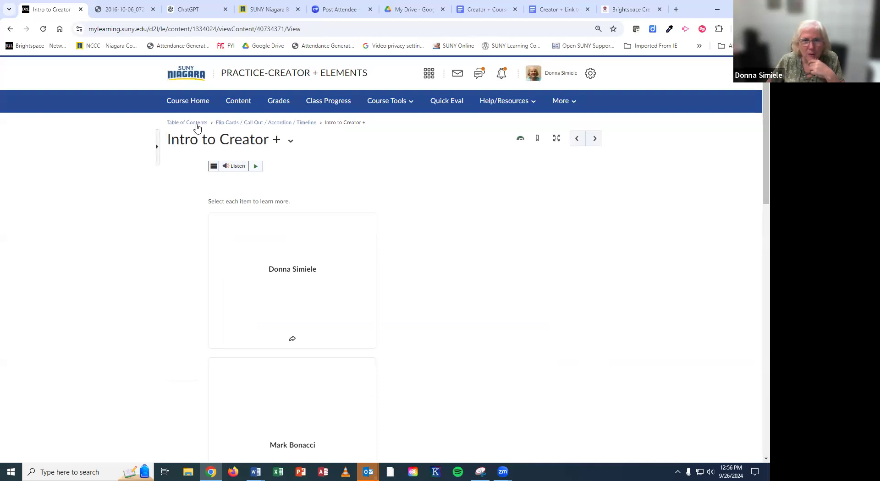
# Step: Return to the Flip Cards / Call Out / Accordion / Timeline module and open its Flip Cards / Call Out / Accordion topic
pyautogui.click(221, 122)
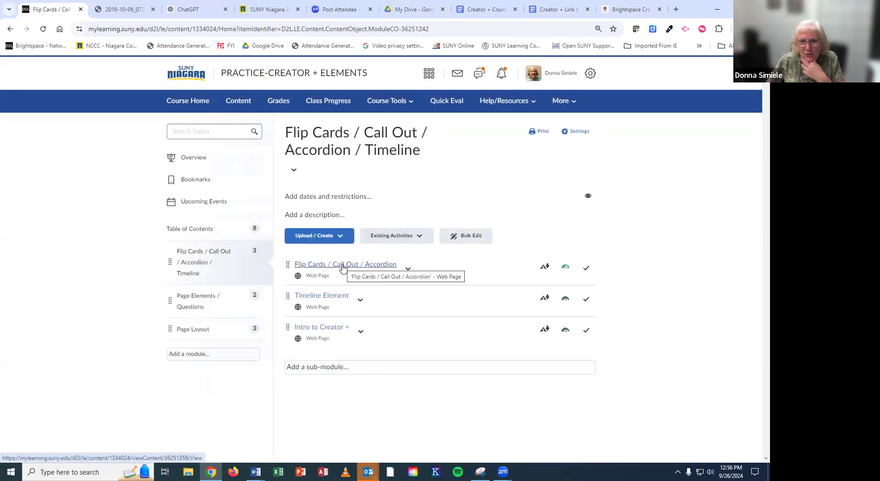
pyautogui.click(343, 266)
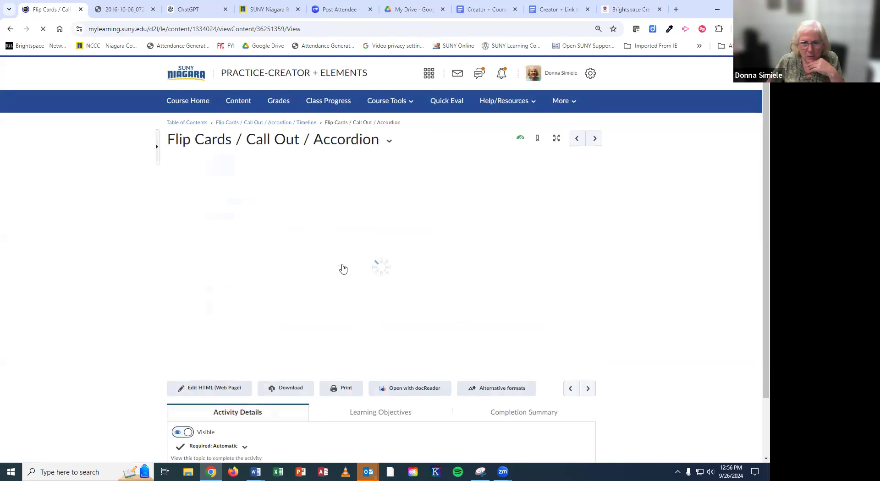
# Step: Flip the Tables, Queries, Forms and Reports cards to reveal their descriptions
pyautogui.scroll(-2, 344, 266)
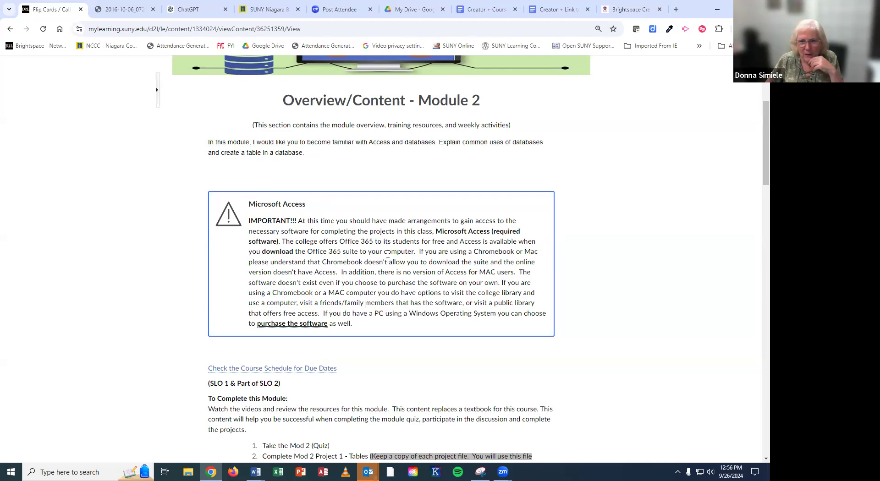
pyautogui.scroll(-1, 388, 254)
pyautogui.scroll(-6, 387, 254)
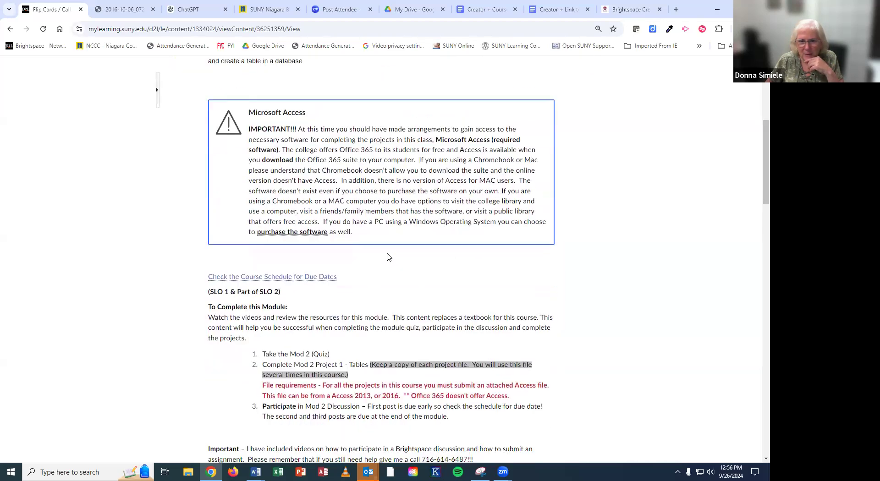
pyautogui.scroll(-7, 387, 257)
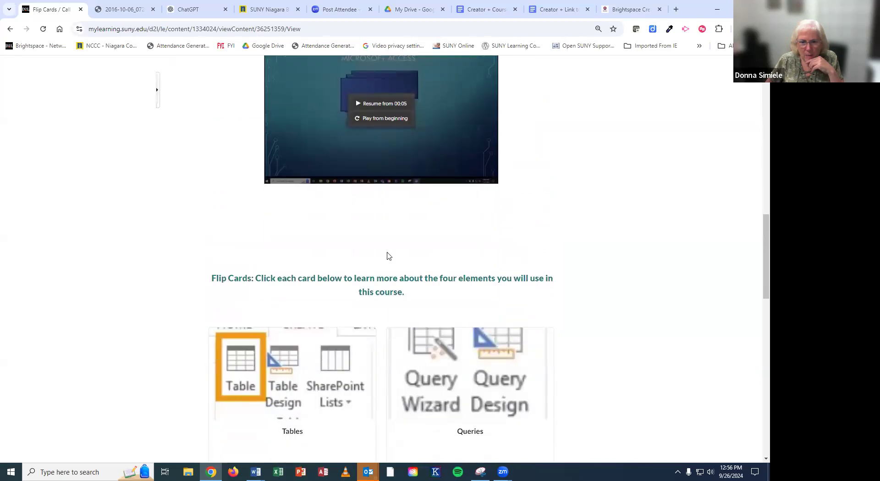
pyautogui.scroll(-1, 387, 256)
pyautogui.scroll(1, 387, 256)
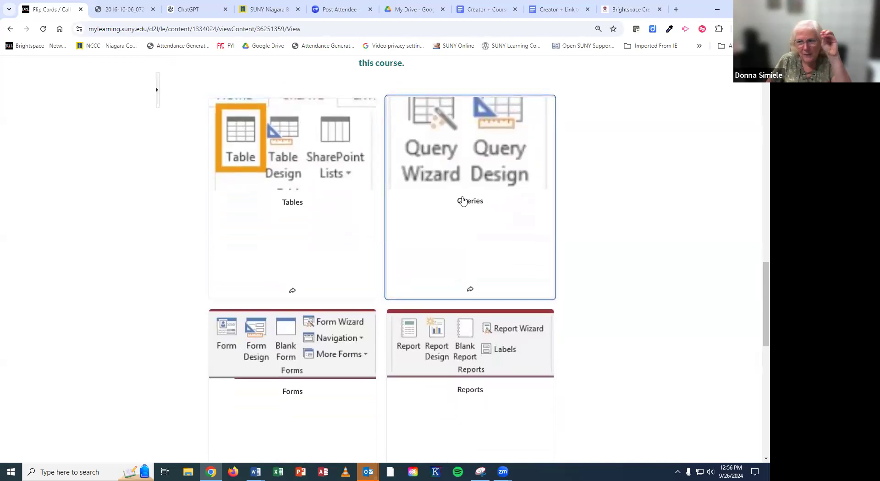
pyautogui.click(298, 212)
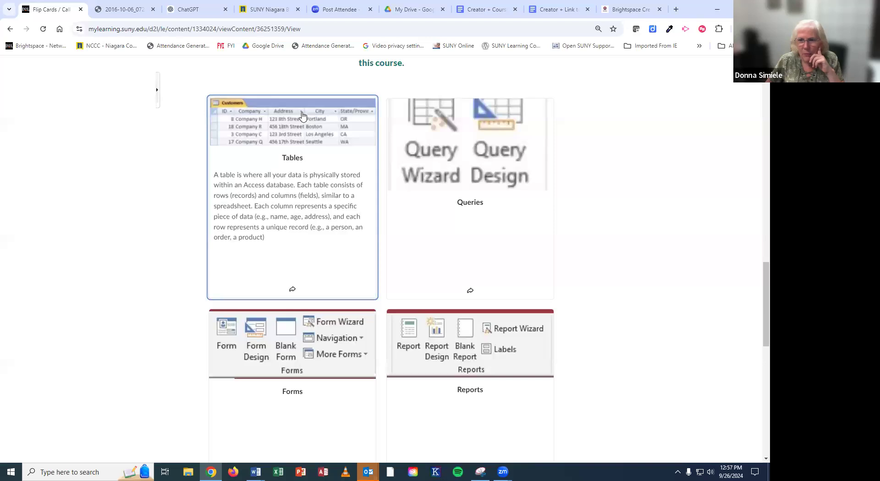
pyautogui.click(465, 189)
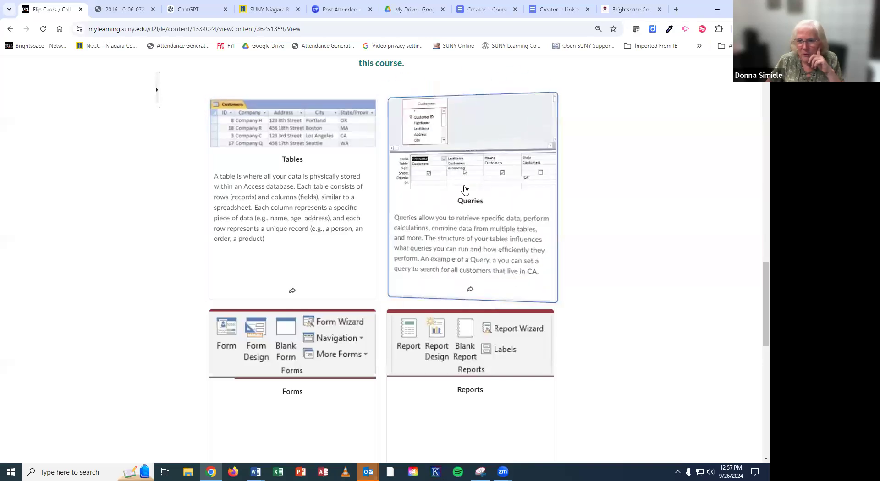
pyautogui.click(339, 373)
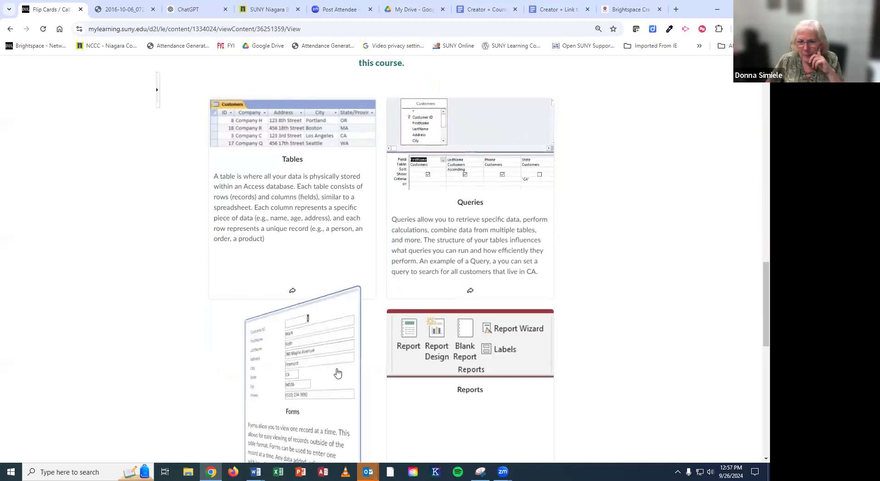
pyautogui.click(471, 378)
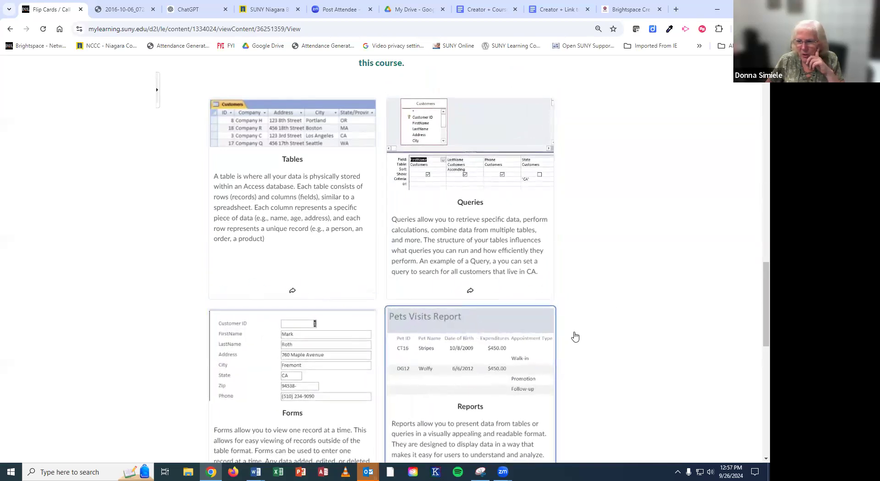
pyautogui.scroll(-2, 616, 301)
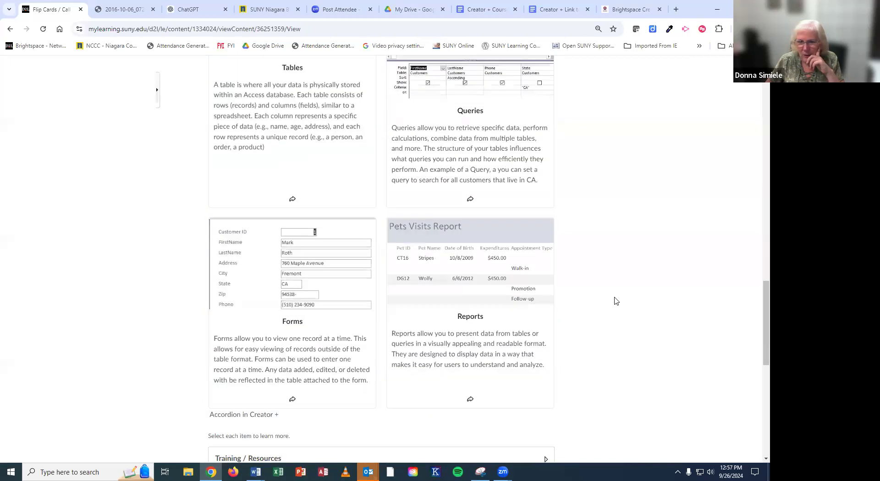
pyautogui.scroll(-6, 617, 301)
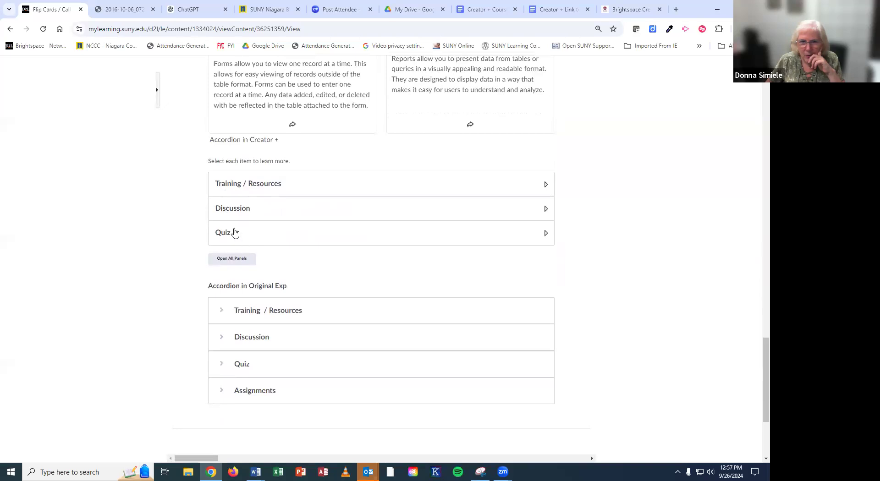
# Step: Expand and collapse the Training / Resources, Discussion and Quiz panels, then go to Timeline Element
pyautogui.click(253, 191)
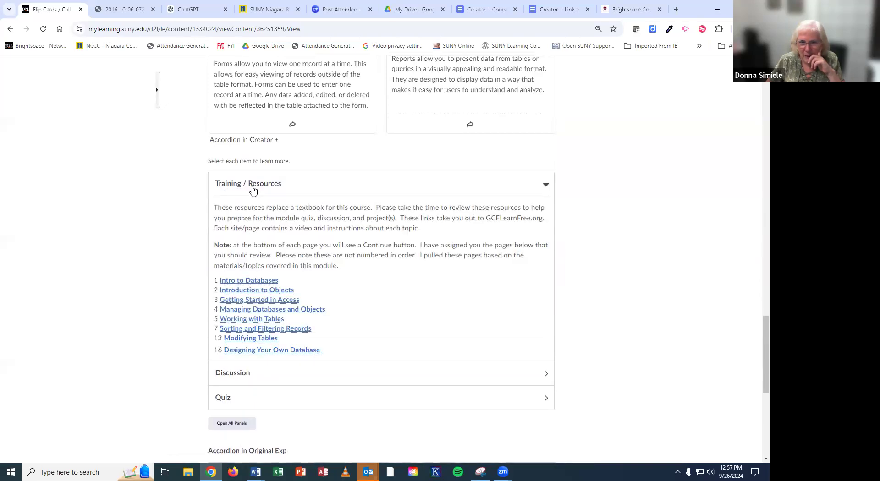
pyautogui.click(253, 188)
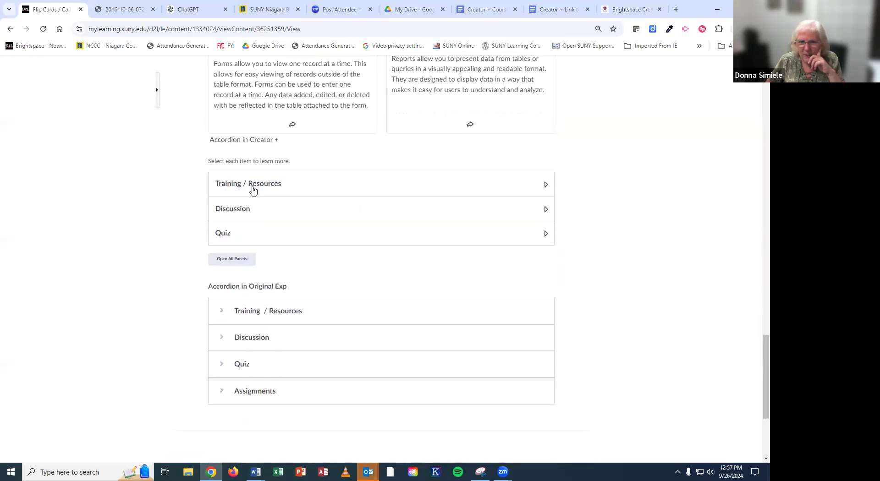
pyautogui.click(263, 209)
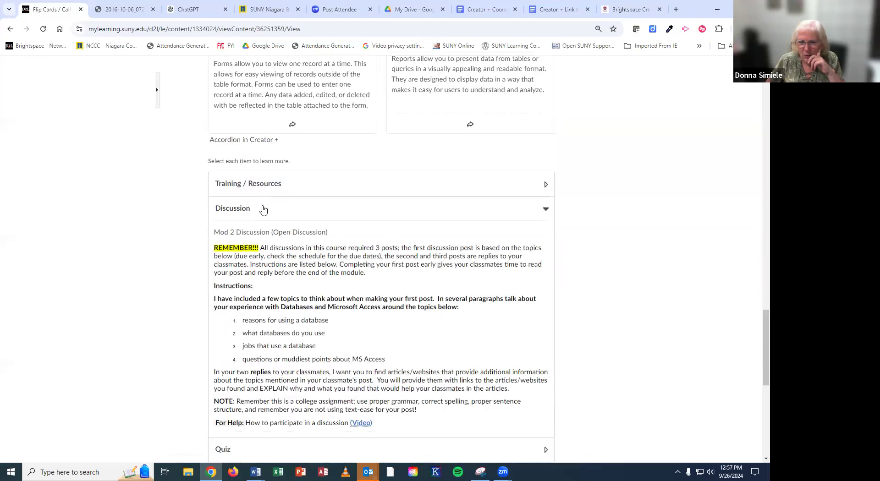
pyautogui.click(263, 209)
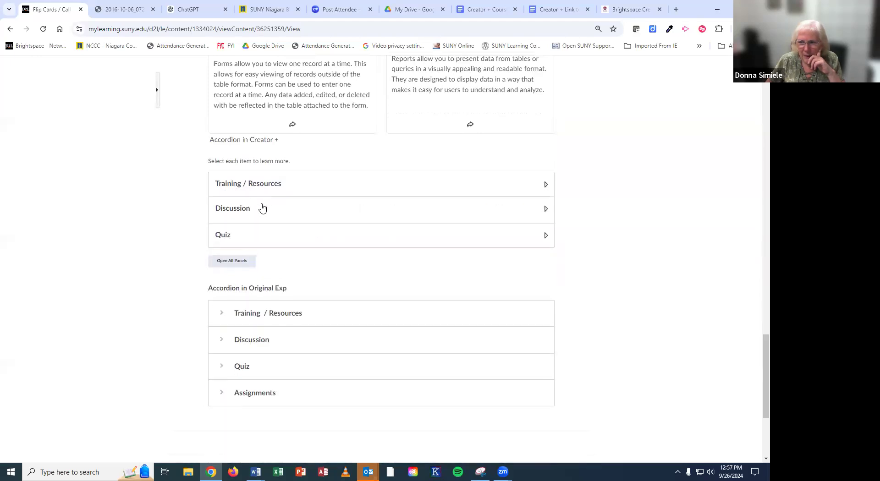
pyautogui.click(262, 233)
pyautogui.scroll(-4, 262, 229)
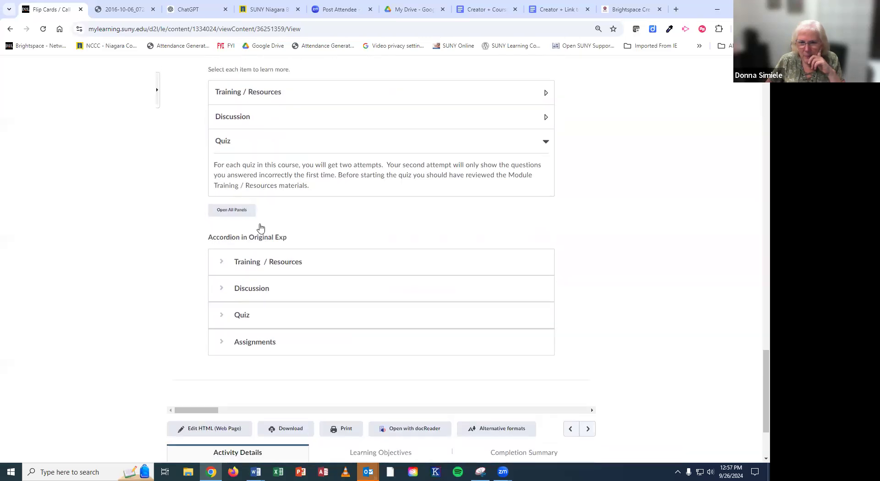
pyautogui.scroll(20, 260, 227)
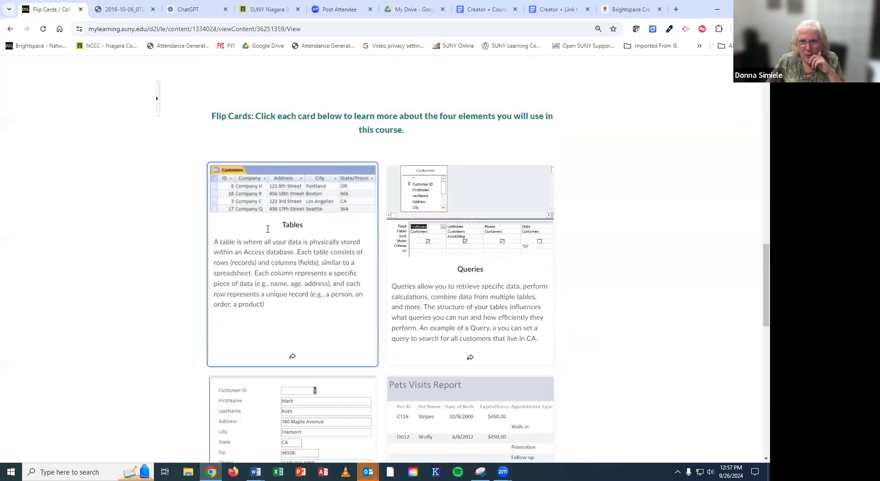
pyautogui.scroll(12, 276, 229)
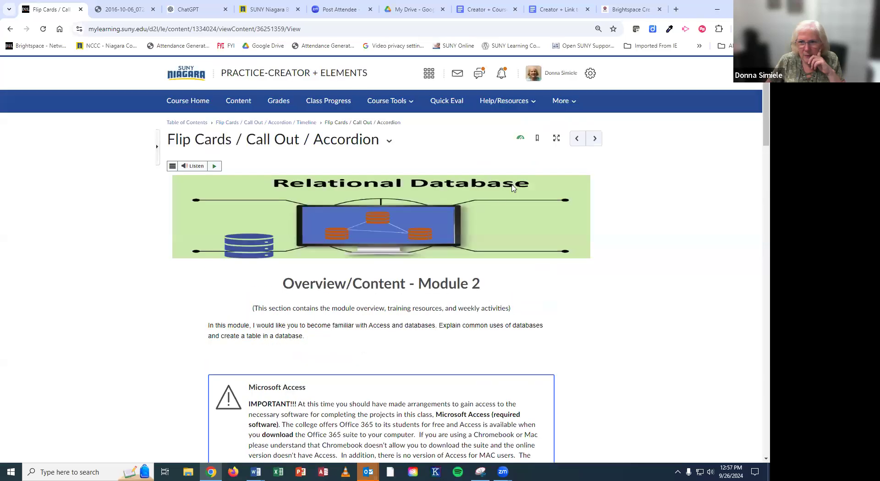
pyautogui.click(592, 139)
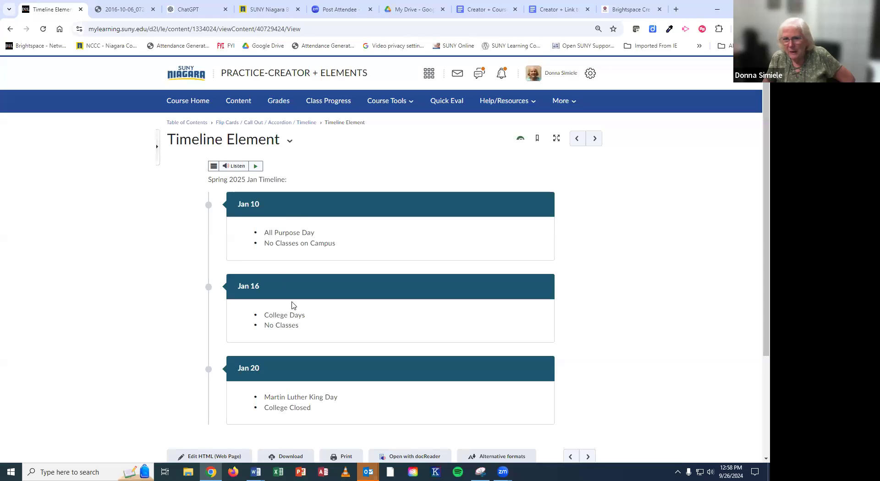
# Step: Edit the Timeline Element page's HTML and open the timeline's Jan 10 / Jan 16 panel settings
pyautogui.scroll(-2, 292, 297)
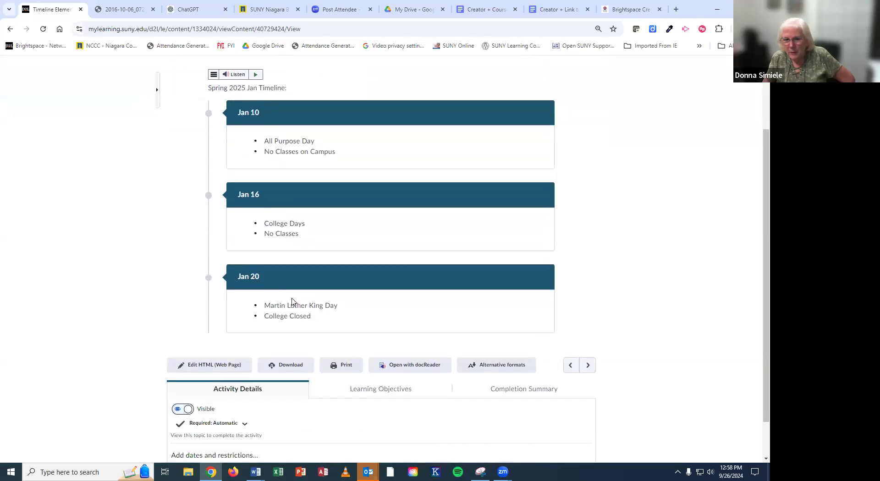
pyautogui.click(225, 365)
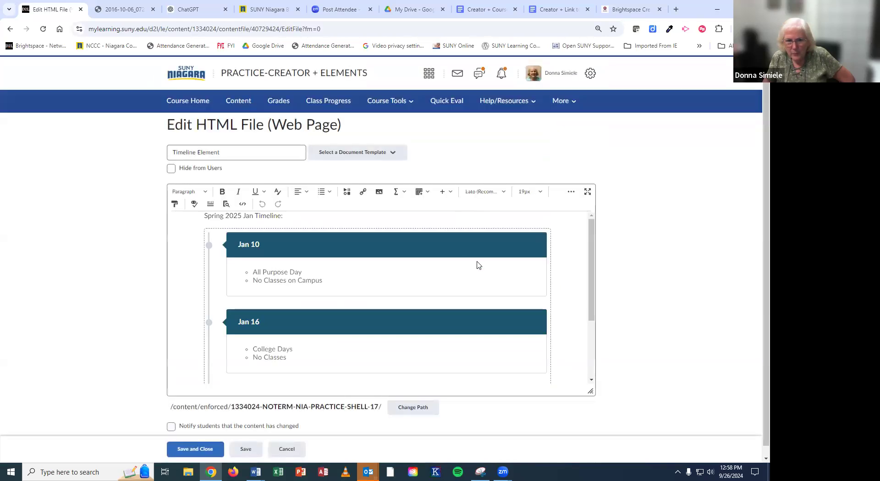
pyautogui.scroll(-2, 399, 277)
pyautogui.scroll(3, 399, 277)
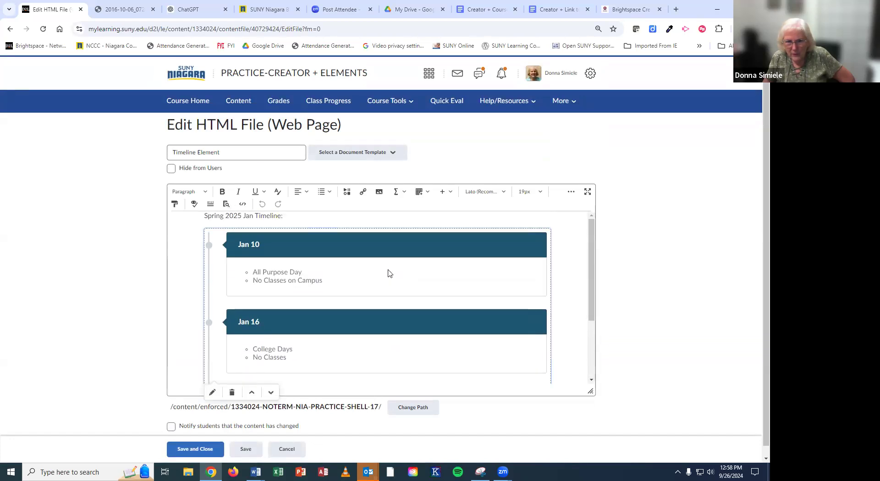
pyautogui.click(212, 393)
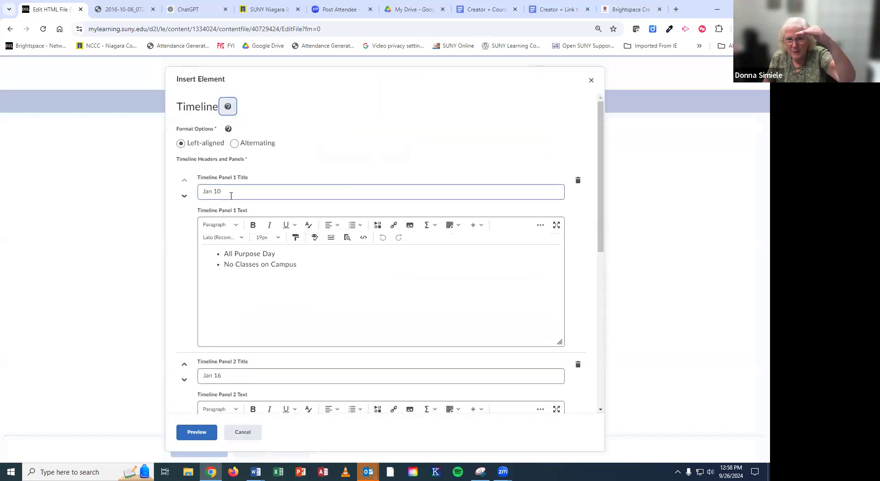
# Step: Add a fourth panel to the timeline and title it 'Mar 28-30'
pyautogui.moveTo(303, 265); pyautogui.dragTo(216, 253)
pyautogui.scroll(-5, 282, 270)
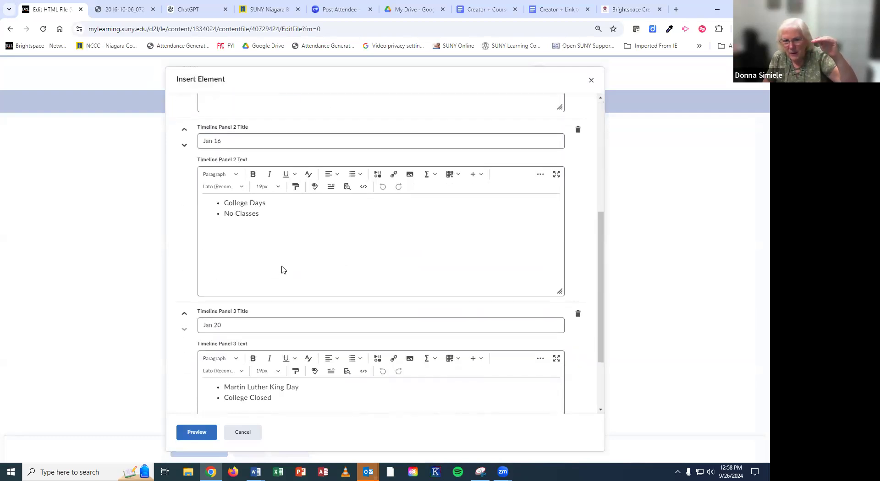
pyautogui.scroll(-2, 281, 269)
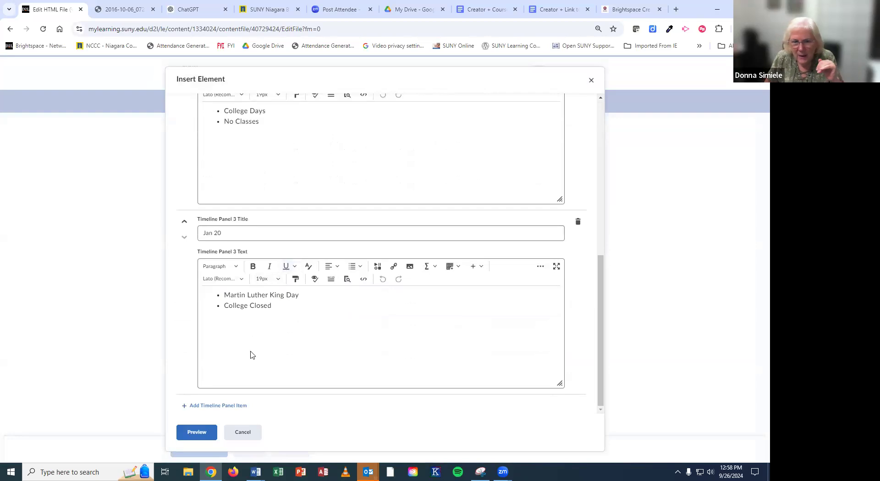
pyautogui.click(218, 406)
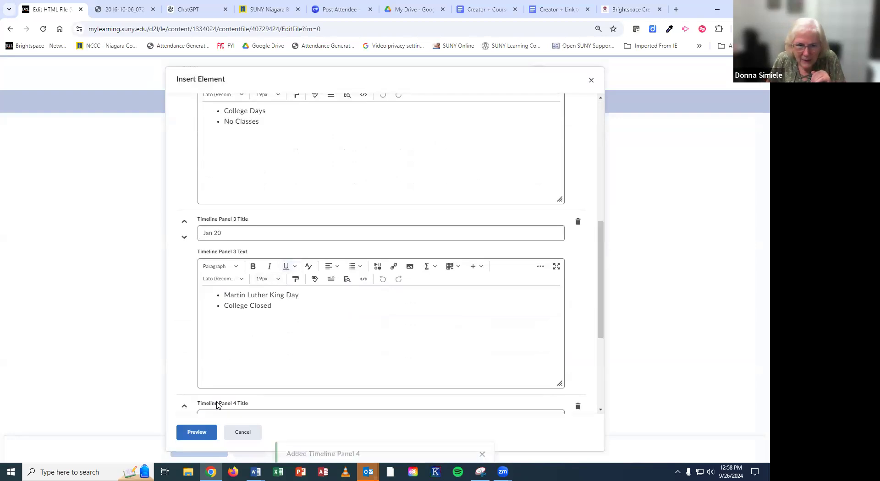
pyautogui.scroll(-4, 299, 371)
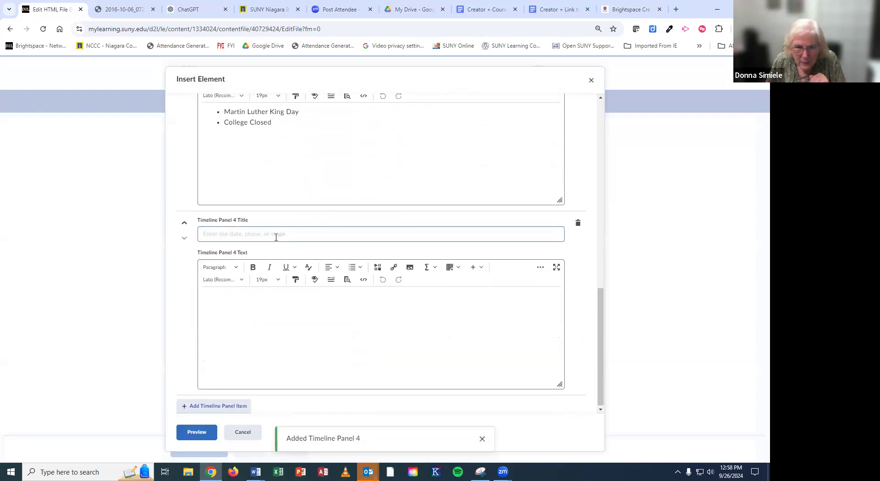
pyautogui.click(275, 233)
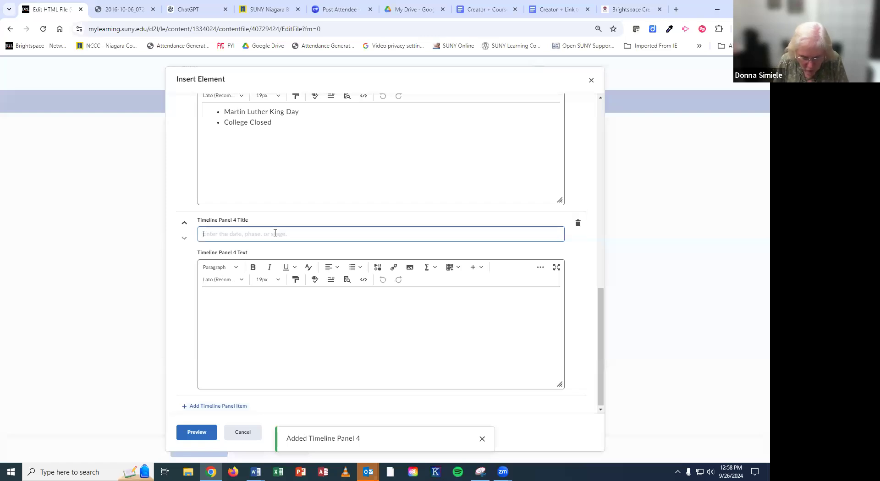
pyautogui.write('Mai')
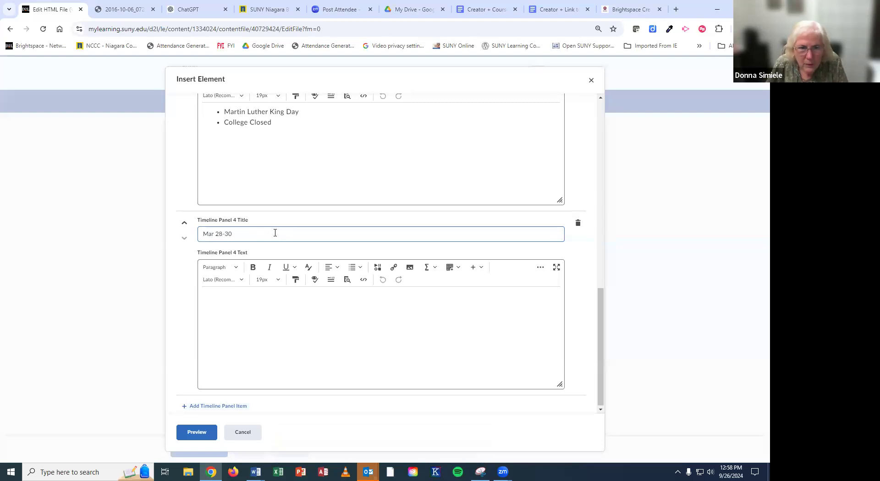
# Step: Give Panel 4 a bulleted list of Spring Break and College Closed, then preview the timeline
pyautogui.click(239, 326)
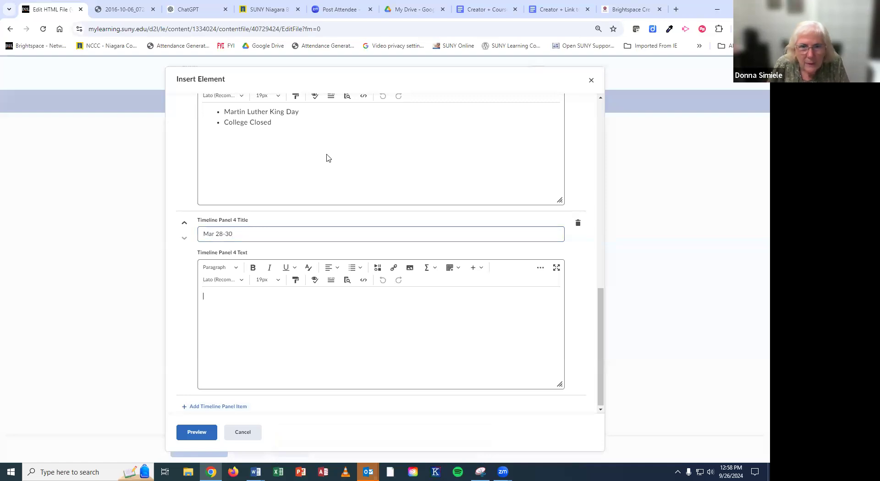
pyautogui.click(354, 272)
pyautogui.click(359, 285)
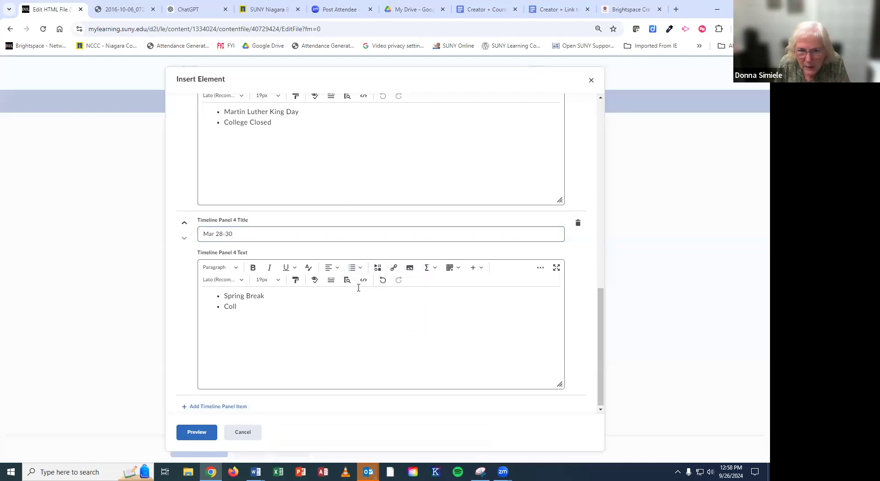
pyautogui.write('Clo')
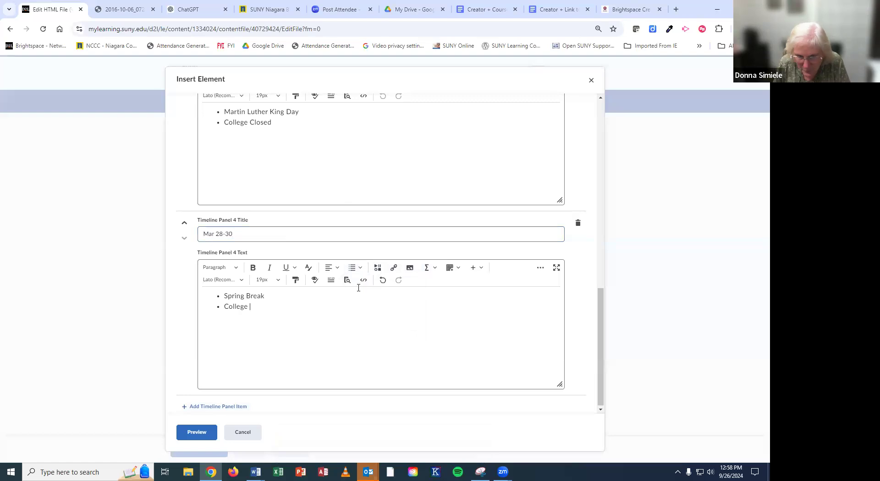
pyautogui.write('sed')
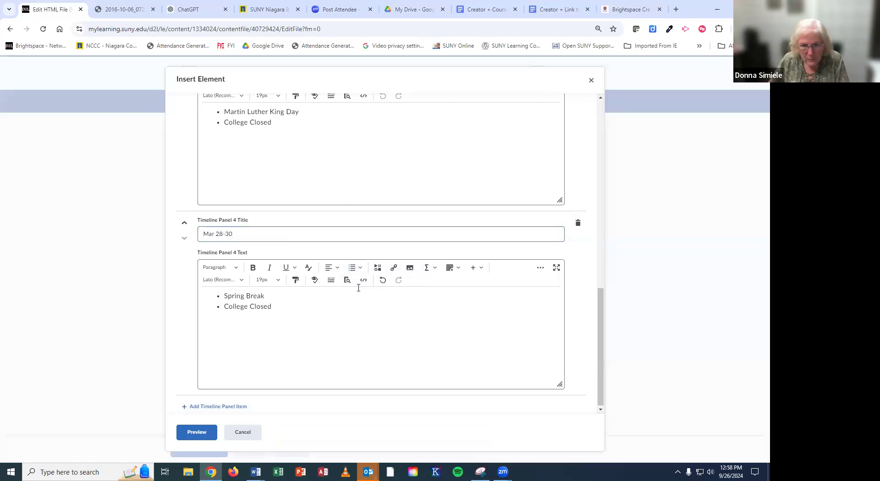
pyautogui.click(216, 435)
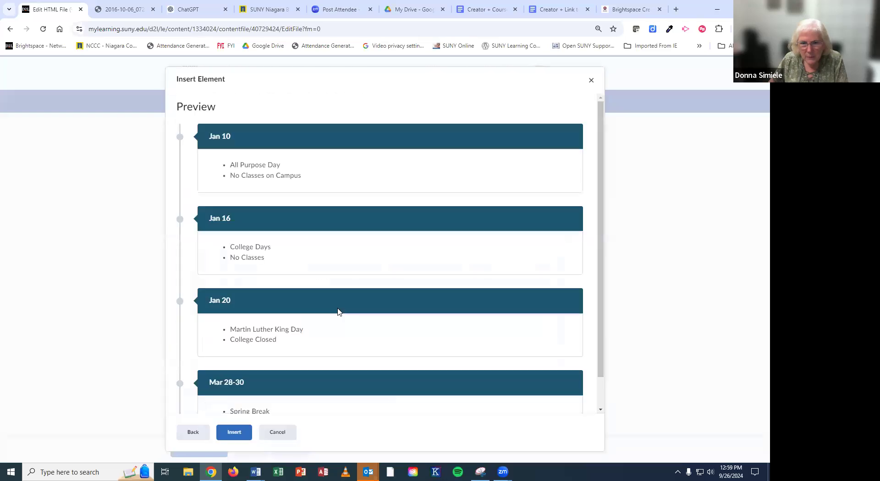
# Step: Insert the four-panel timeline into the Timeline Element page and save and close the page
pyautogui.scroll(-1, 331, 316)
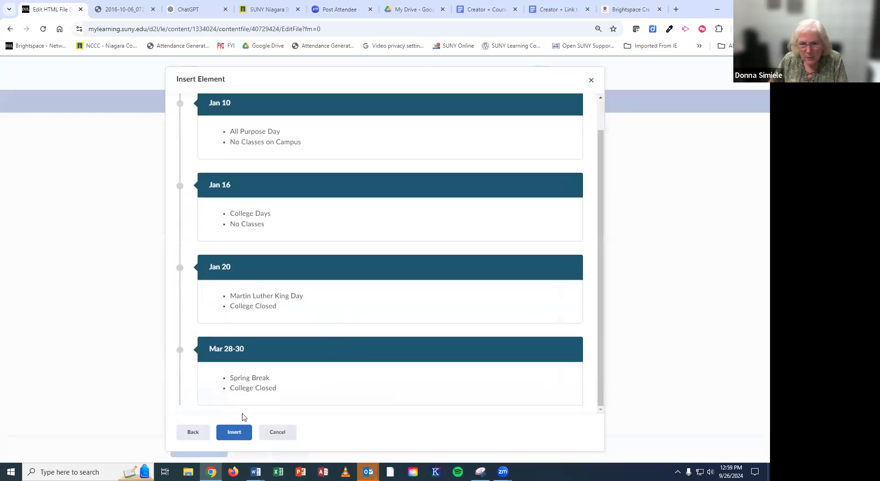
pyautogui.click(234, 434)
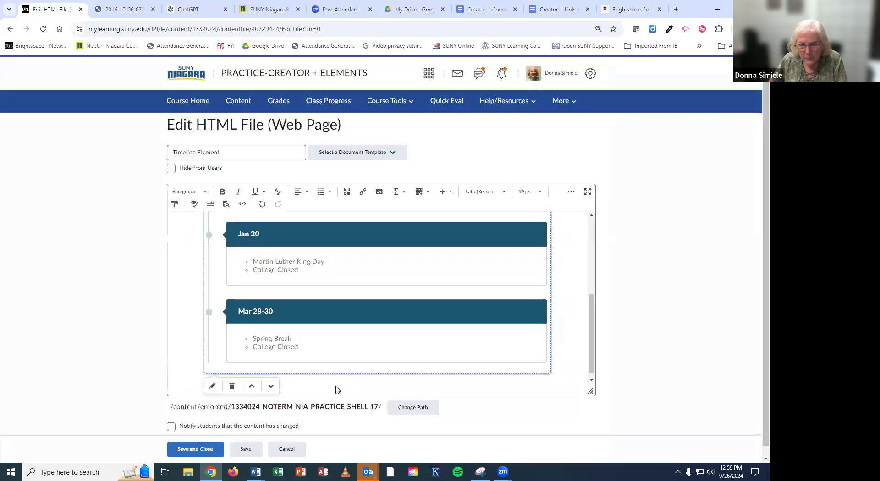
pyautogui.click(195, 449)
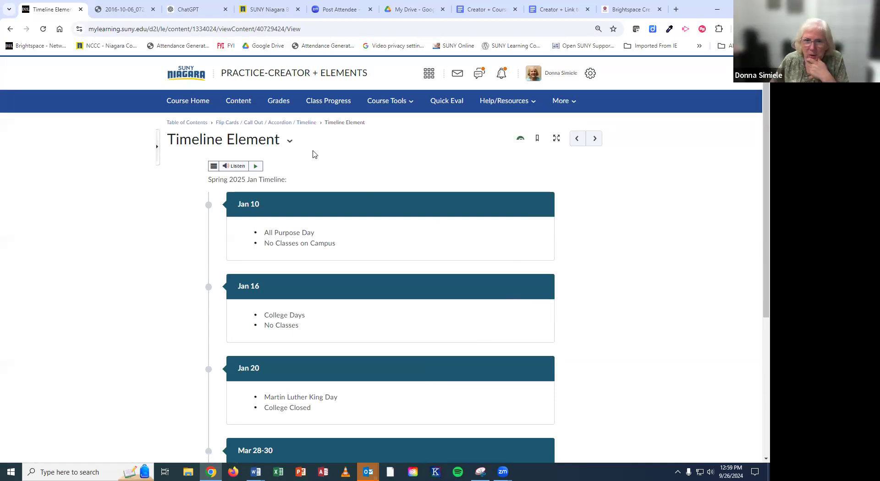
pyautogui.click(290, 142)
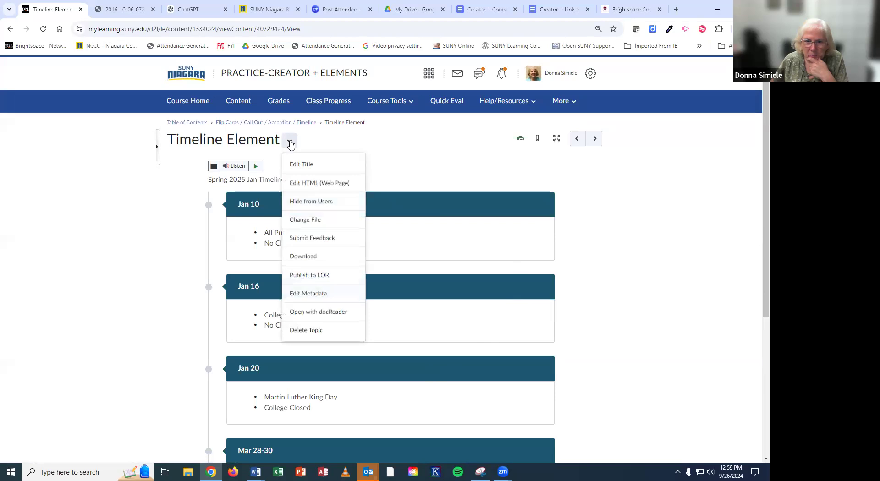
# Step: Download the Timeline Element topic and open Timeline Element.html.zip from Chrome's recent downloads
pyautogui.click(299, 257)
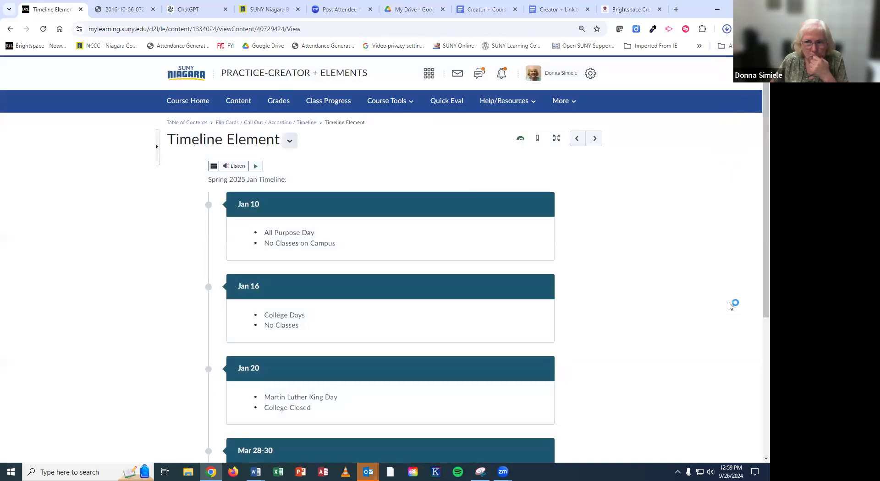
pyautogui.click(727, 29)
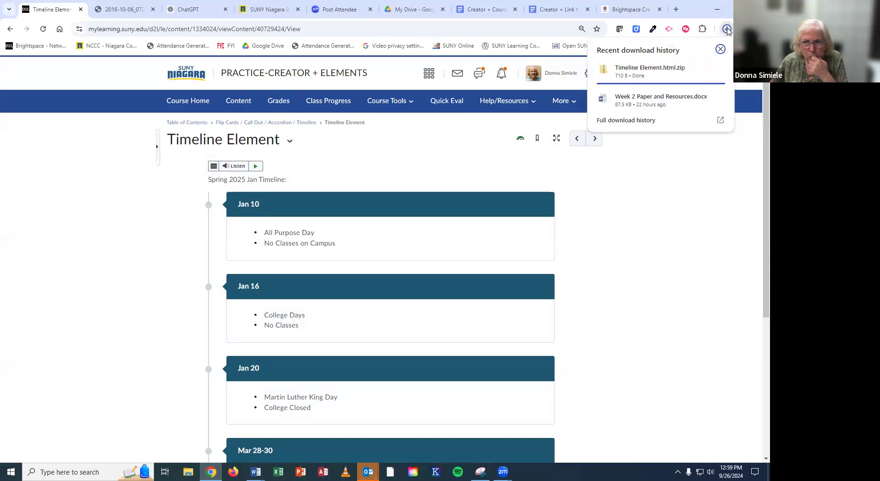
pyautogui.click(640, 74)
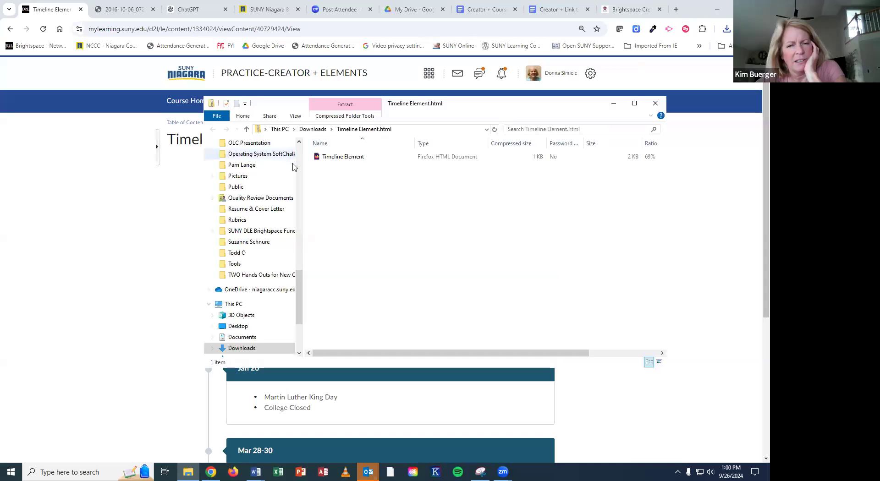
# Step: View the Timeline Element file from the zip in Firefox, then close Firefox and the zip window
pyautogui.click(331, 158)
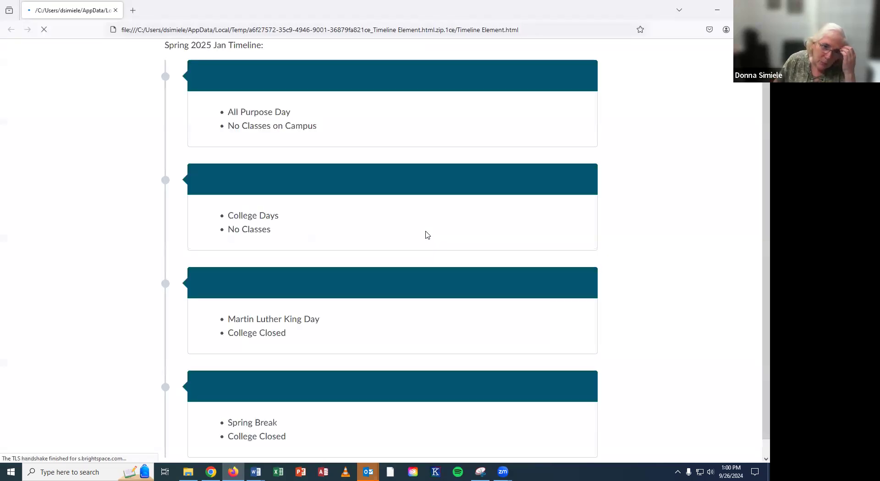
pyautogui.scroll(-1, 425, 281)
pyautogui.scroll(1, 425, 286)
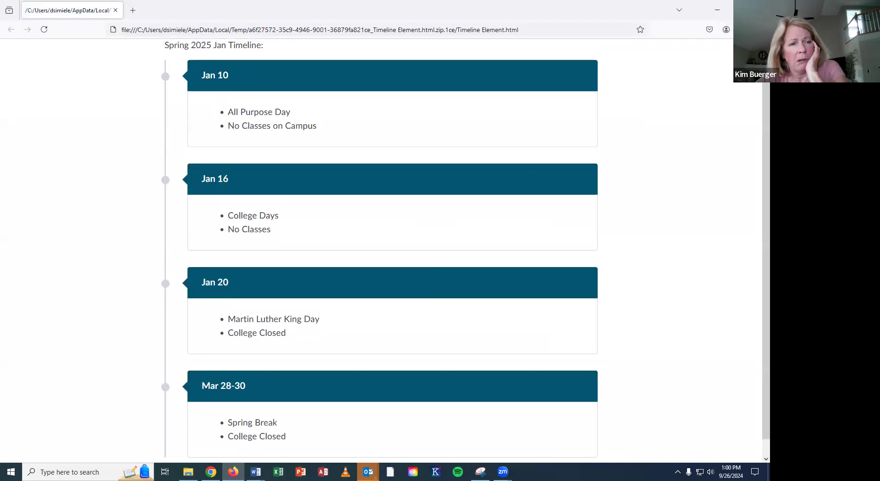
pyautogui.click(759, 10)
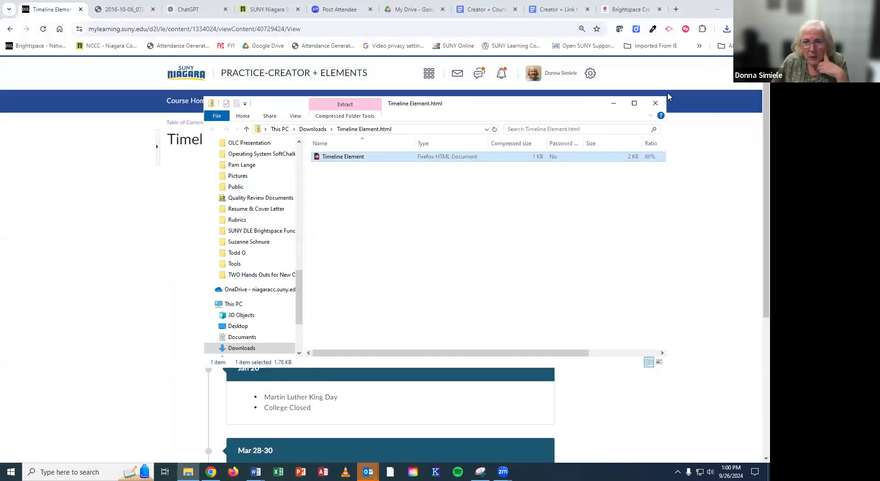
pyautogui.click(656, 103)
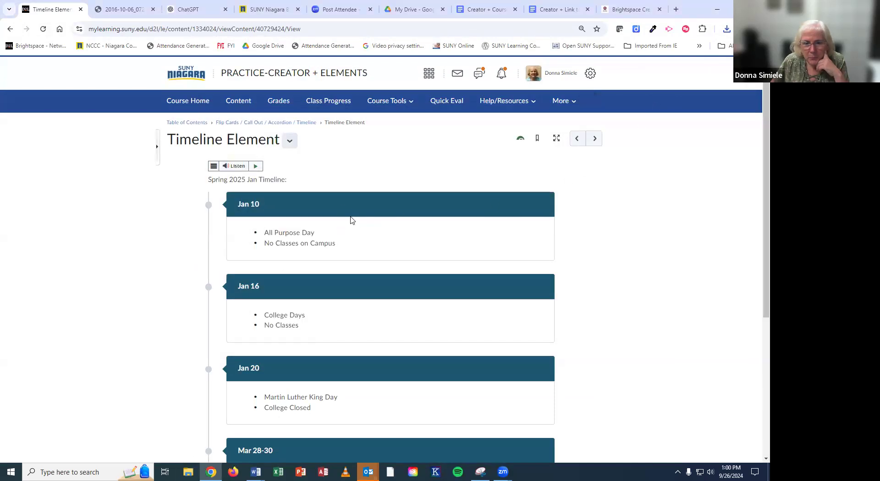
pyautogui.click(288, 141)
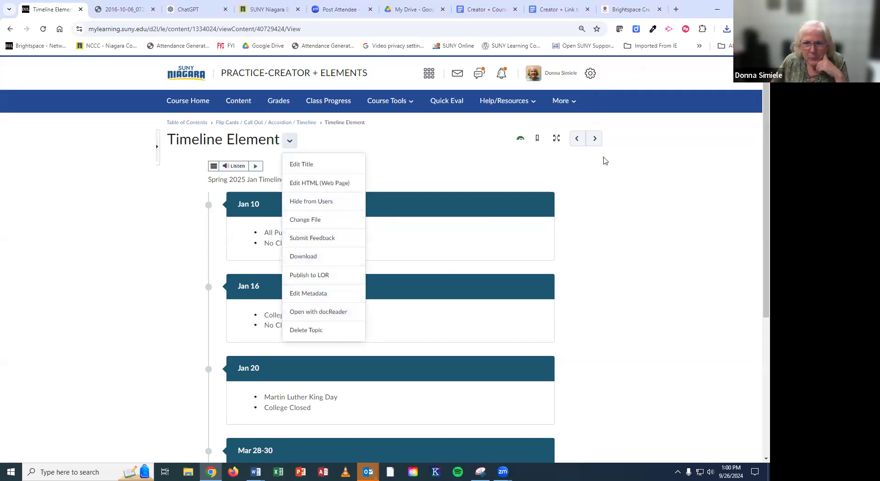
# Step: Return to Course Home and open the Page Elements / Questions module from the Visual TOC
pyautogui.click(596, 141)
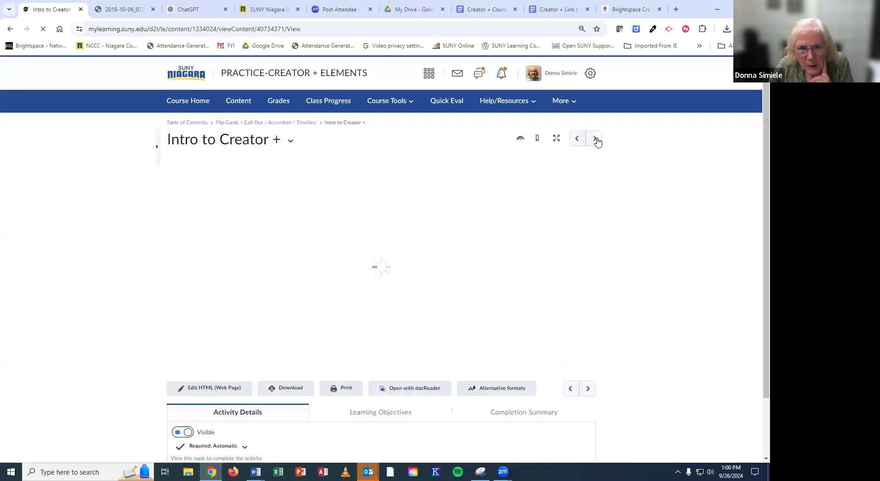
pyautogui.scroll(-2, 348, 170)
pyautogui.scroll(2, 348, 170)
pyautogui.click(194, 105)
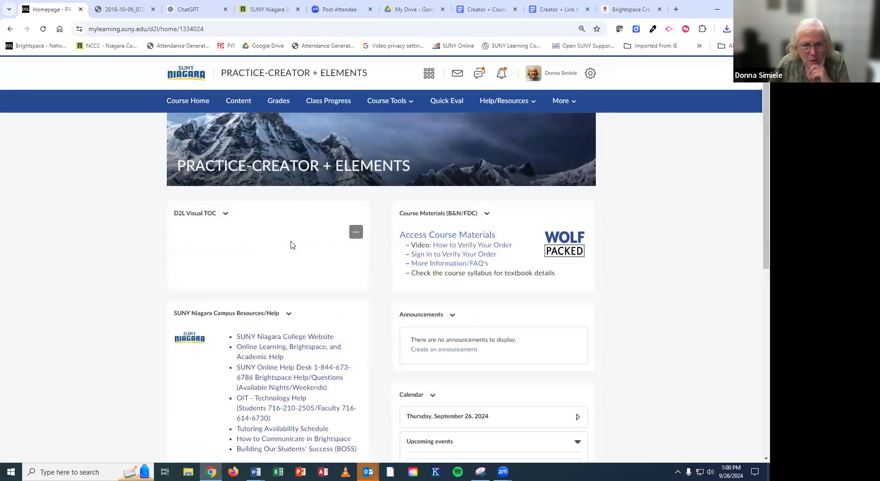
pyautogui.scroll(-2, 291, 245)
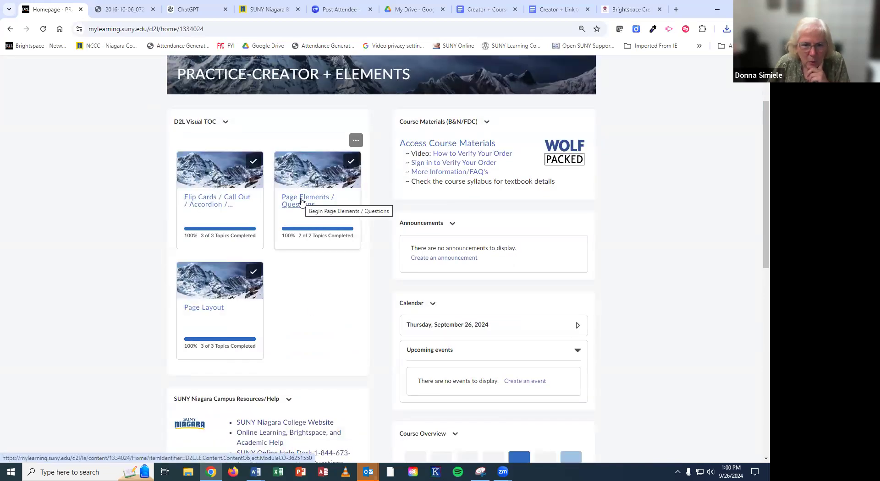
pyautogui.click(301, 202)
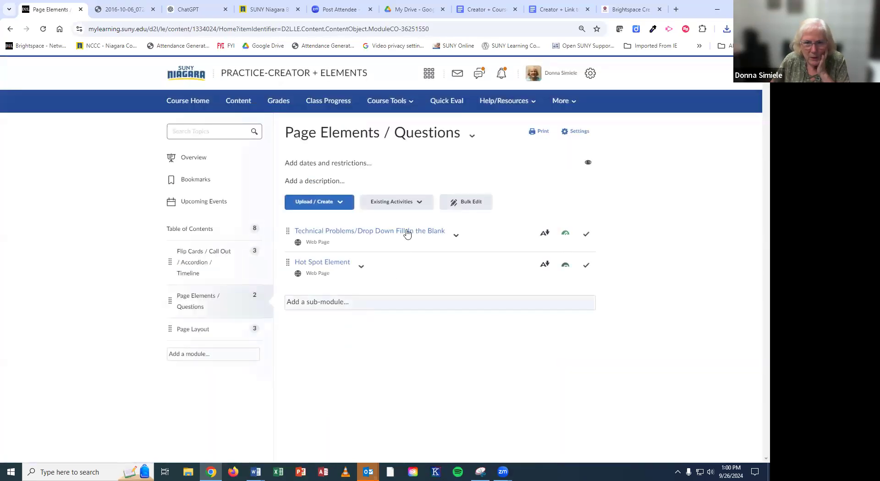
# Step: Open the Technical Problems page and check the fill-in-the-blank with can and the instructor's
pyautogui.click(368, 232)
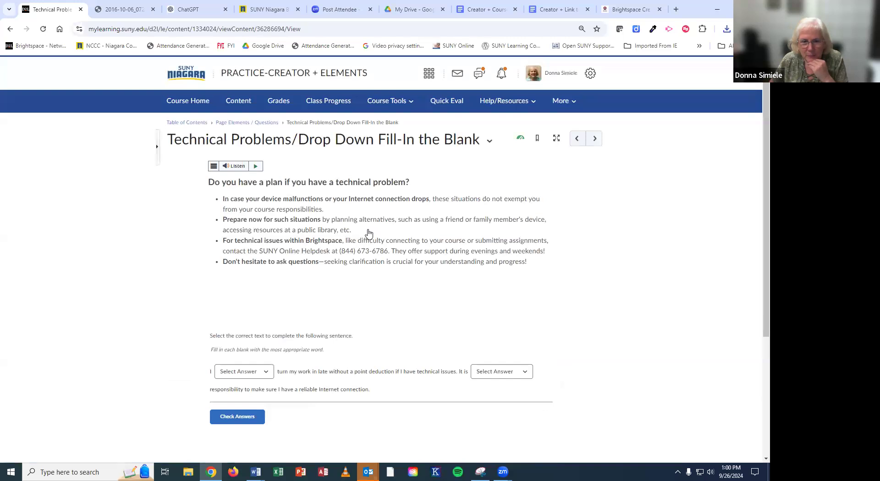
pyautogui.scroll(-2, 384, 353)
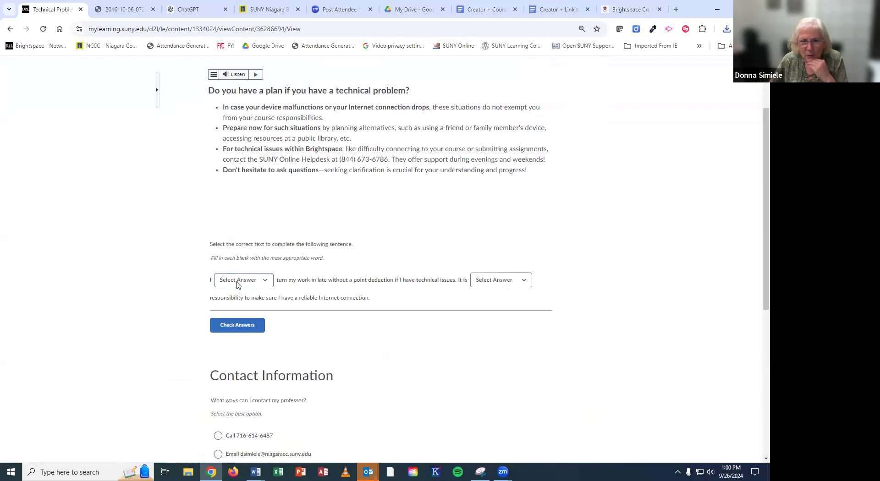
pyautogui.scroll(-2, 314, 413)
pyautogui.scroll(2, 298, 371)
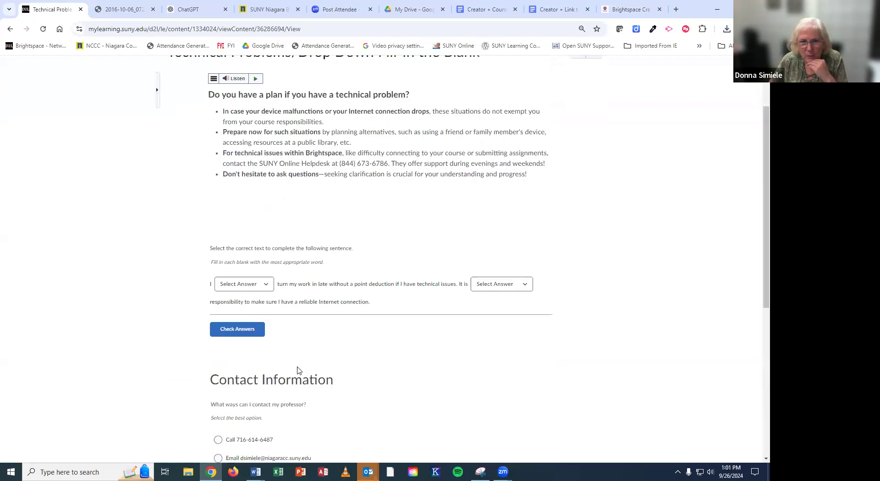
pyautogui.scroll(1, 297, 371)
pyautogui.click(241, 326)
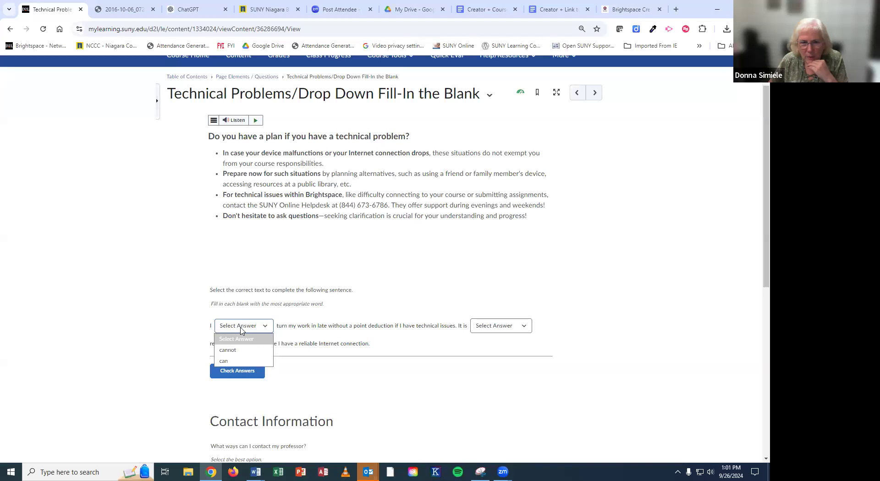
pyautogui.click(232, 362)
pyautogui.click(502, 328)
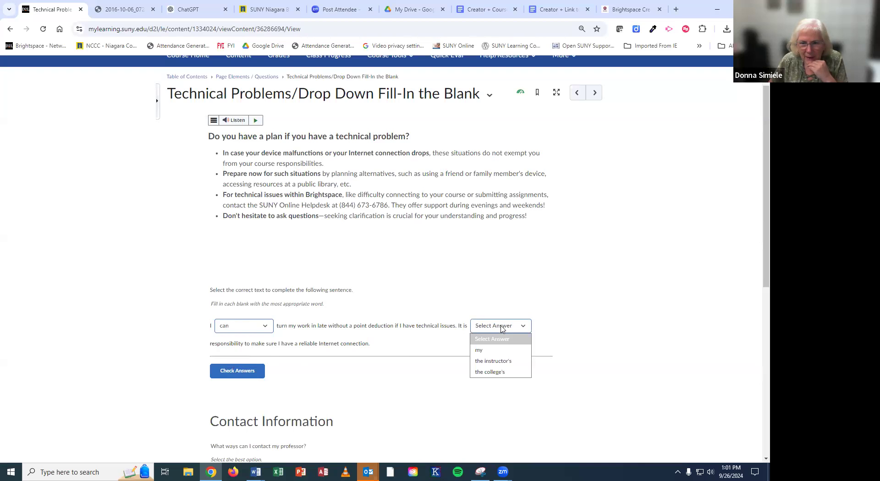
pyautogui.click(507, 361)
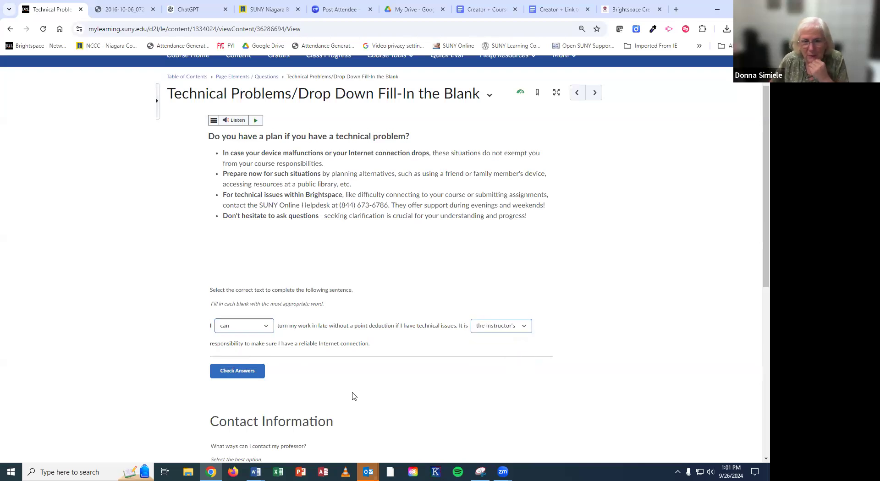
pyautogui.click(252, 373)
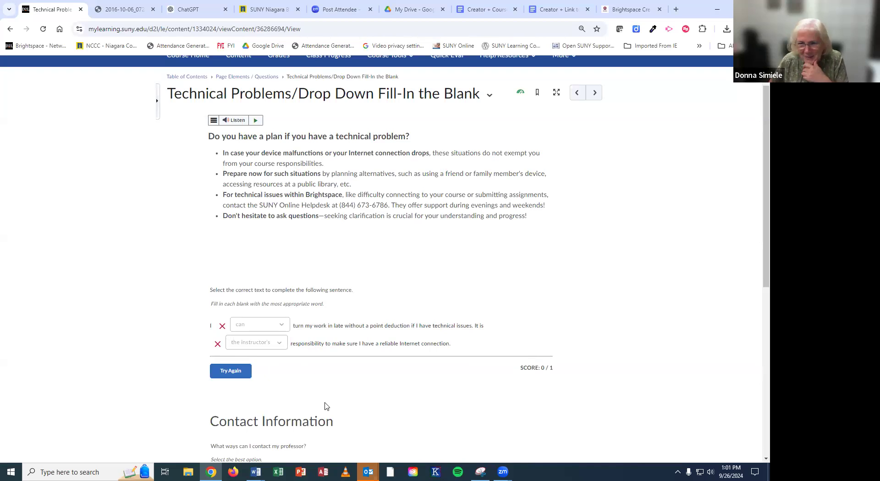
# Step: Retry the fill-in-the-blank with cannot and my, scoring 1 / 1
pyautogui.click(241, 370)
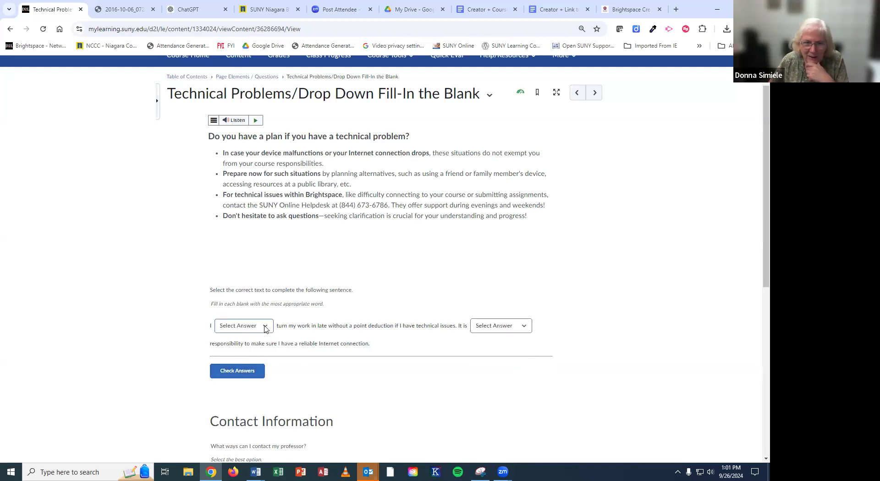
pyautogui.click(267, 326)
pyautogui.click(229, 350)
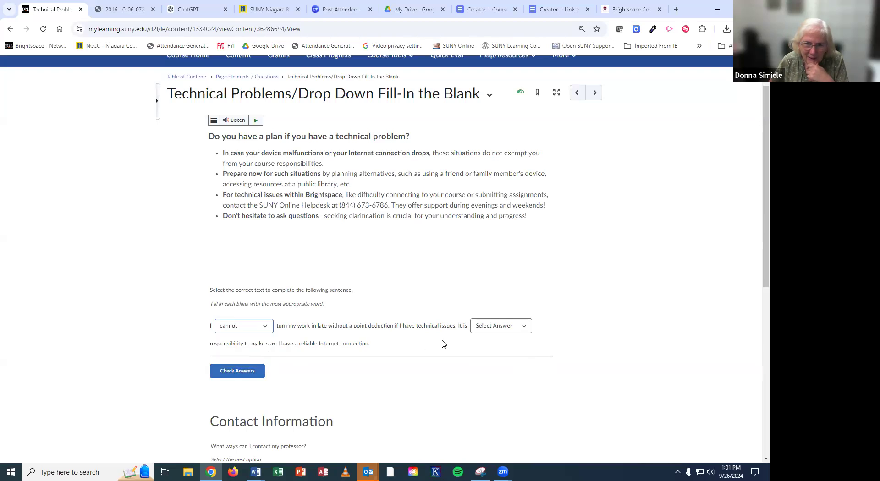
pyautogui.click(497, 326)
pyautogui.click(479, 361)
pyautogui.click(250, 373)
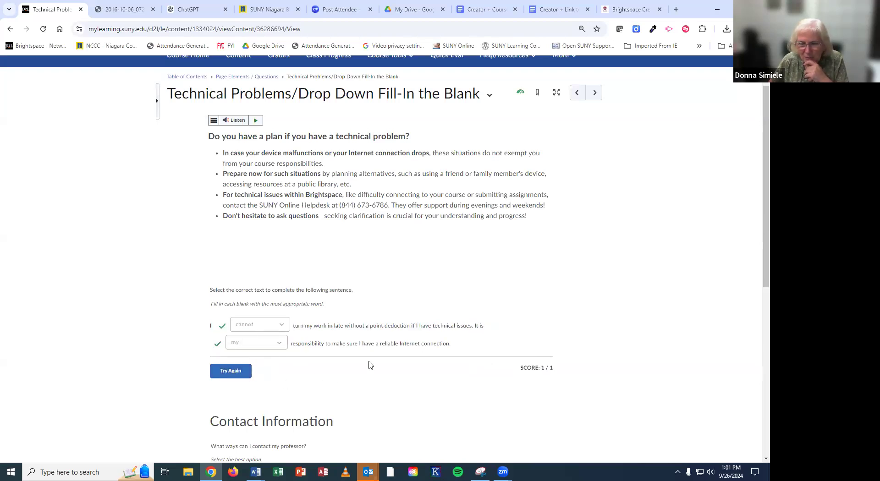
pyautogui.scroll(-4, 370, 365)
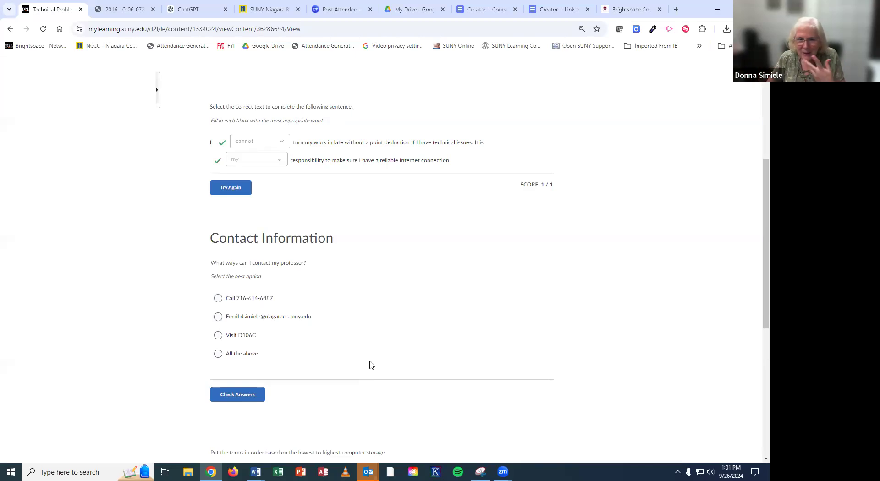
# Step: Answer the Contact Information question with Email, then All the above, and reset it
pyautogui.click(219, 318)
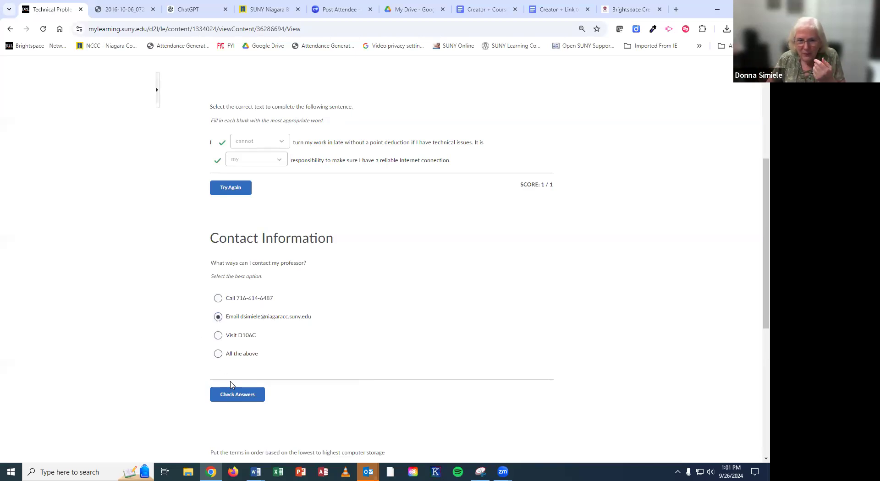
pyautogui.click(242, 402)
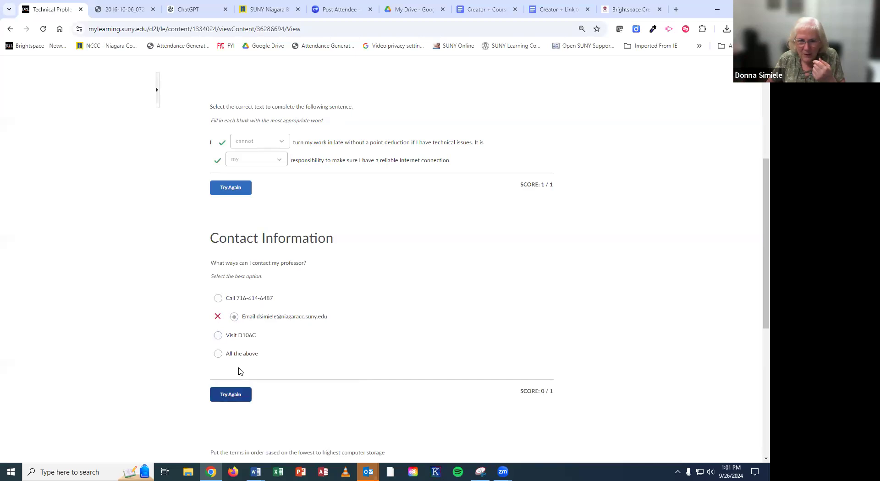
pyautogui.click(244, 394)
pyautogui.click(218, 354)
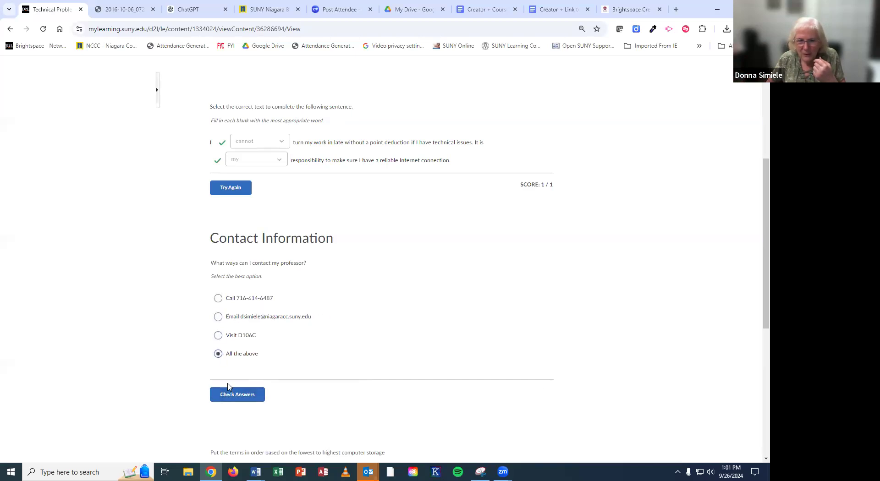
pyautogui.click(232, 395)
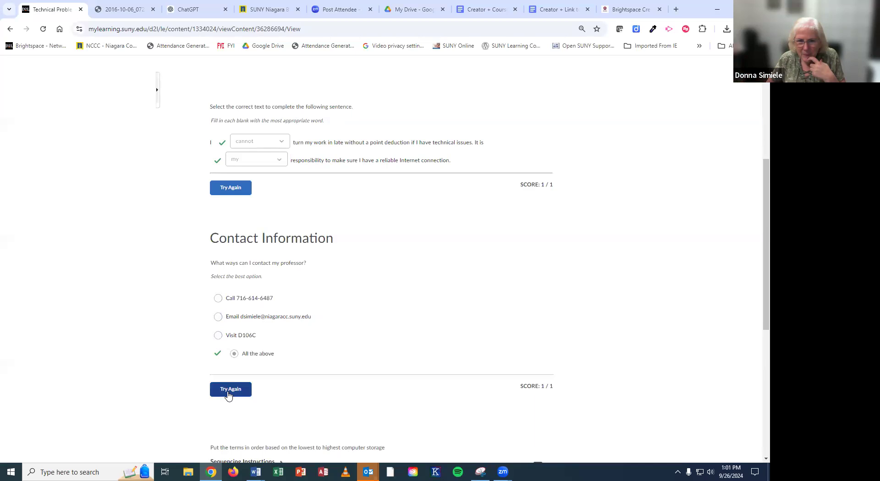
pyautogui.click(228, 394)
pyautogui.scroll(2, 358, 346)
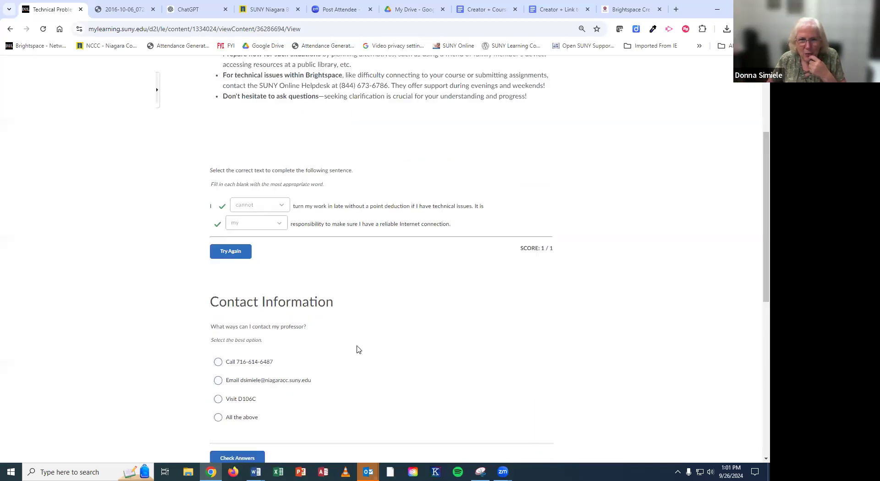
pyautogui.scroll(4, 359, 350)
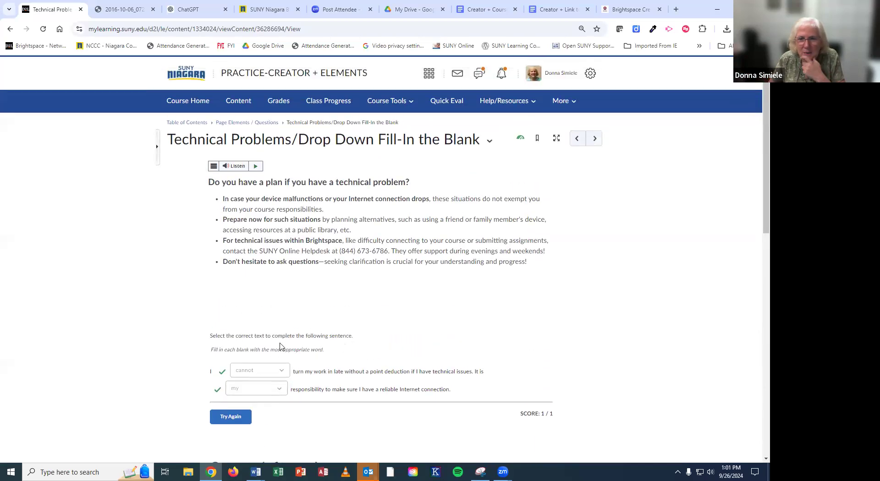
# Step: Edit the page's HTML, open the Dropdown Fill in the Blanks practice settings, and zoom to 125%
pyautogui.click(490, 140)
pyautogui.click(507, 183)
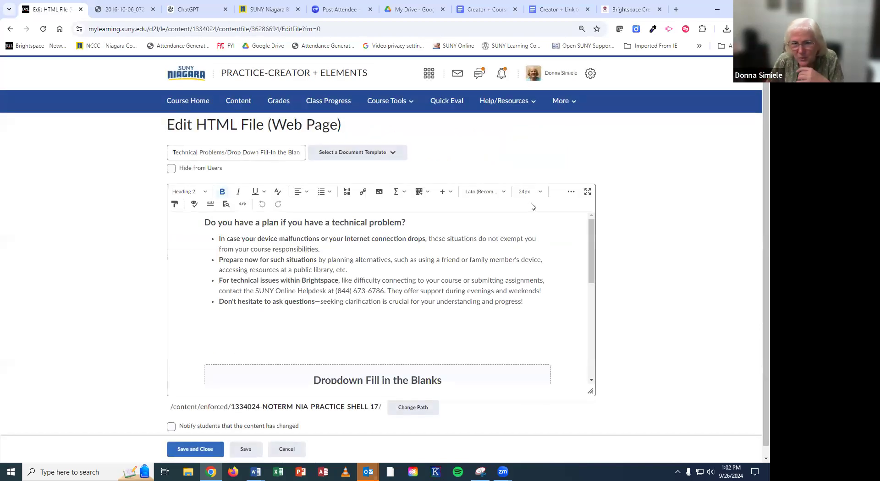
pyautogui.scroll(-2, 490, 304)
pyautogui.click(379, 302)
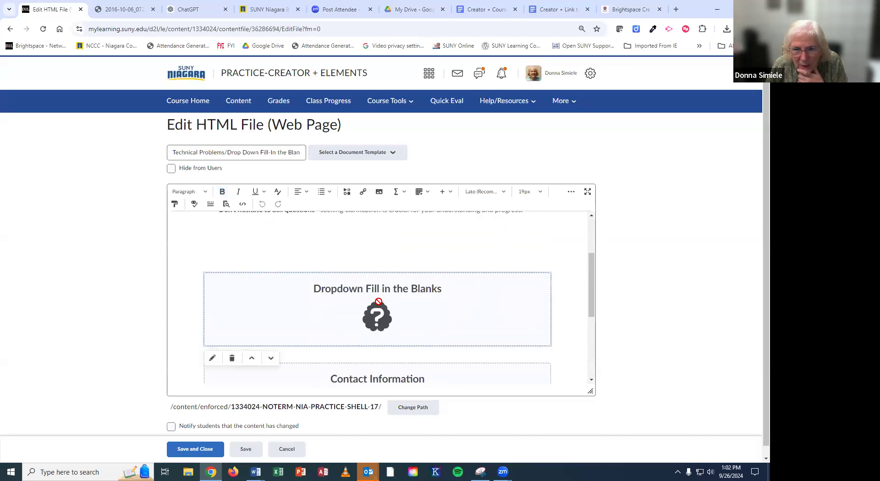
pyautogui.click(212, 358)
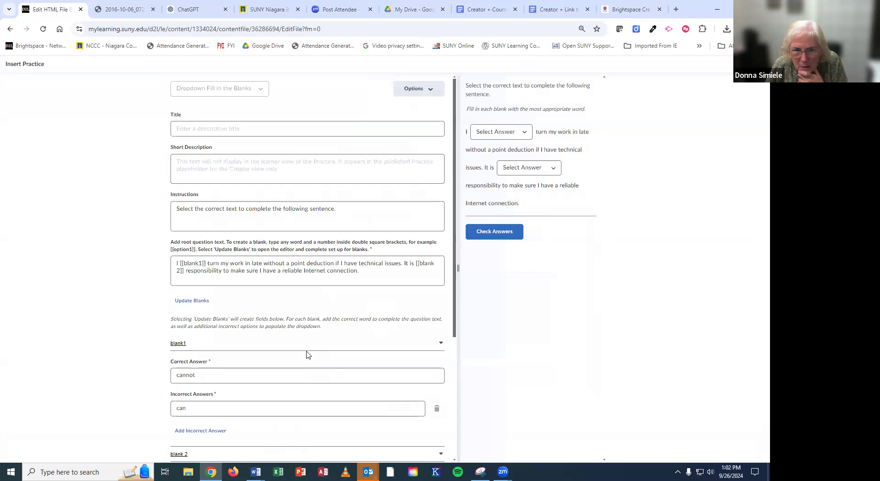
pyautogui.scroll(-1, 312, 335)
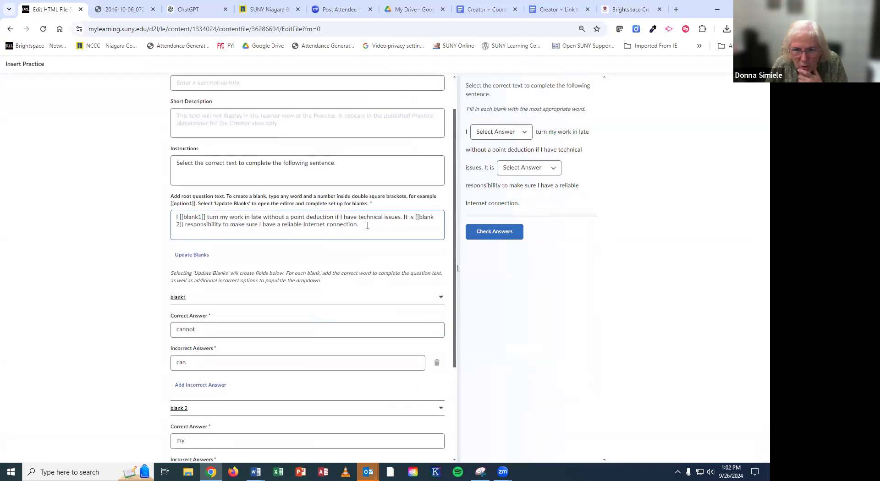
pyautogui.hotkey('ctrl', '+')
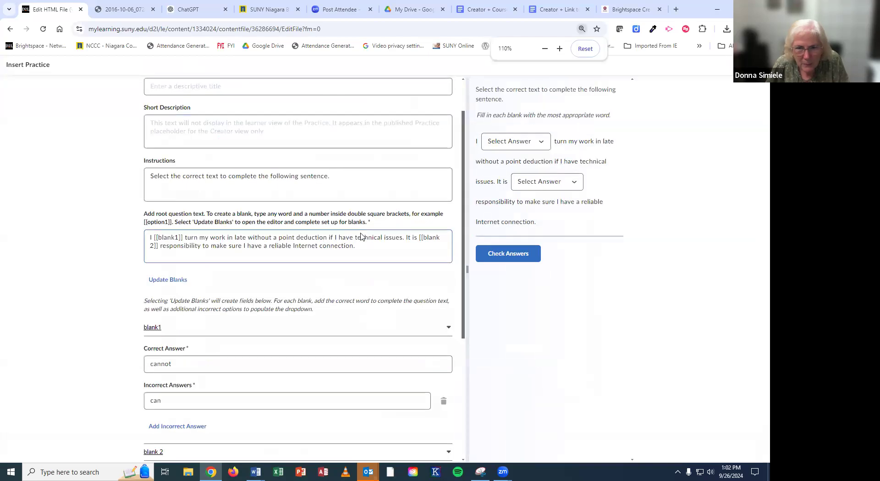
pyautogui.hotkey('ctrl', '+')
pyautogui.hotkey('ctrl', '-')
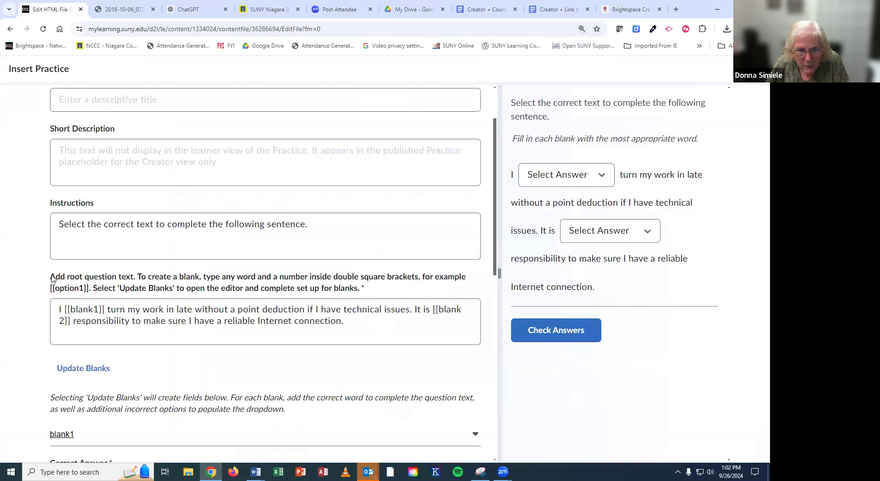
# Step: Review the blank instructions and answers: blank1 cannot versus can, blank 2 my versus the instructor's
pyautogui.moveTo(52, 278); pyautogui.dragTo(370, 293)
pyautogui.scroll(-2, 372, 278)
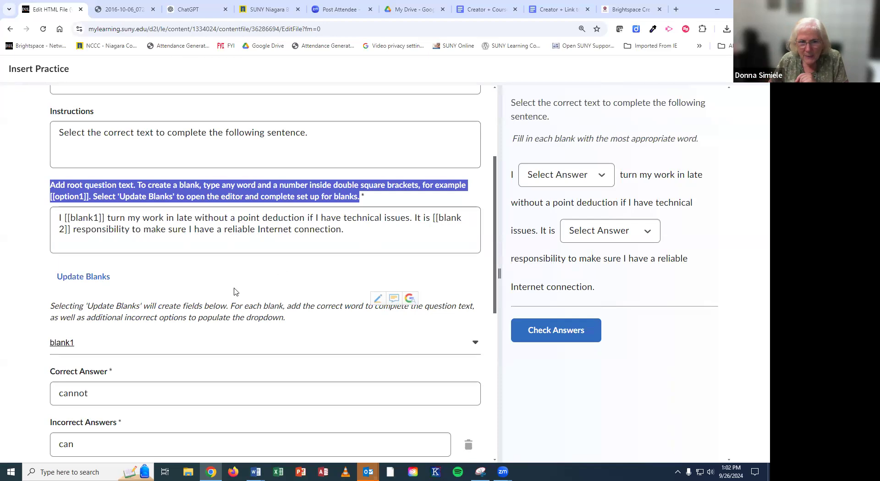
pyautogui.scroll(-1, 275, 256)
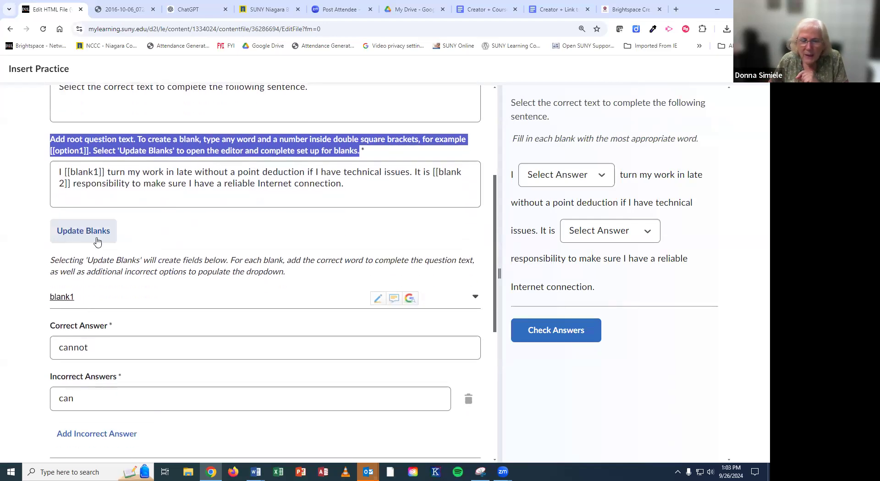
pyautogui.scroll(-1, 163, 245)
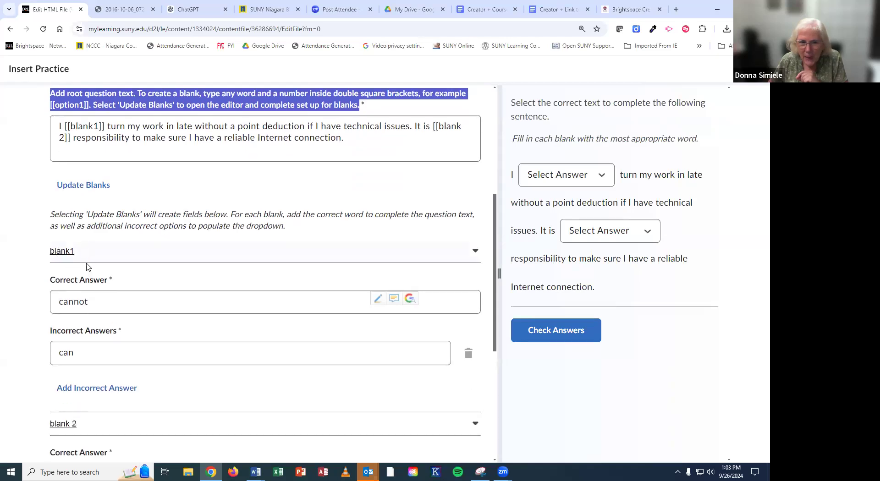
pyautogui.scroll(-2, 52, 338)
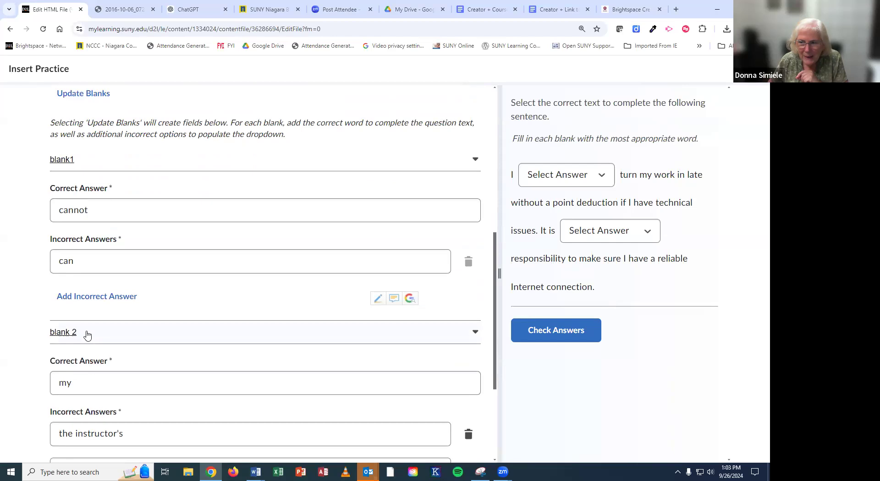
pyautogui.scroll(-1, 87, 336)
pyautogui.click(79, 348)
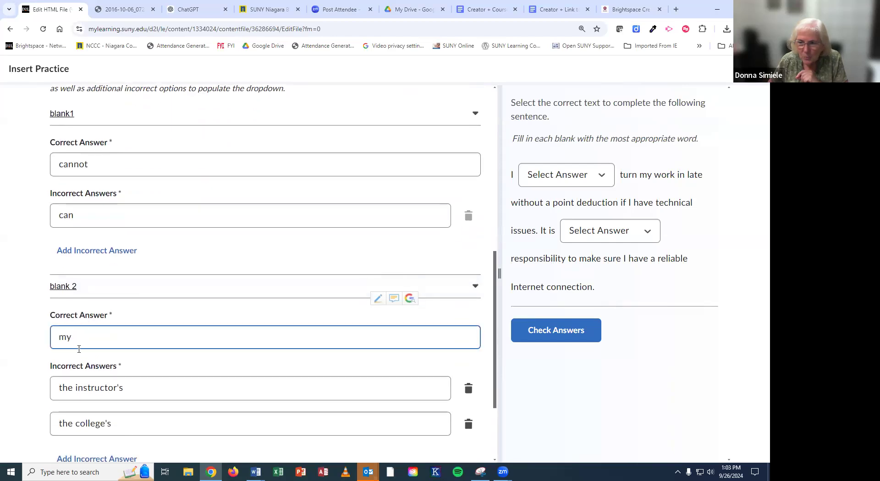
pyautogui.scroll(2, 79, 340)
pyautogui.scroll(-1, 96, 248)
pyautogui.click(59, 208)
pyautogui.click(80, 268)
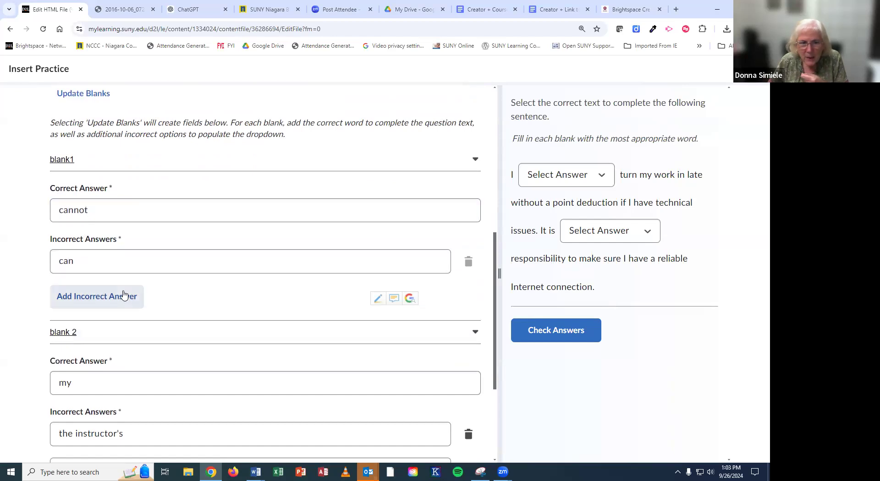
pyautogui.scroll(-2, 123, 295)
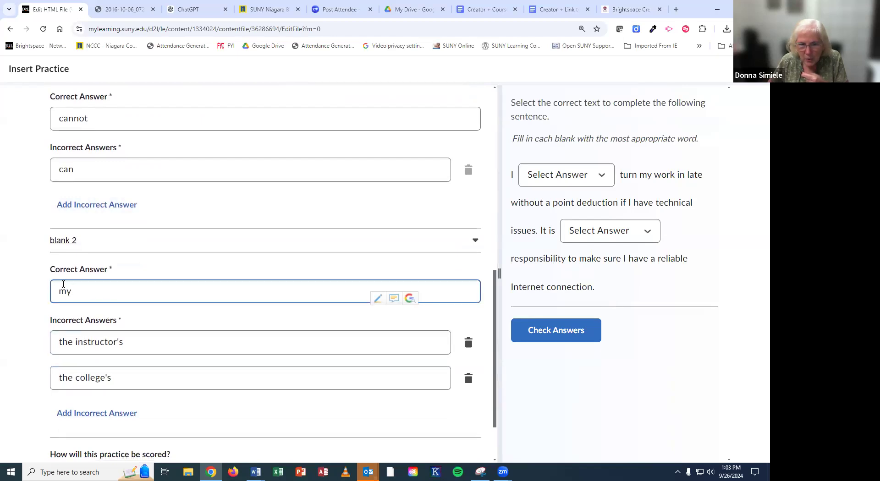
pyautogui.click(70, 334)
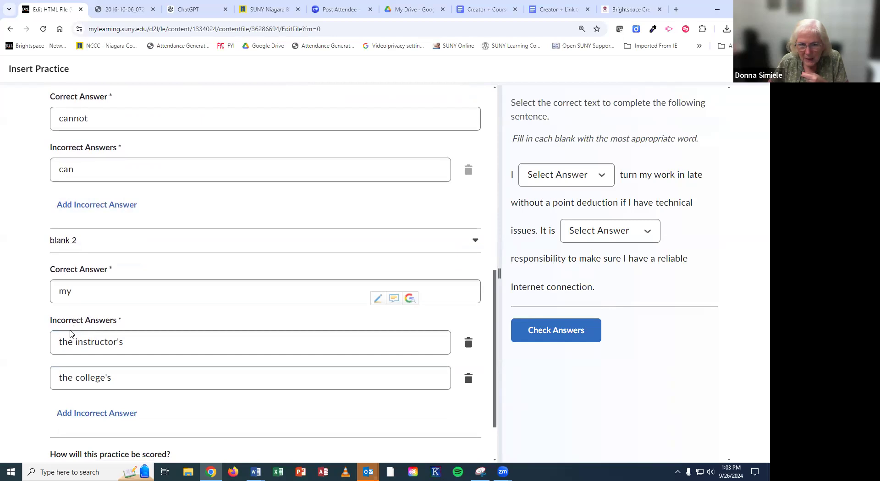
pyautogui.click(79, 382)
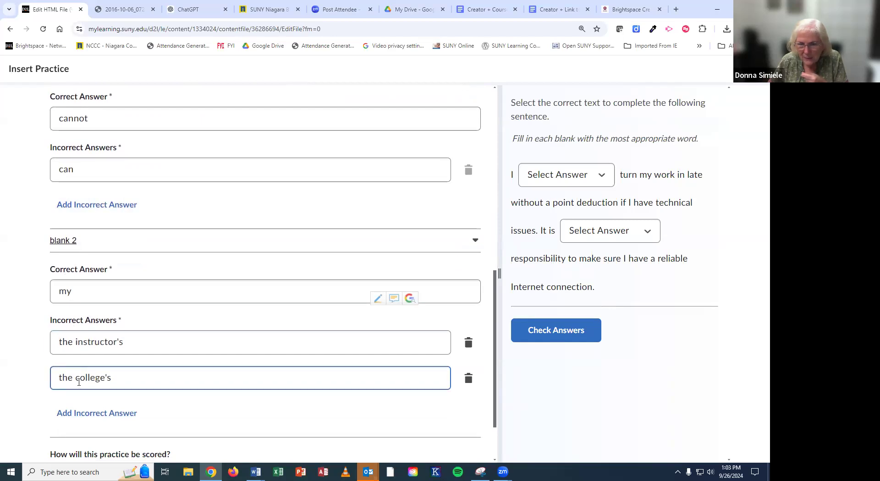
pyautogui.scroll(-2, 113, 360)
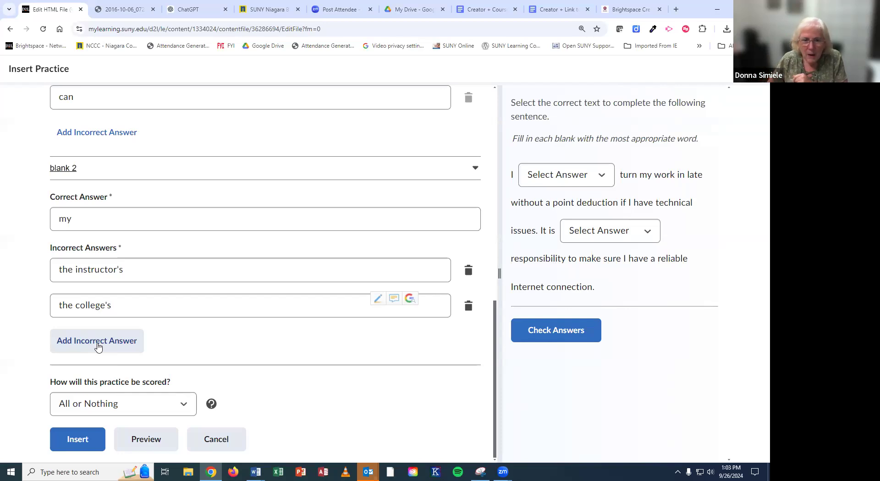
pyautogui.click(119, 404)
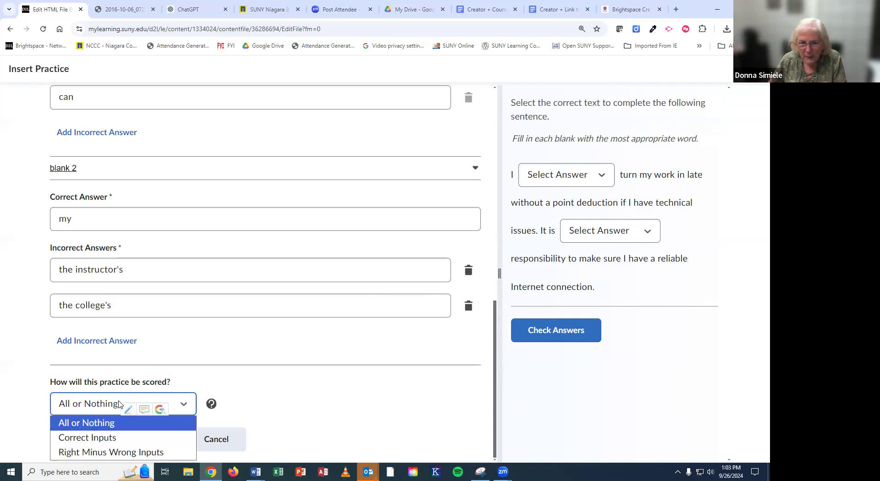
pyautogui.click(119, 404)
pyautogui.scroll(1, 118, 408)
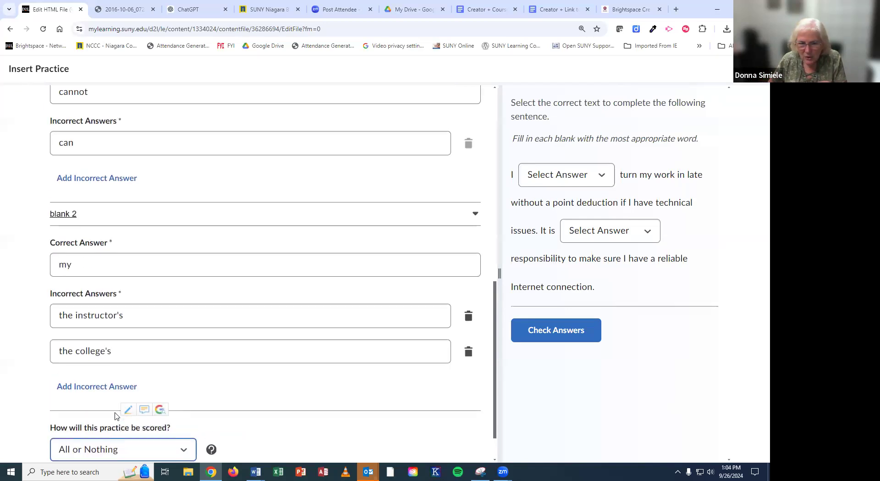
pyautogui.click(112, 449)
pyautogui.scroll(-1, 377, 435)
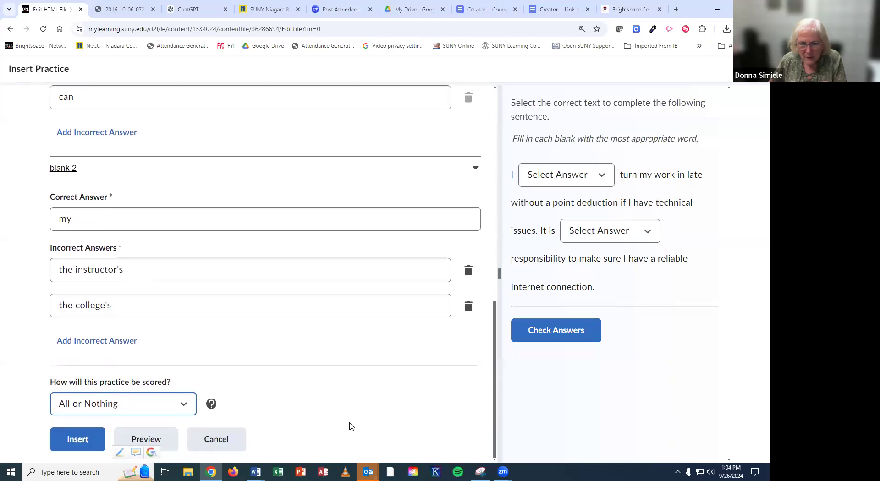
pyautogui.click(167, 407)
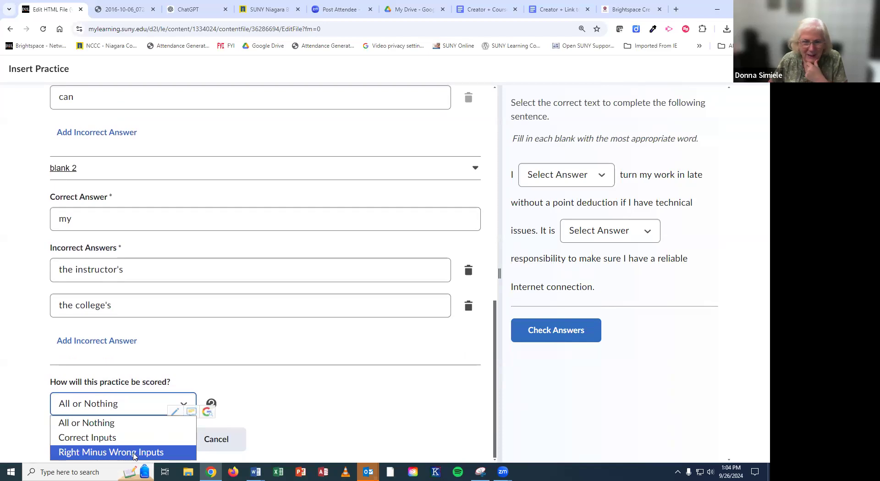
pyautogui.click(268, 399)
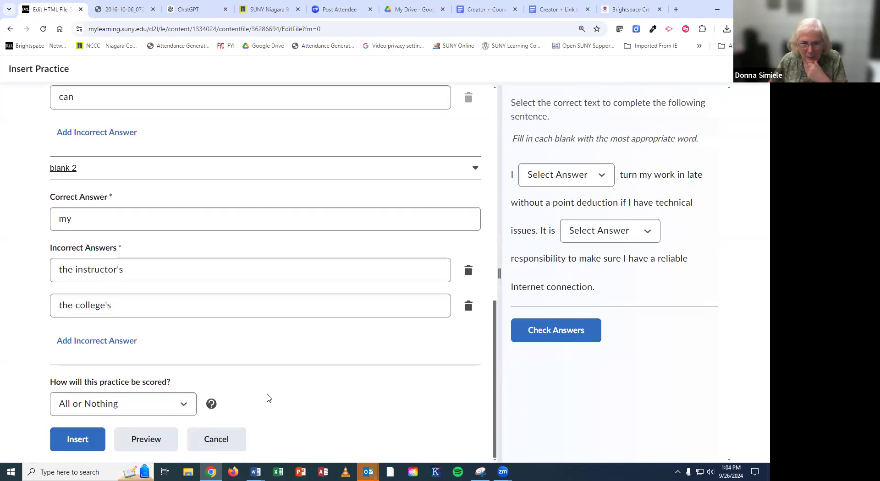
pyautogui.click(147, 444)
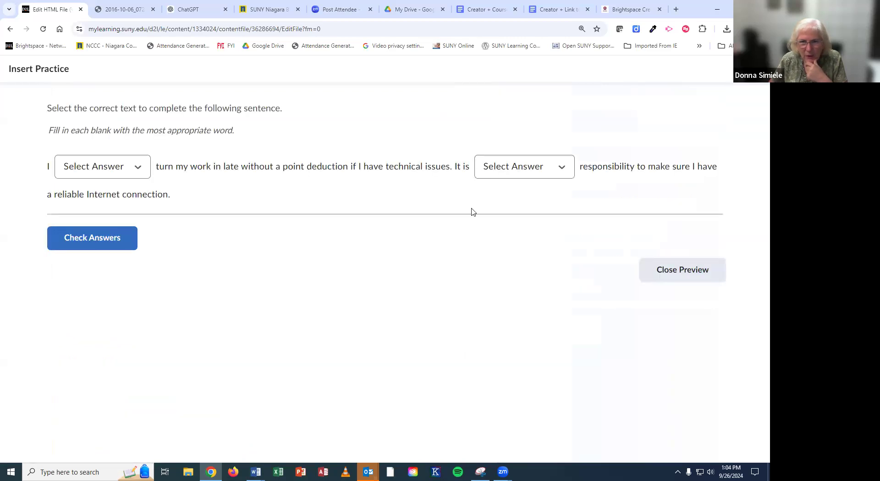
pyautogui.click(113, 168)
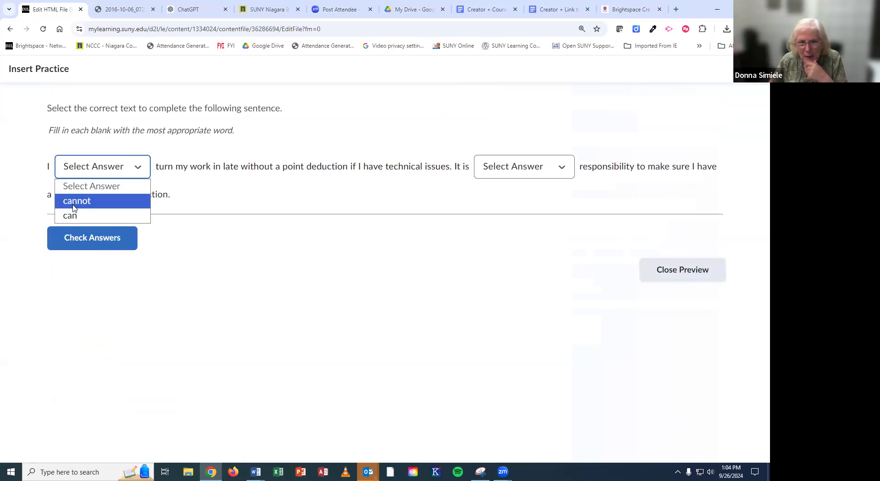
pyautogui.click(527, 167)
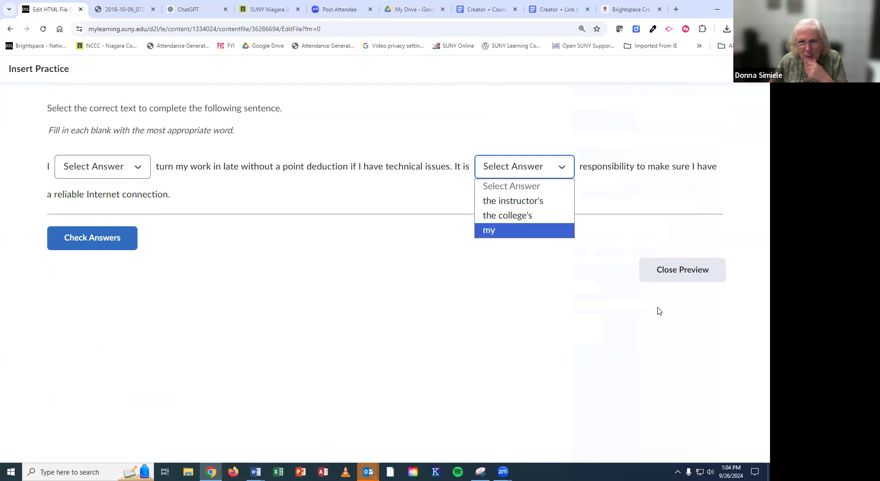
pyautogui.click(670, 278)
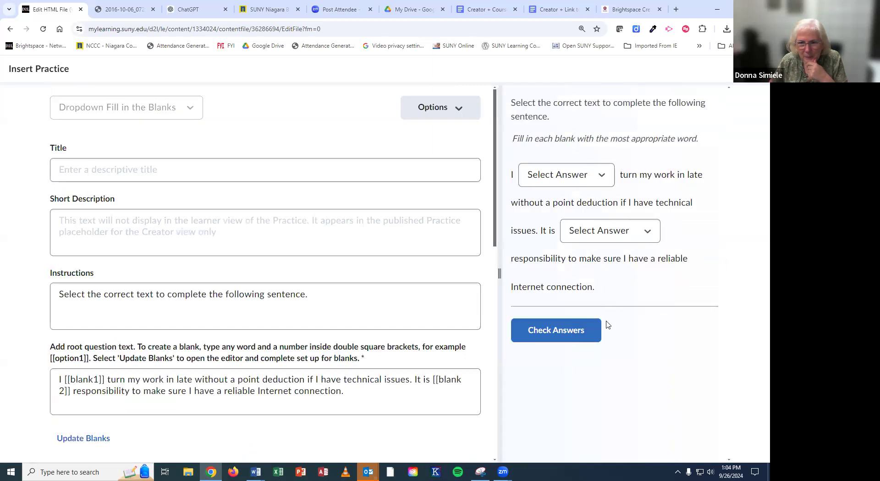
pyautogui.scroll(-4, 241, 361)
pyautogui.scroll(-7, 234, 364)
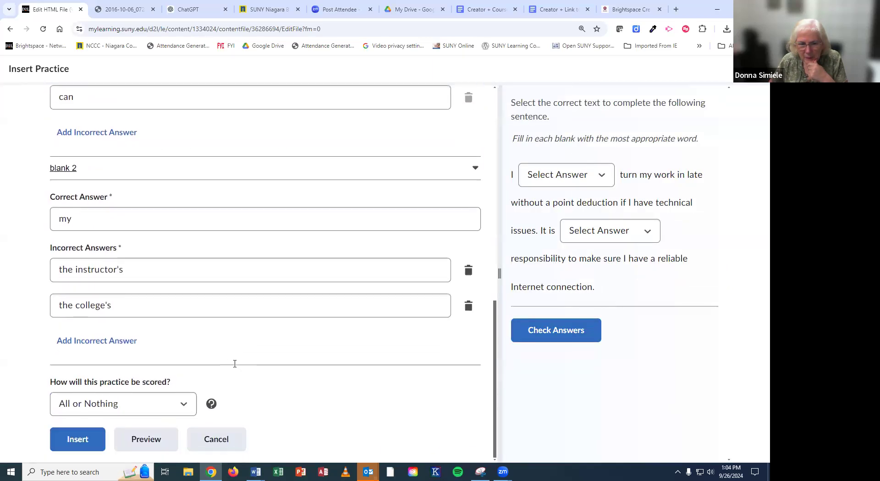
# Step: Add 'Your Mom' as a third wrong answer for blank 2, insert the practice, and save the page
pyautogui.click(92, 344)
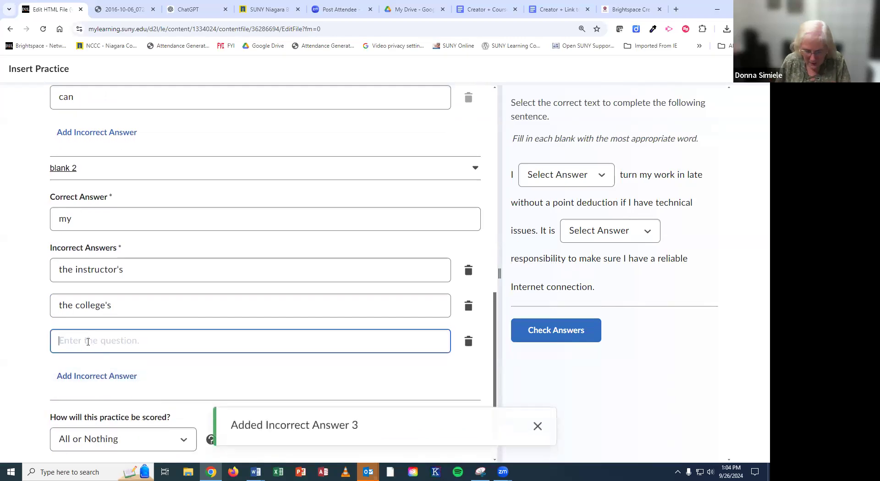
pyautogui.write('Your Mom')
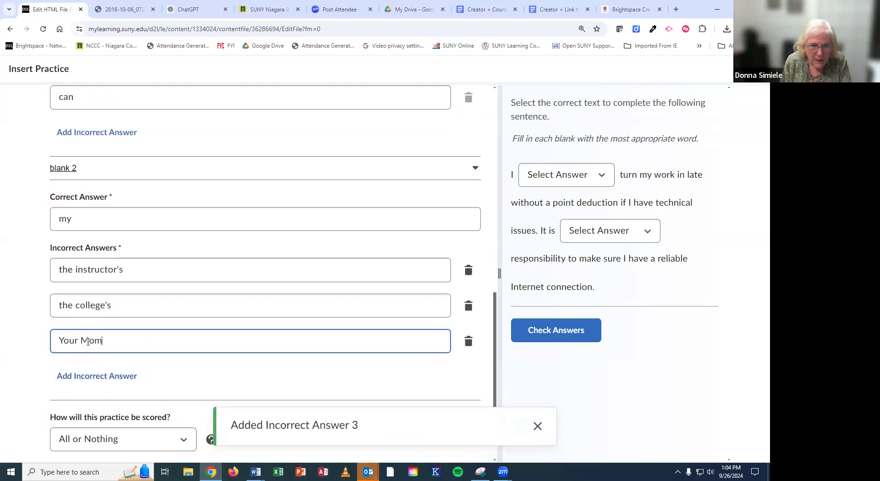
pyautogui.scroll(-1, 320, 308)
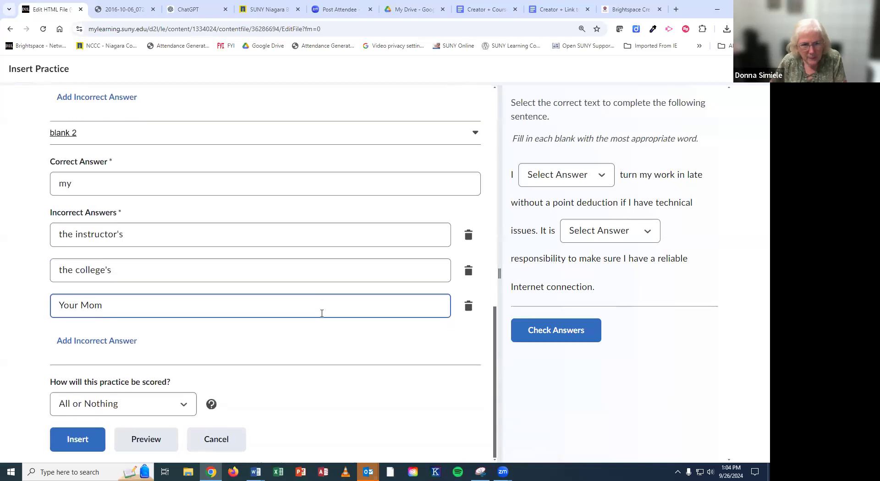
pyautogui.click(85, 441)
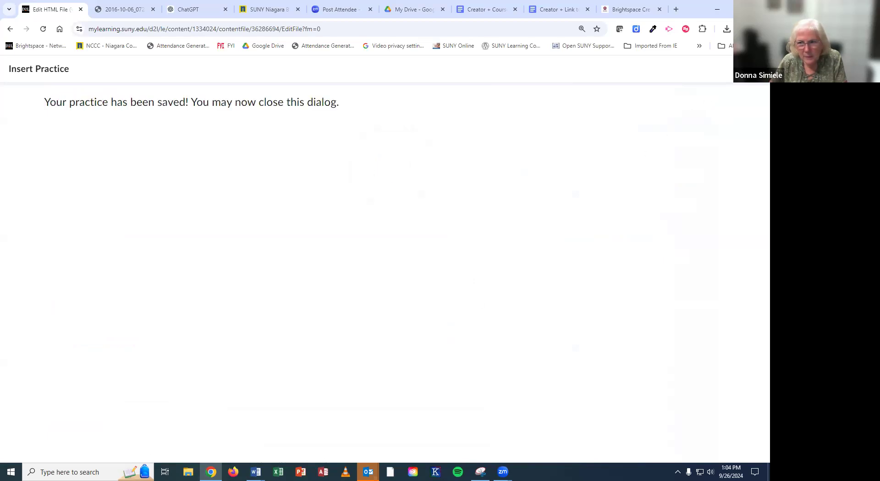
pyautogui.click(753, 69)
pyautogui.click(97, 433)
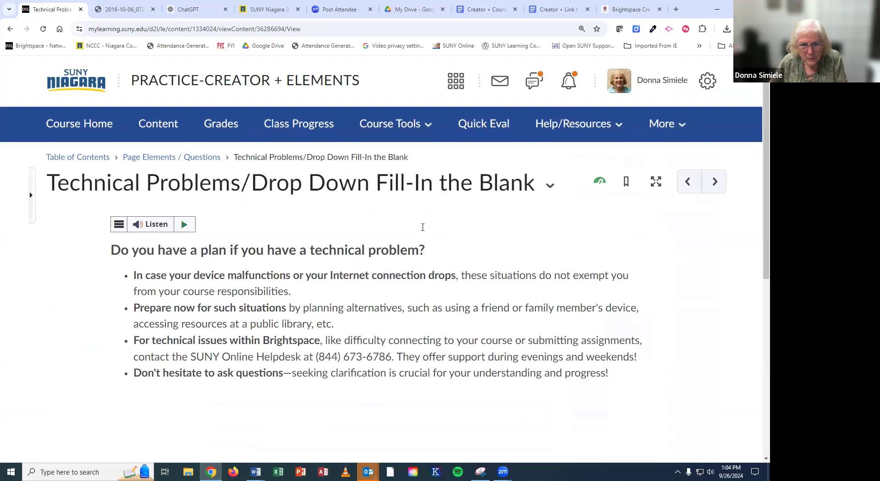
pyautogui.scroll(-5, 422, 230)
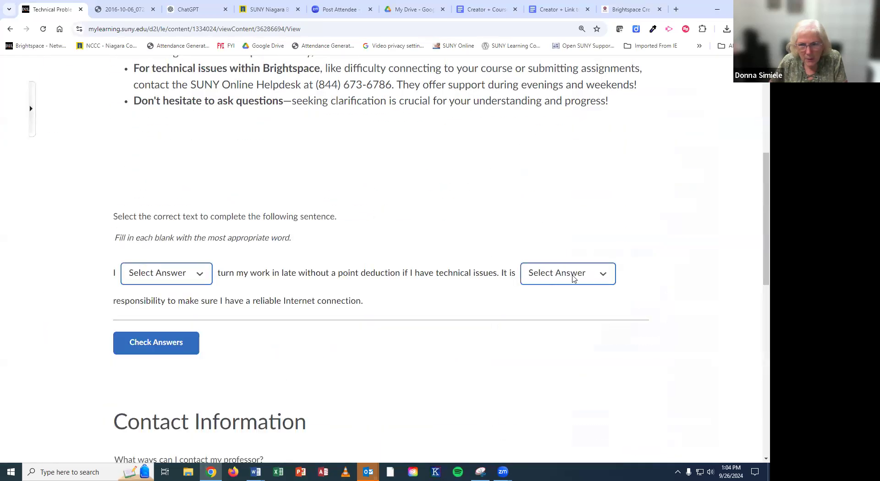
pyautogui.click(572, 275)
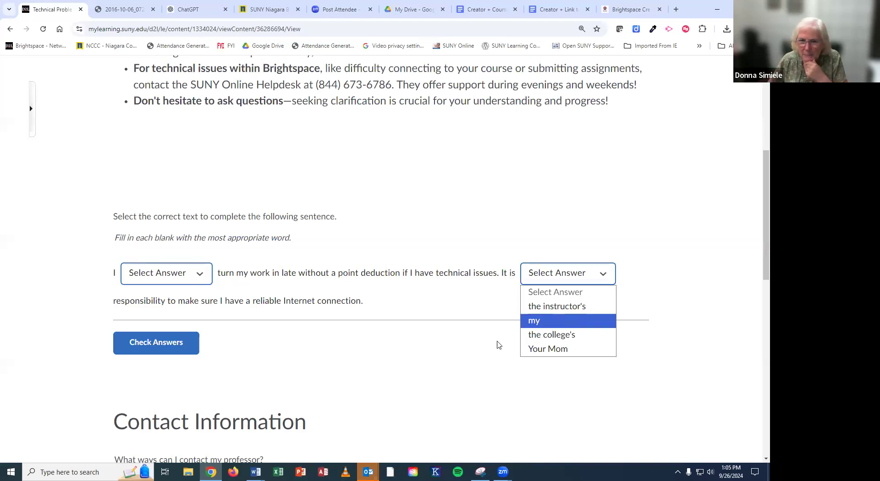
pyautogui.scroll(2, 494, 347)
pyautogui.scroll(1, 494, 347)
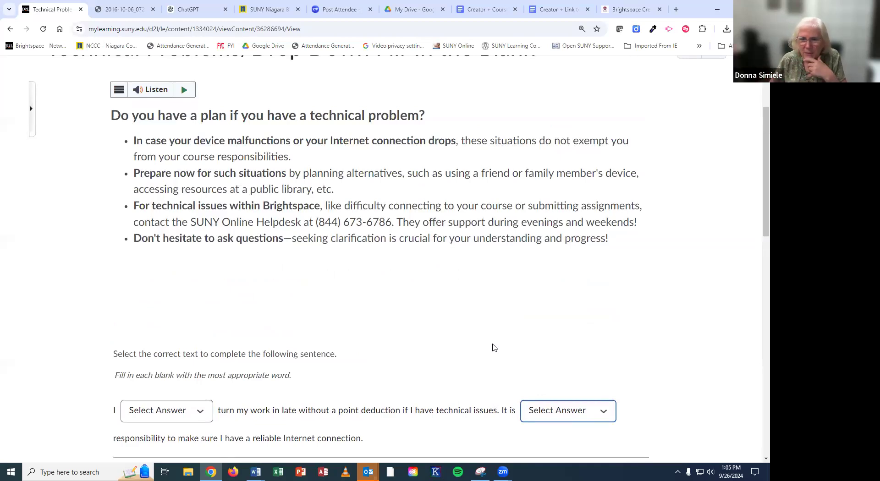
pyautogui.scroll(3, 490, 335)
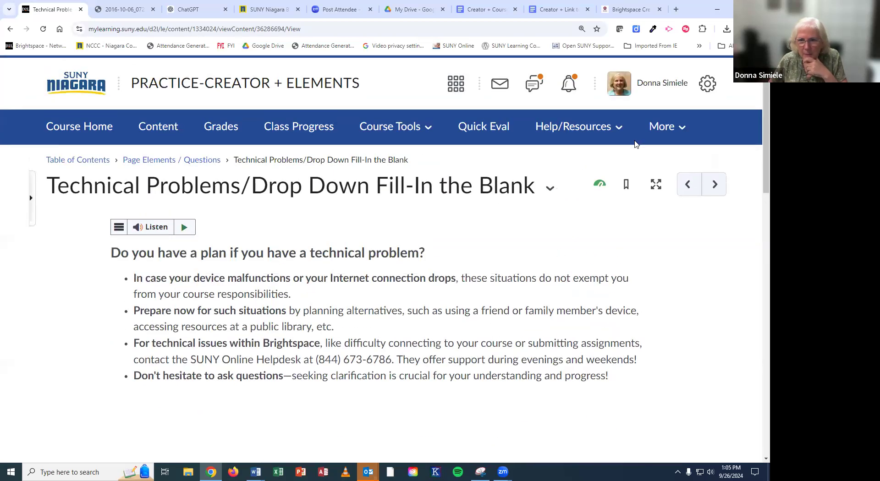
# Step: Open the Course Development Support, Course Delivery Support and Learning Review hotspots on the OSCQR image
pyautogui.click(714, 186)
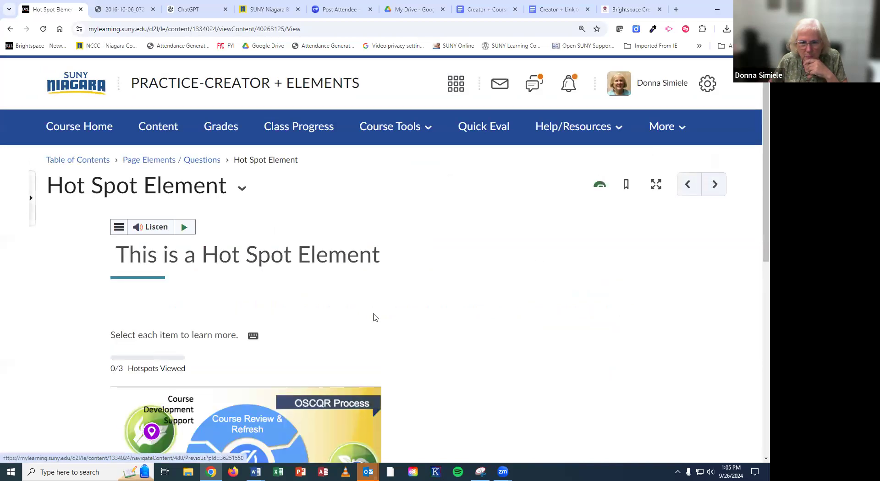
pyautogui.scroll(-3, 495, 327)
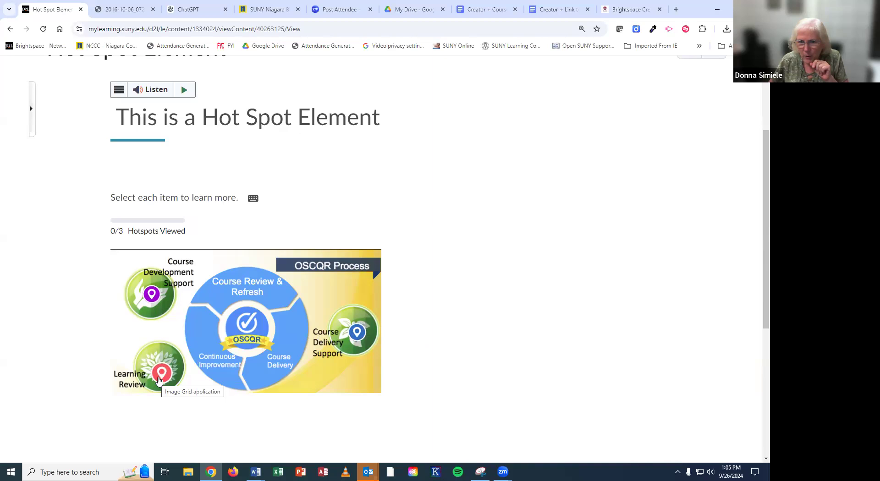
pyautogui.click(157, 298)
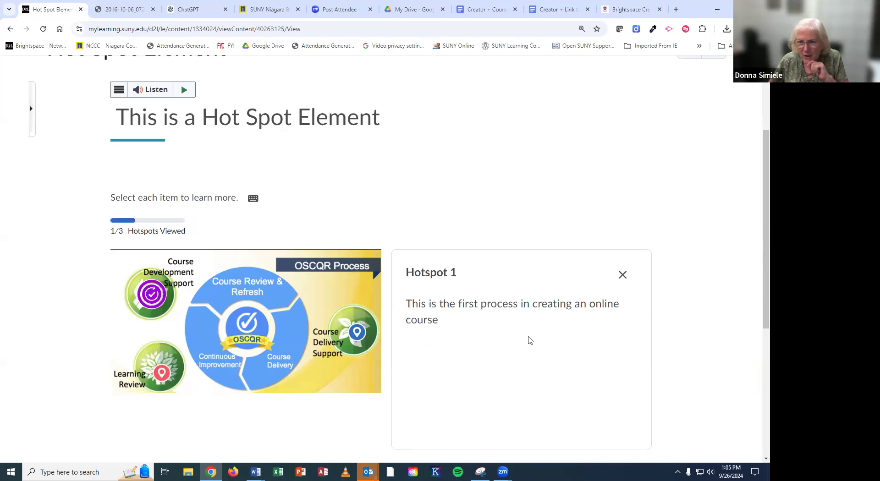
pyautogui.click(360, 333)
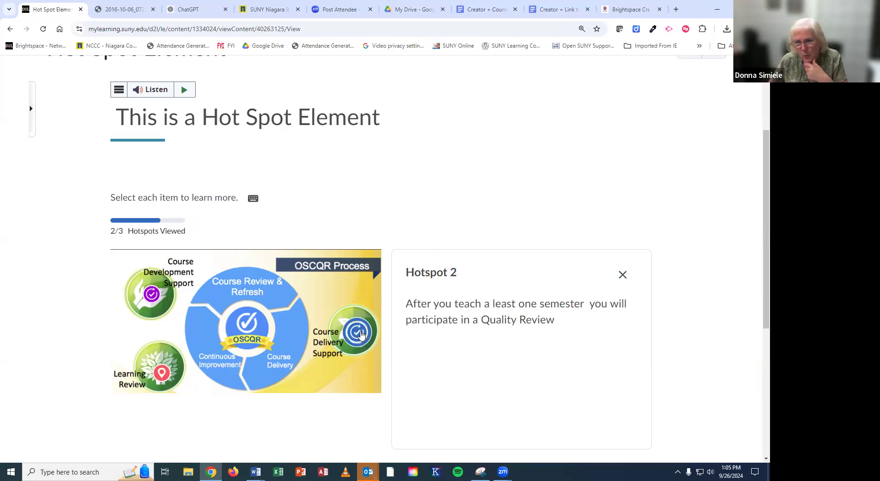
pyautogui.click(162, 384)
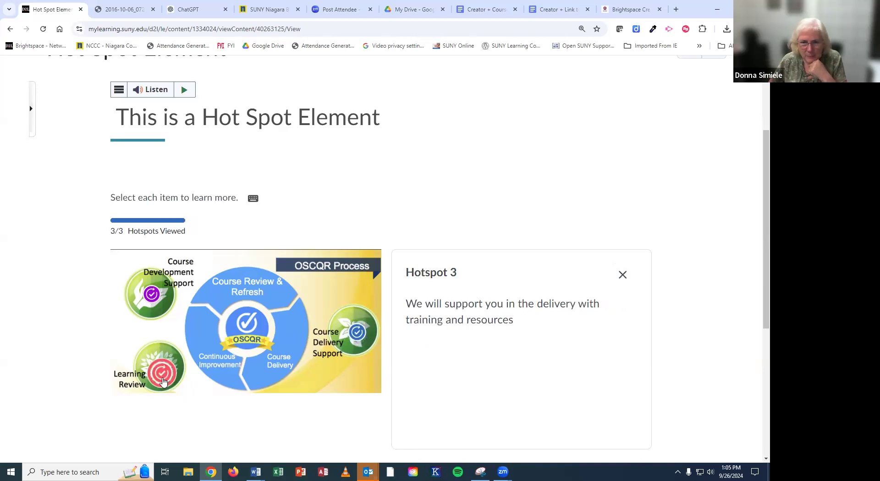
pyautogui.click(155, 294)
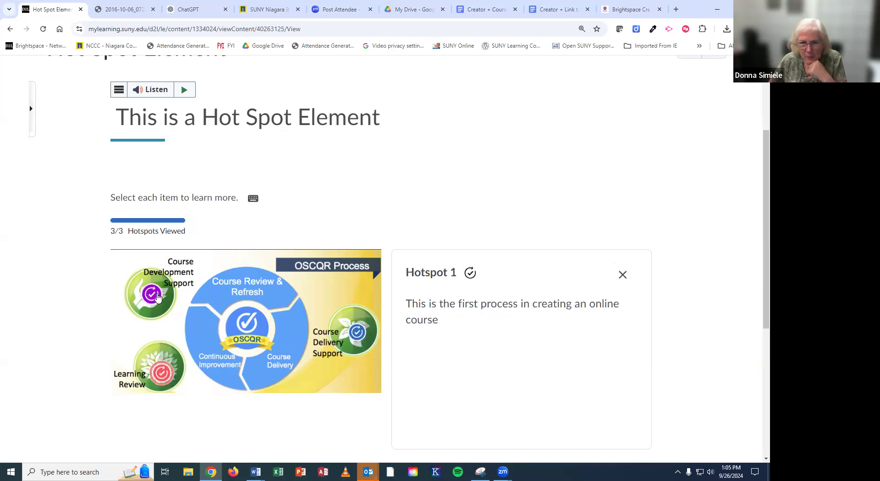
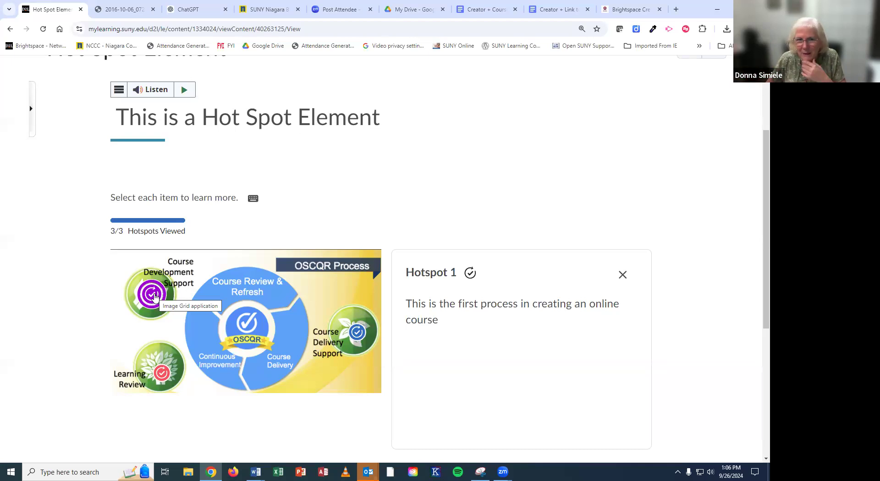
# Step: Open the Hot Spot Element title's options menu to reach Edit HTML (Web Page)
pyautogui.scroll(3, 299, 228)
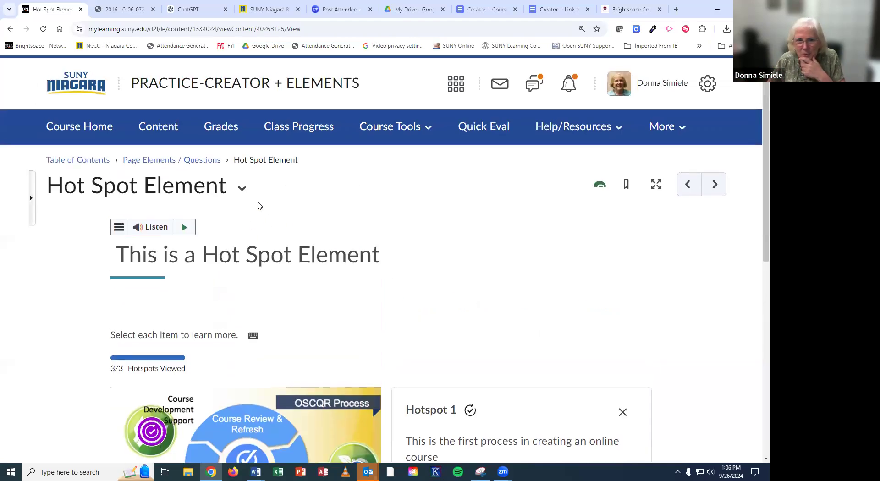
pyautogui.click(243, 188)
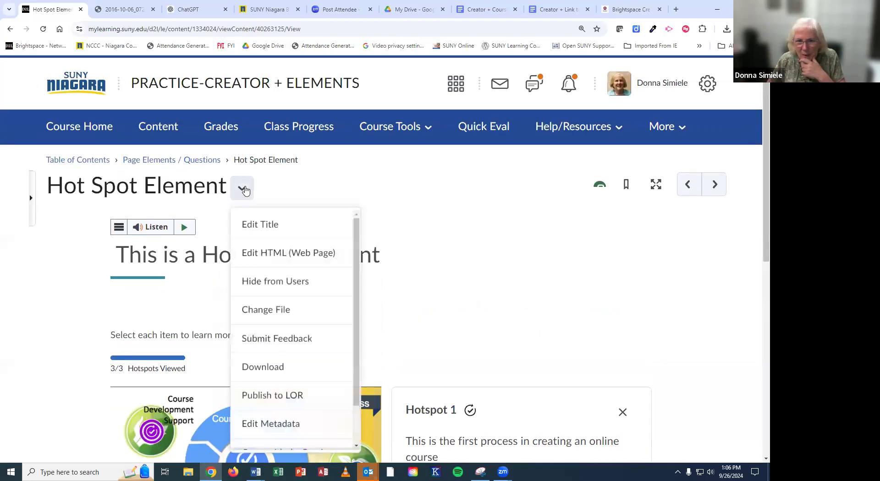
# Step: Edit the page HTML and open the hotspot block's Insert Element editor showing Hotspots 1–3
pyautogui.click(276, 254)
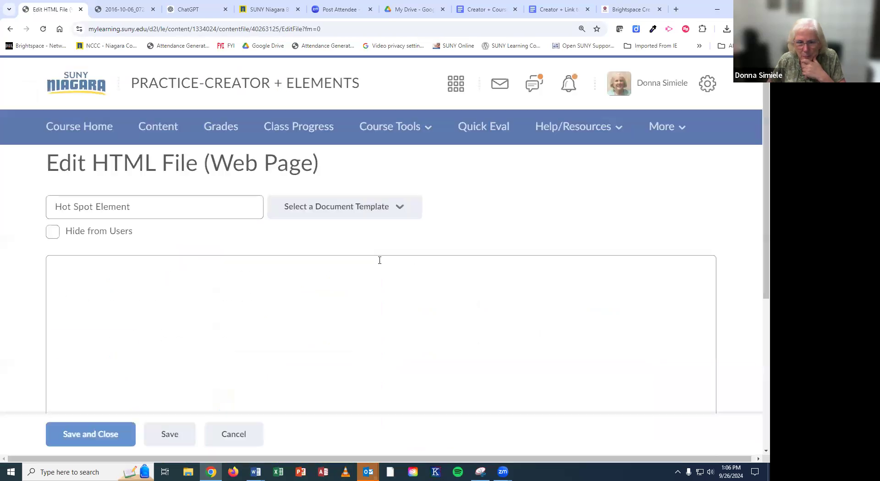
pyautogui.scroll(-3, 469, 373)
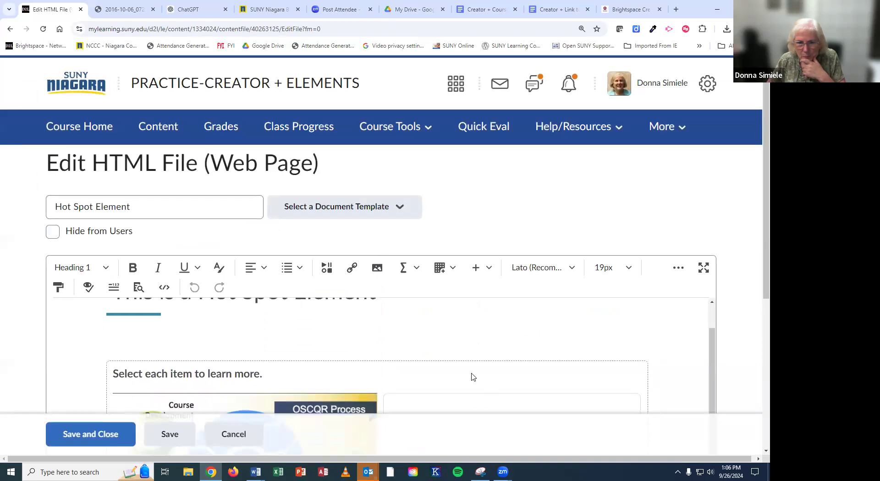
pyautogui.scroll(-2, 454, 332)
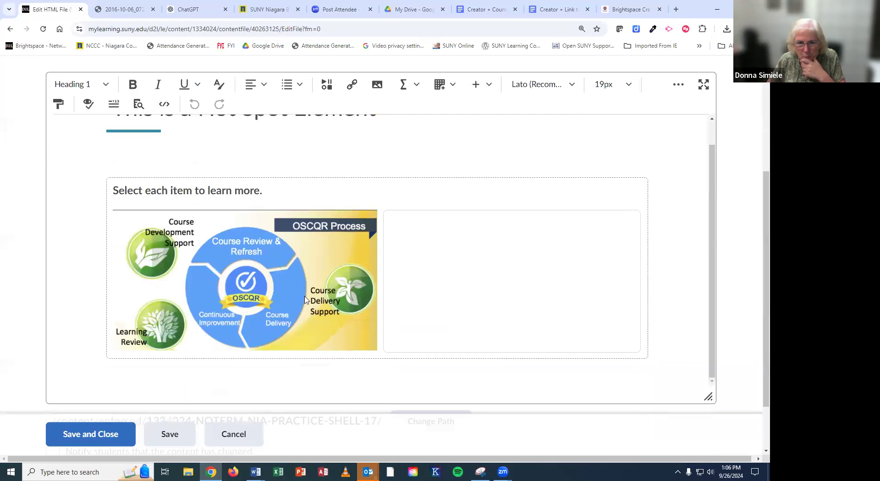
pyautogui.click(292, 275)
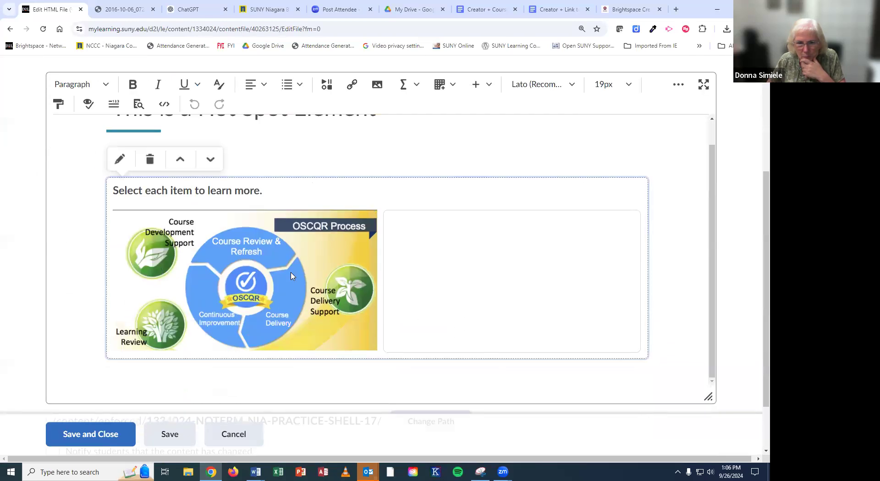
pyautogui.click(120, 160)
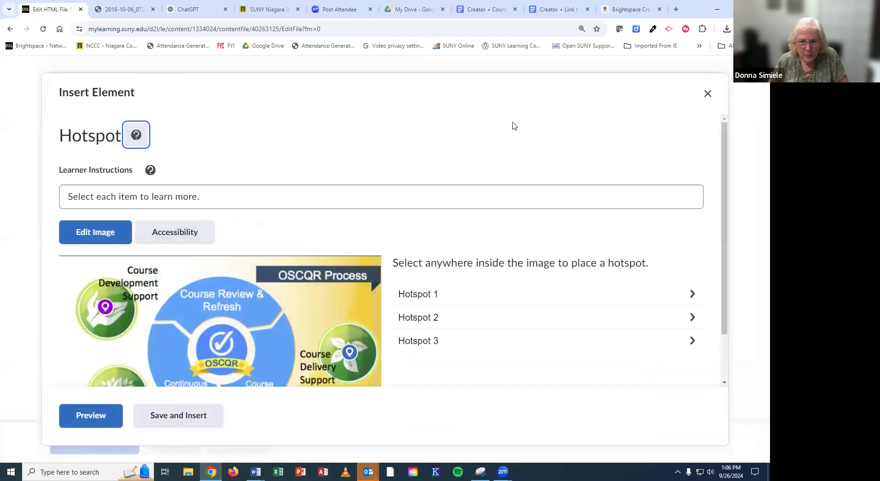
# Step: Place Hotspot 4 on Course Review & Refresh and give it the content 'Quality Course Review'
pyautogui.scroll(-1, 513, 126)
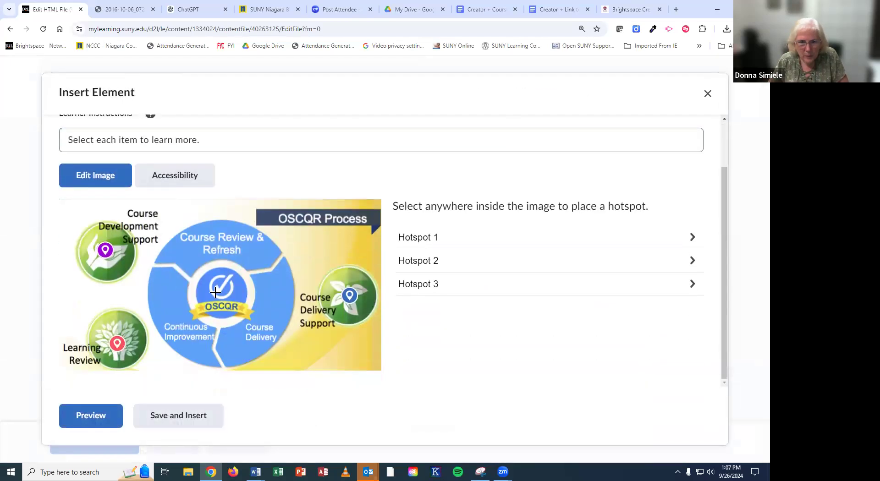
pyautogui.scroll(1, 171, 226)
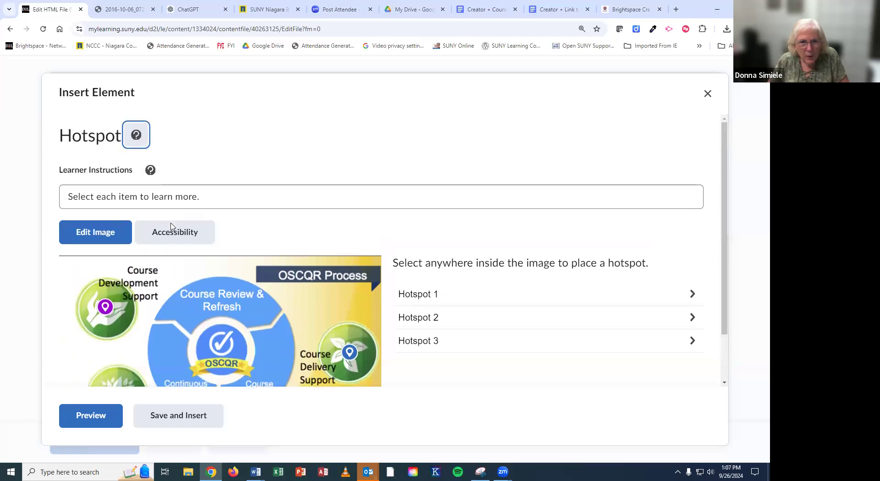
pyautogui.click(220, 298)
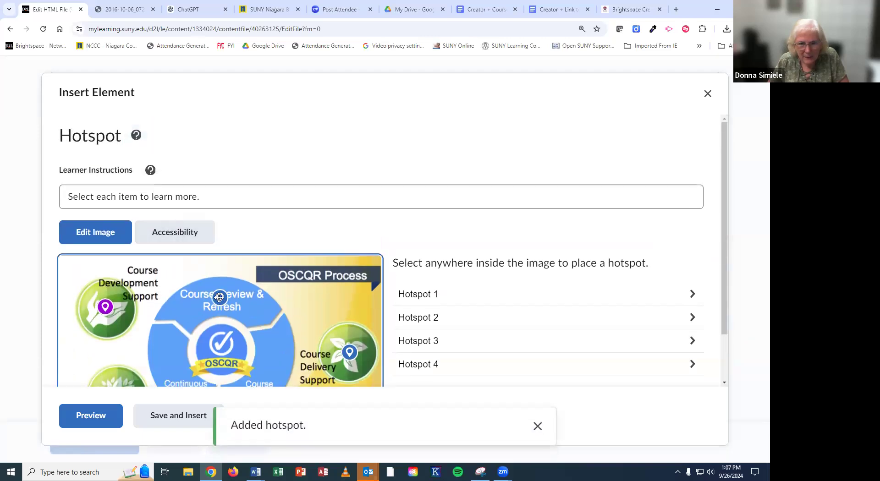
pyautogui.click(466, 363)
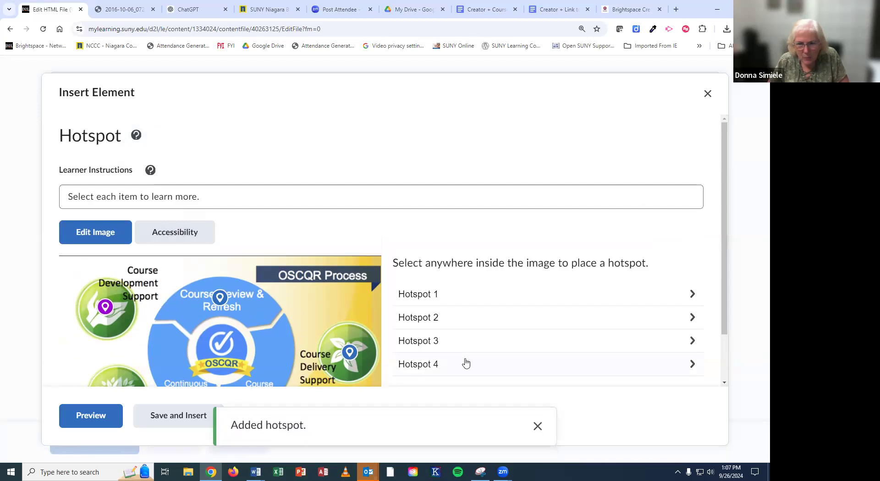
pyautogui.scroll(-3, 434, 292)
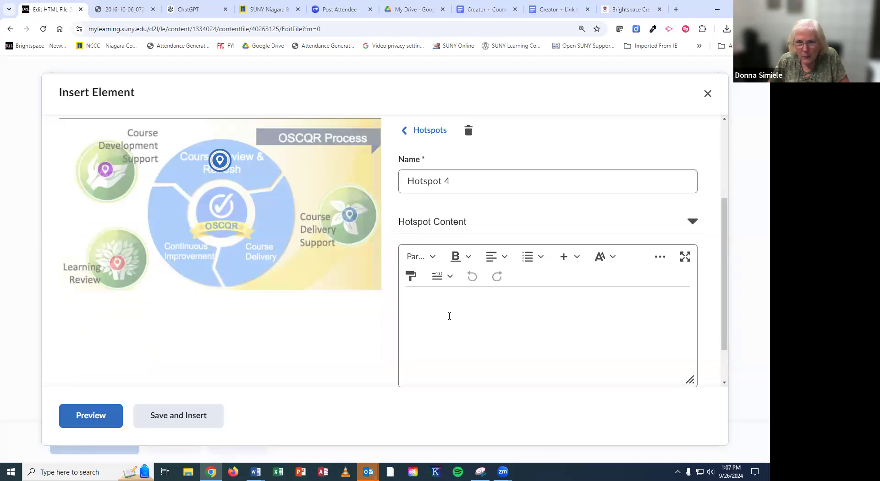
pyautogui.write('Quality Course Review')
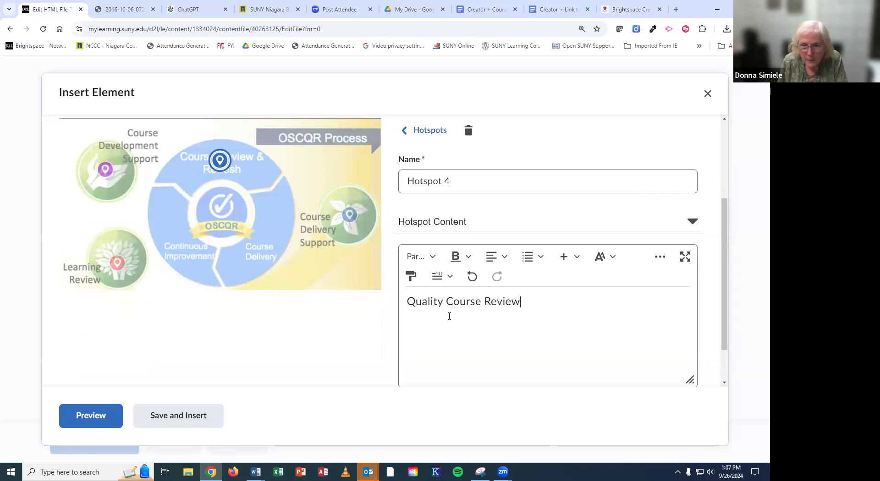
pyautogui.click(604, 230)
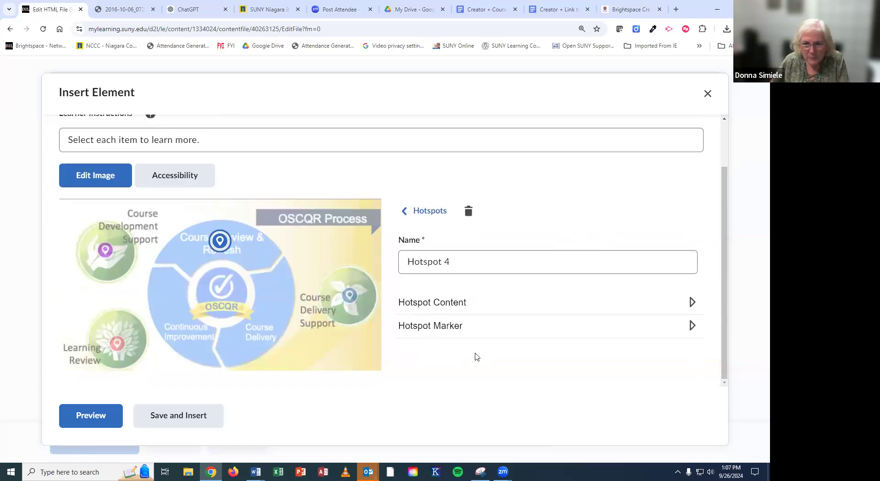
# Step: Set Hotspot 4's marker shape to a heart
pyautogui.click(450, 303)
pyautogui.scroll(-2, 458, 325)
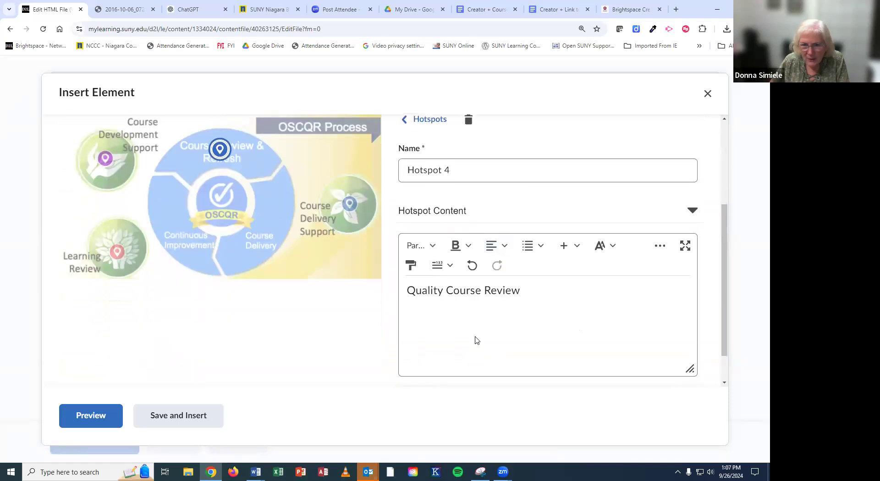
pyautogui.click(444, 362)
pyautogui.scroll(-2, 468, 341)
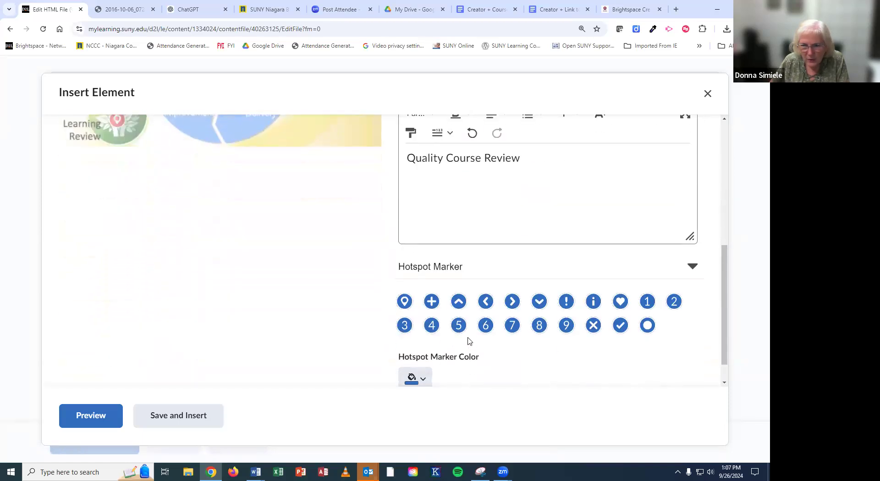
pyautogui.click(621, 303)
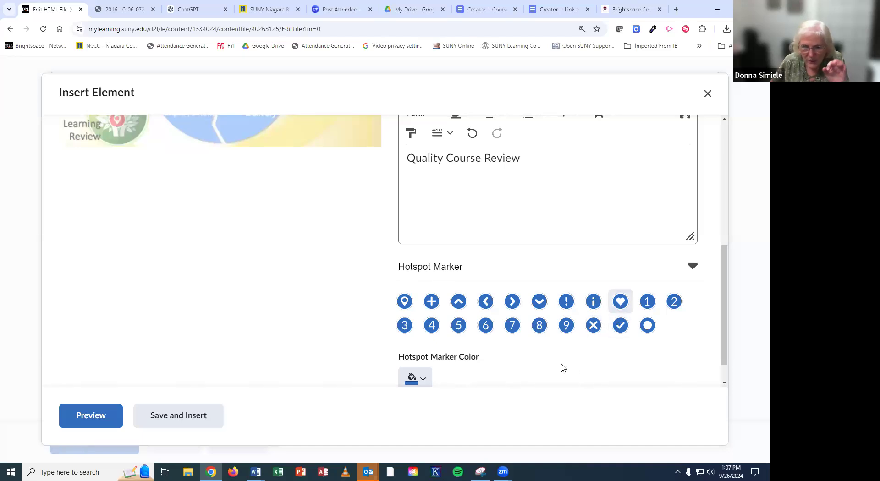
# Step: Colour Hotspot 4's heart marker purple #9D1FD4 and save the colour
pyautogui.scroll(-1, 532, 363)
pyautogui.click(425, 350)
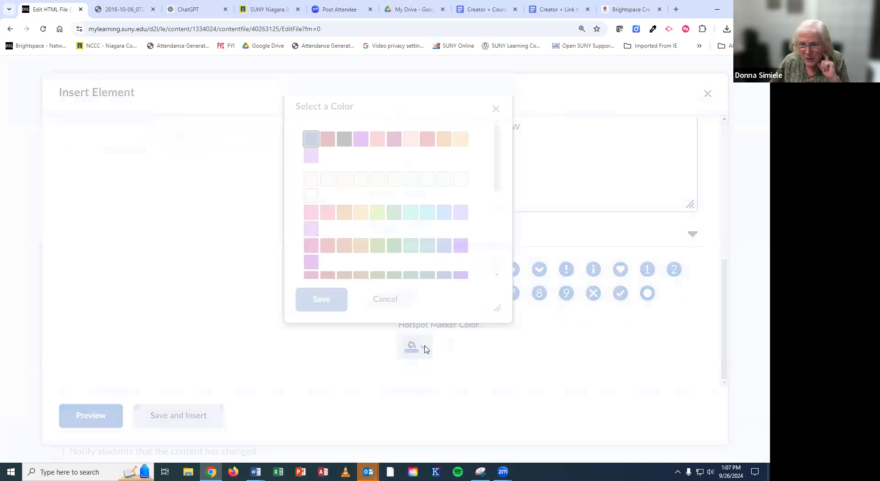
pyautogui.click(470, 195)
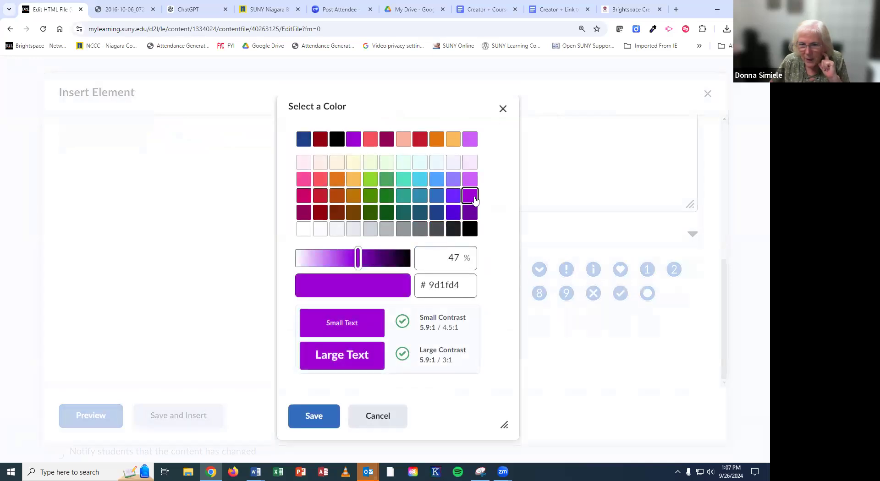
pyautogui.click(321, 420)
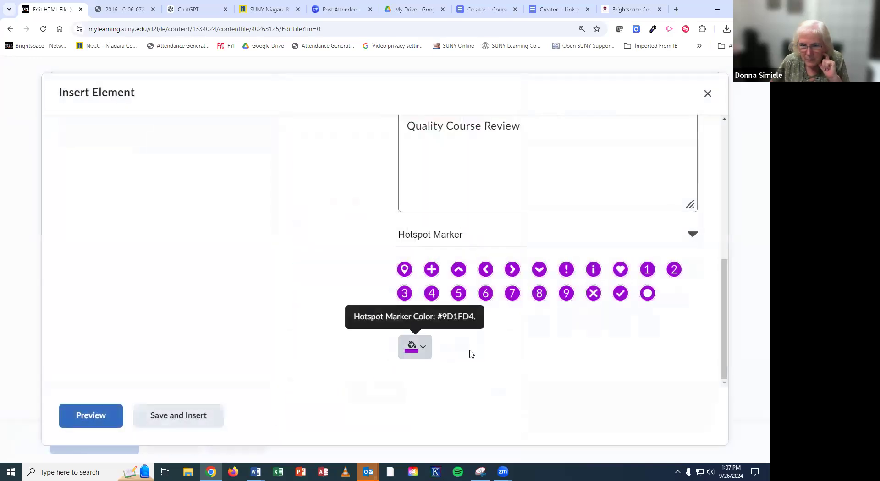
pyautogui.scroll(4, 507, 356)
pyautogui.scroll(3, 506, 356)
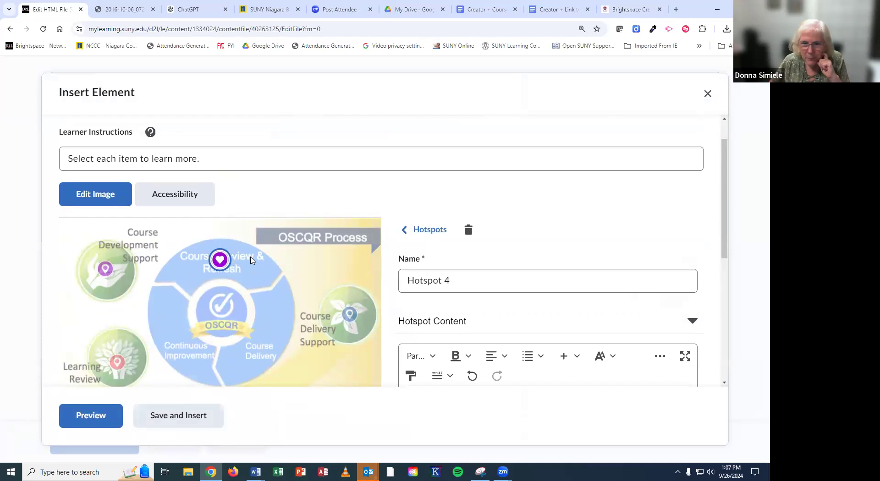
pyautogui.scroll(-4, 252, 261)
pyautogui.scroll(5, 251, 260)
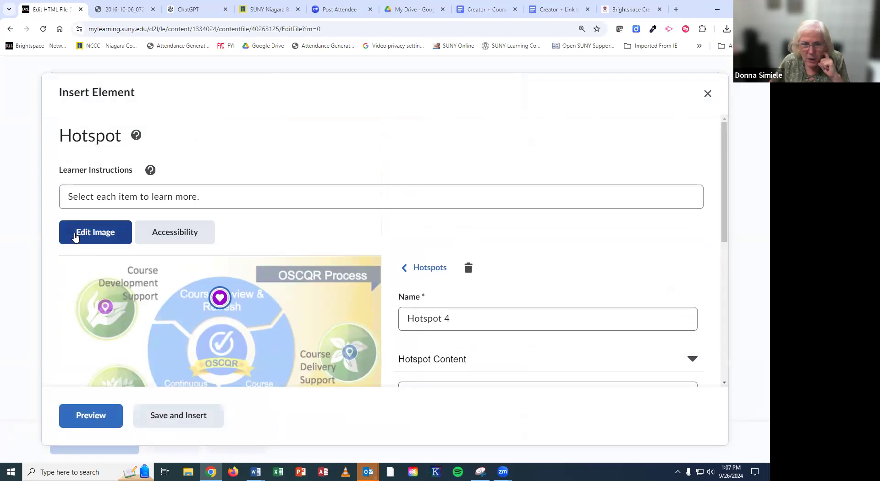
# Step: Review the accessibility settings' Accessible hotspots only option information
pyautogui.click(163, 235)
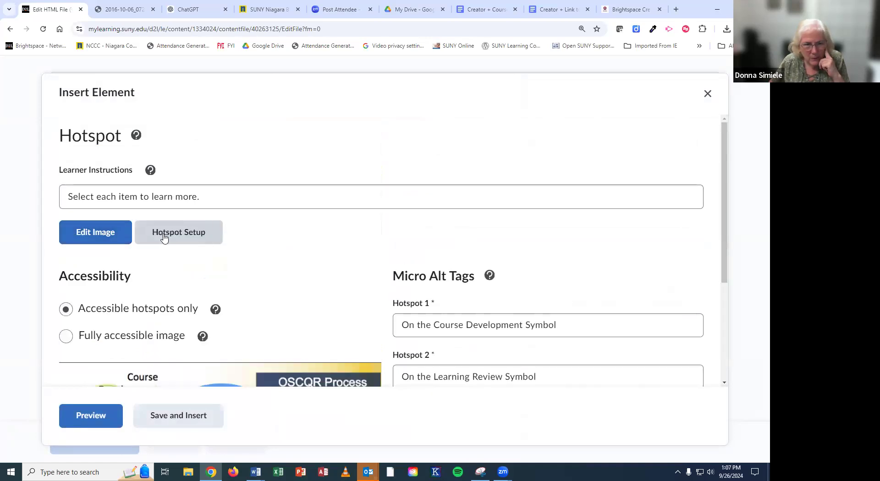
pyautogui.click(216, 310)
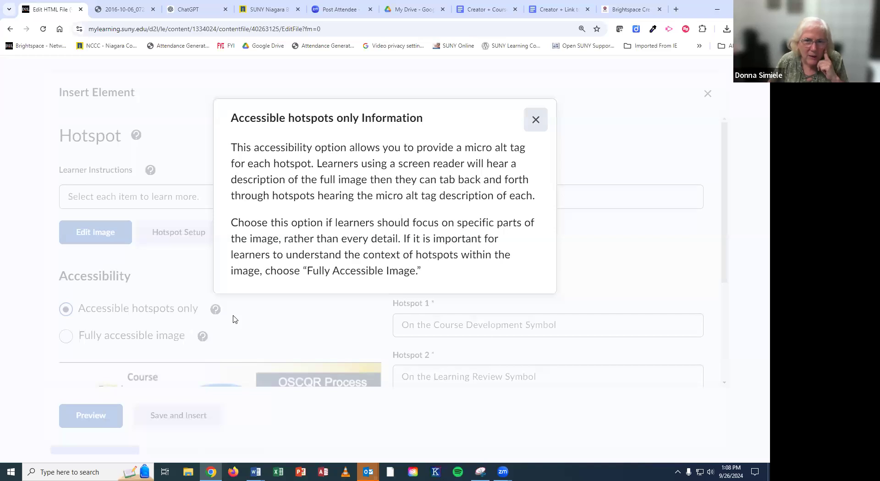
pyautogui.click(535, 120)
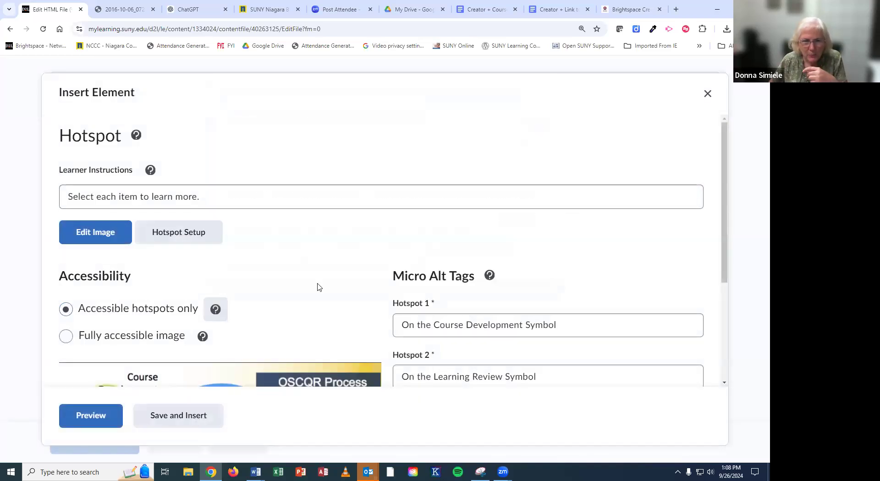
pyautogui.scroll(-2, 319, 287)
pyautogui.scroll(-2, 319, 287)
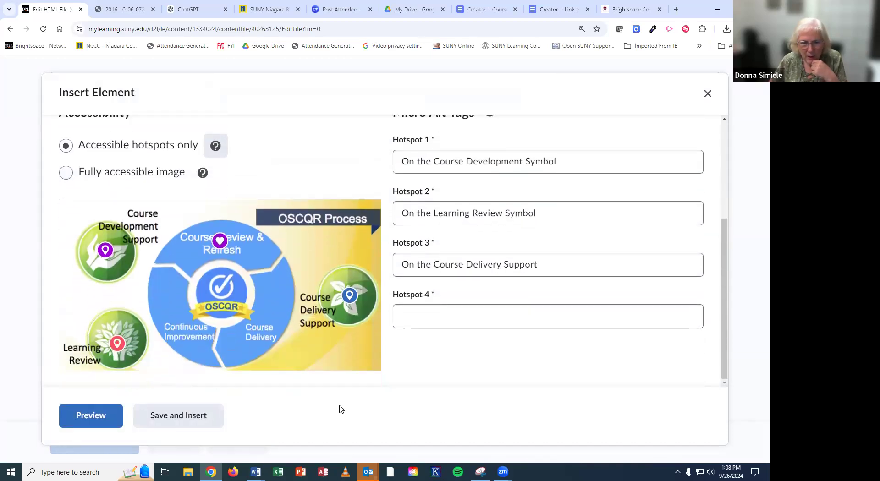
# Step: Give Hotspot 4 the micro alt tag 'Course Review', insert the element, and save the page
pyautogui.click(162, 423)
pyautogui.click(462, 313)
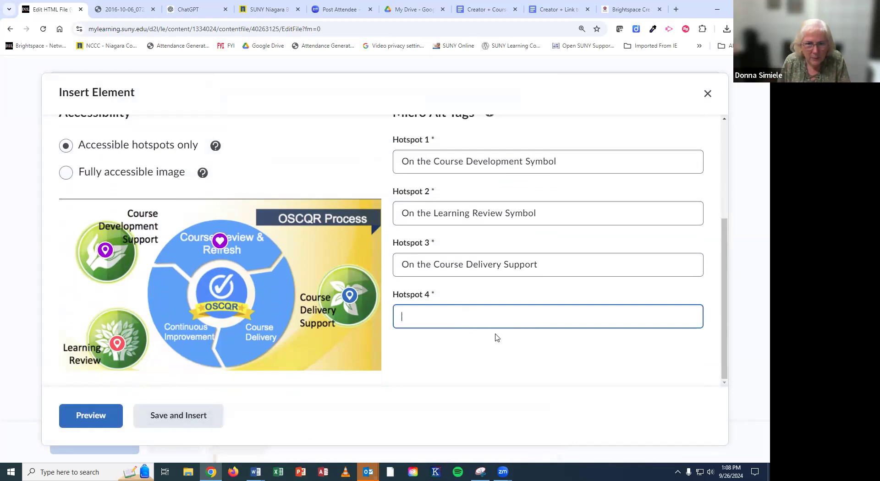
pyautogui.write('Co')
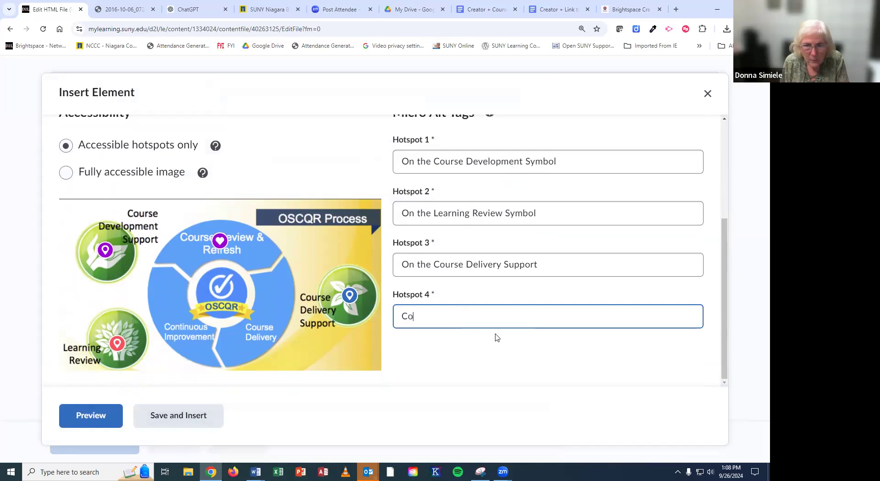
pyautogui.write('urse Review')
pyautogui.click(186, 421)
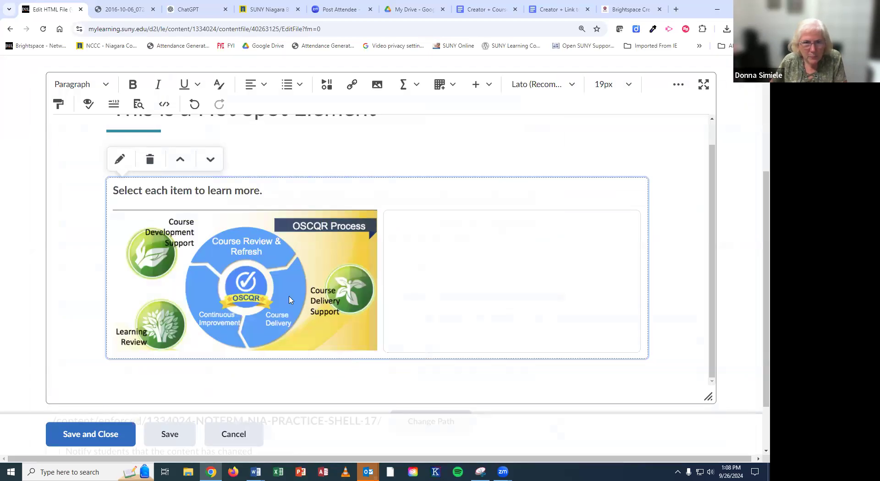
pyautogui.click(106, 439)
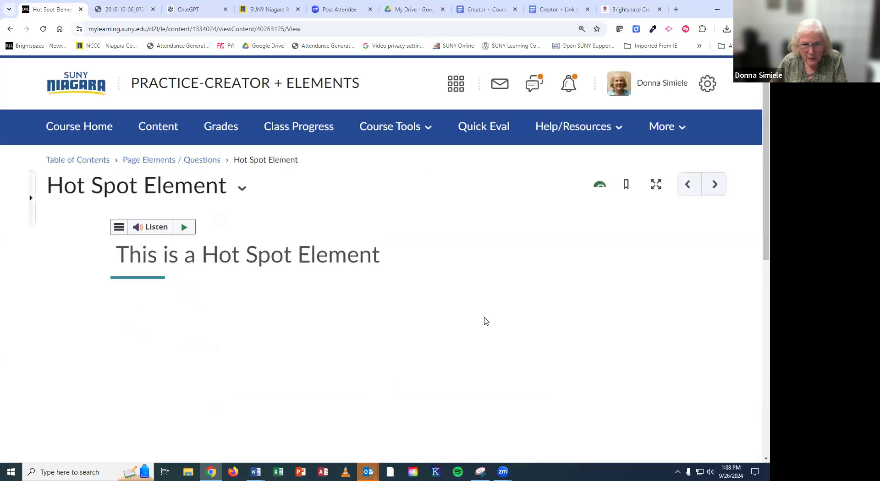
# Step: Preview the saved page and open the purple Hotspot 4 to show 'Quality Course Review'
pyautogui.scroll(-5, 482, 303)
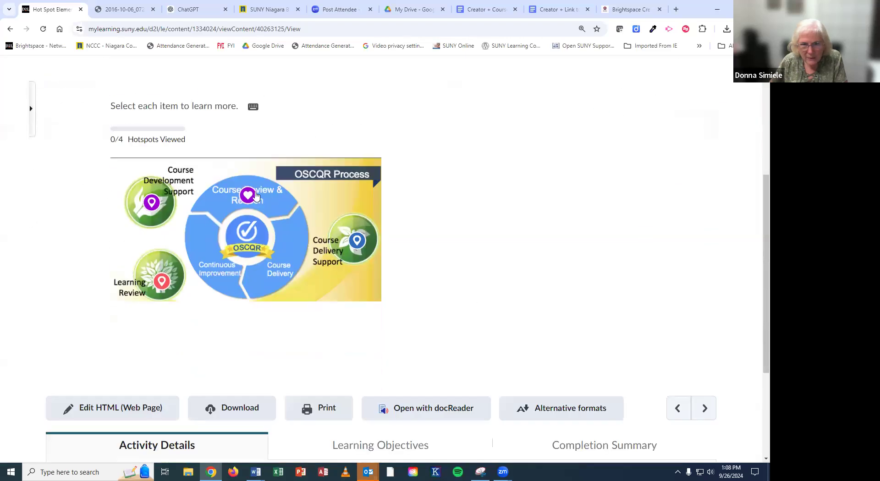
pyautogui.click(248, 196)
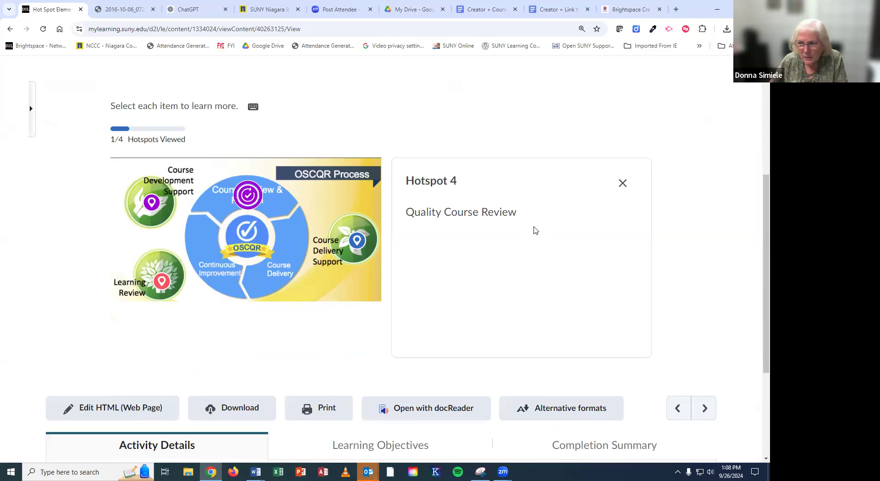
pyautogui.scroll(-1, 536, 230)
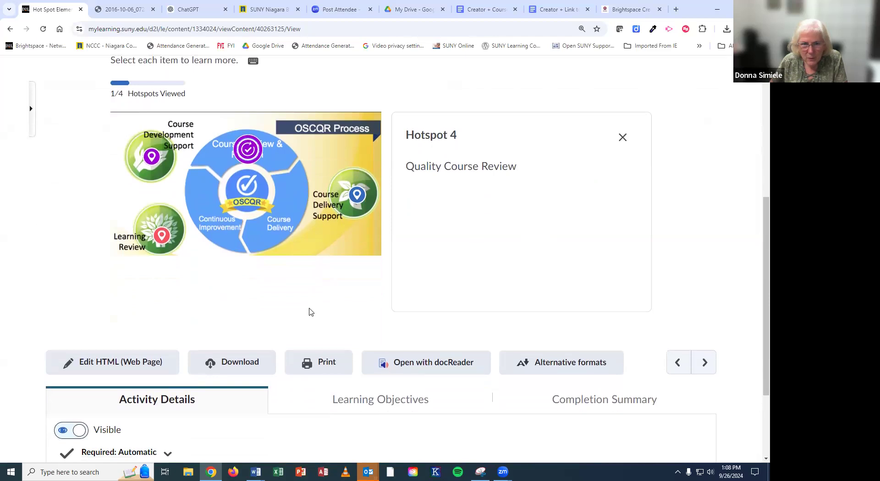
pyautogui.scroll(2, 310, 313)
pyautogui.scroll(3, 310, 313)
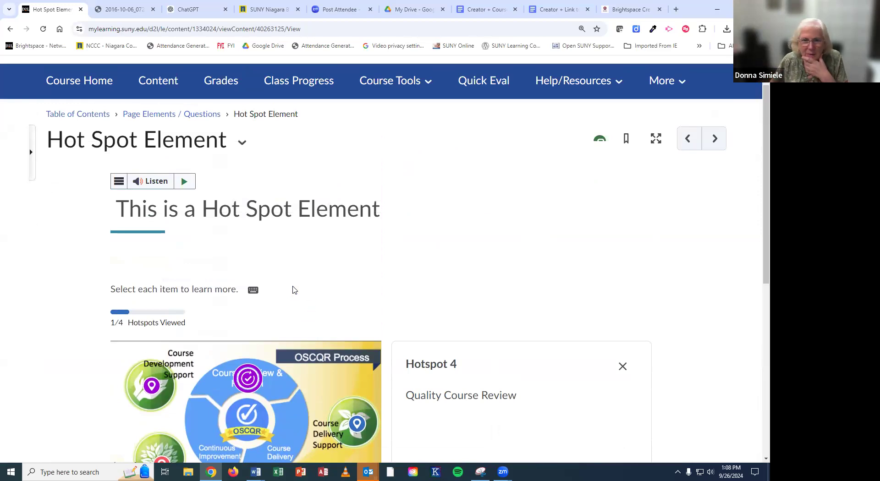
# Step: Go to the Page Layout module's Creator + Layout page and scroll through its two-column layout
pyautogui.click(147, 116)
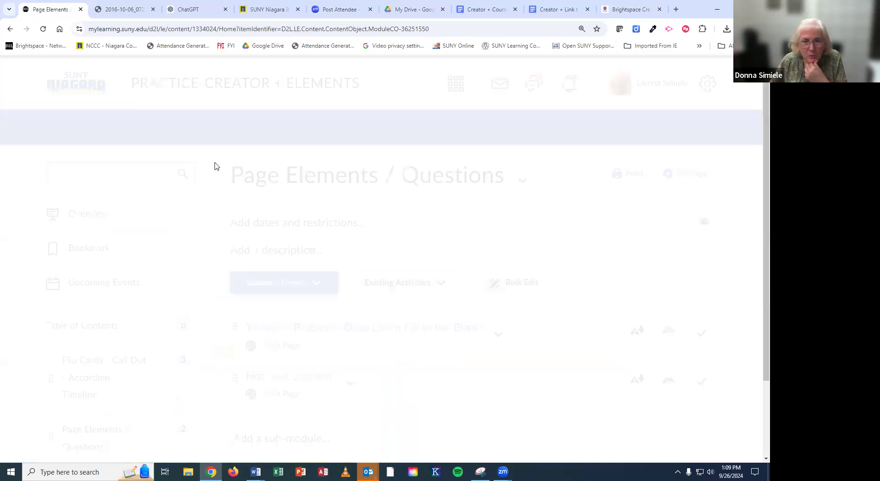
pyautogui.scroll(-2, 425, 279)
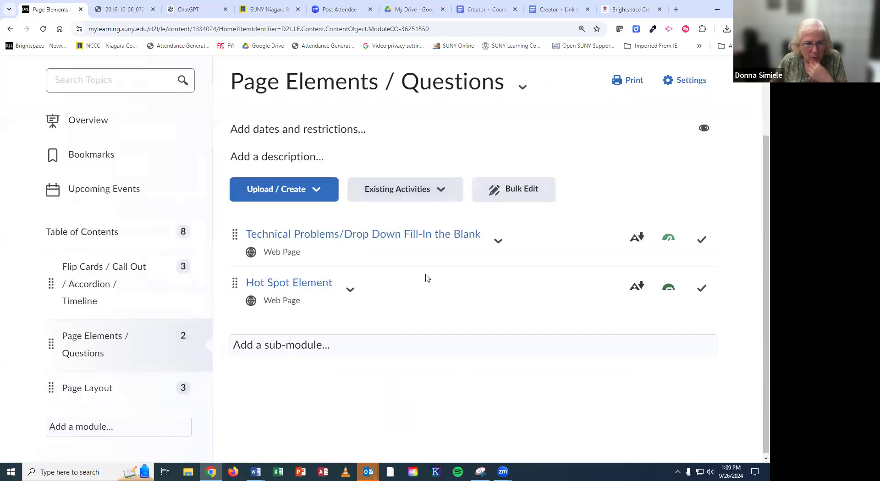
pyautogui.click(98, 387)
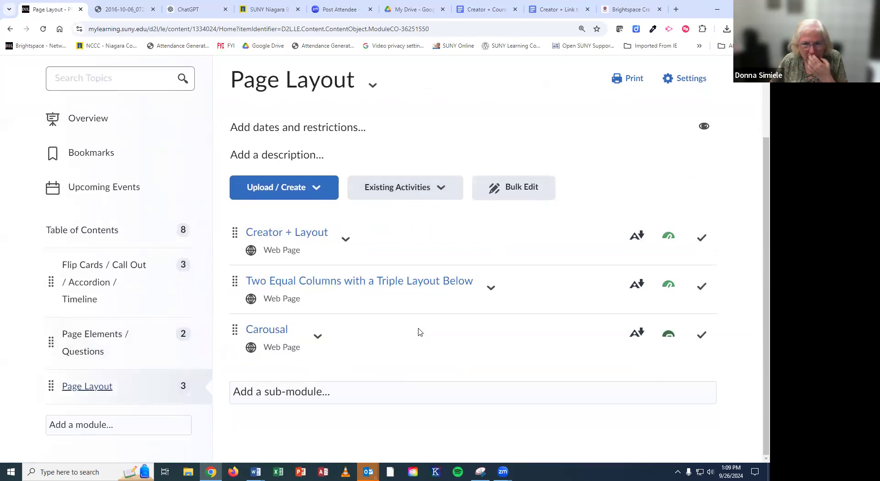
pyautogui.click(311, 239)
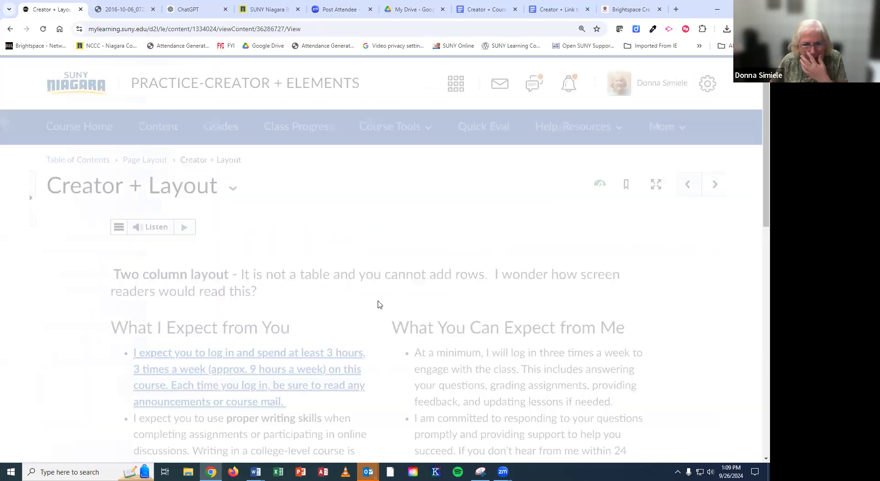
pyautogui.scroll(-1, 380, 309)
pyautogui.scroll(-3, 380, 310)
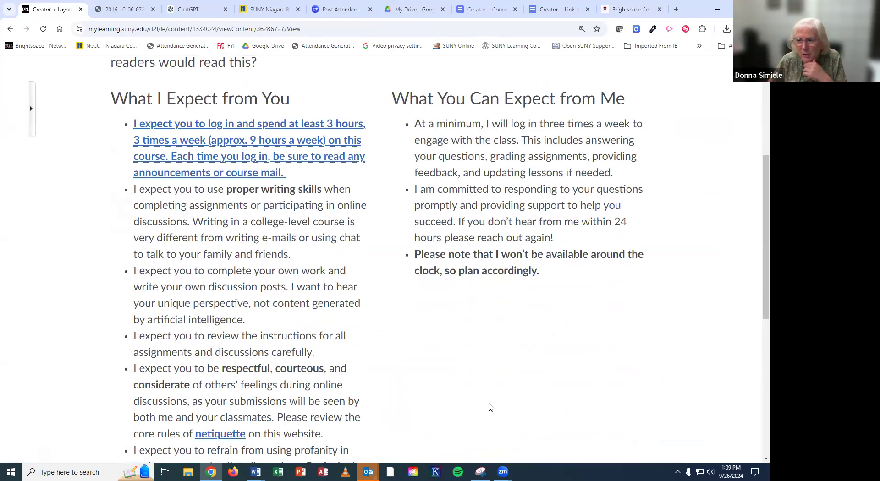
pyautogui.scroll(-2, 472, 362)
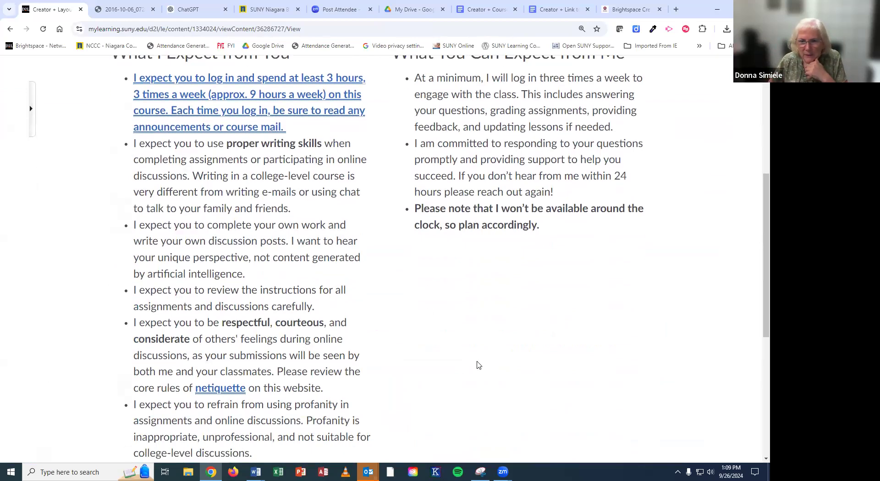
pyautogui.scroll(-2, 476, 364)
pyautogui.scroll(4, 493, 271)
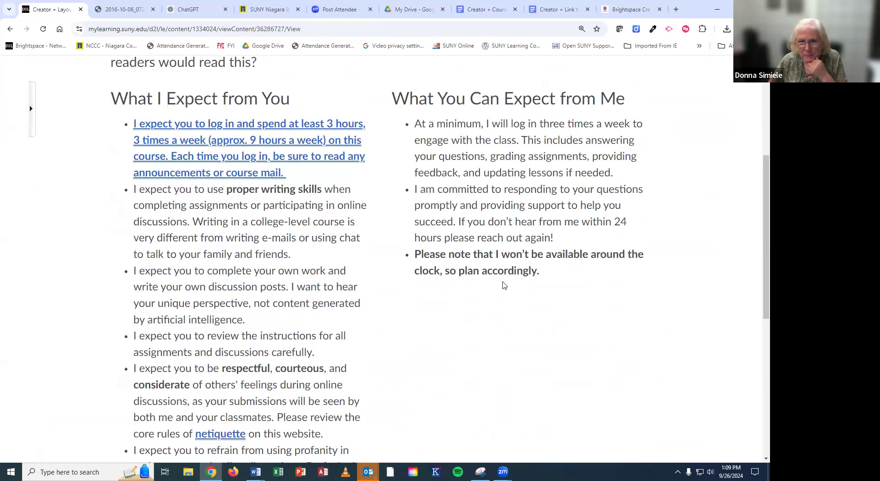
pyautogui.scroll(1, 505, 285)
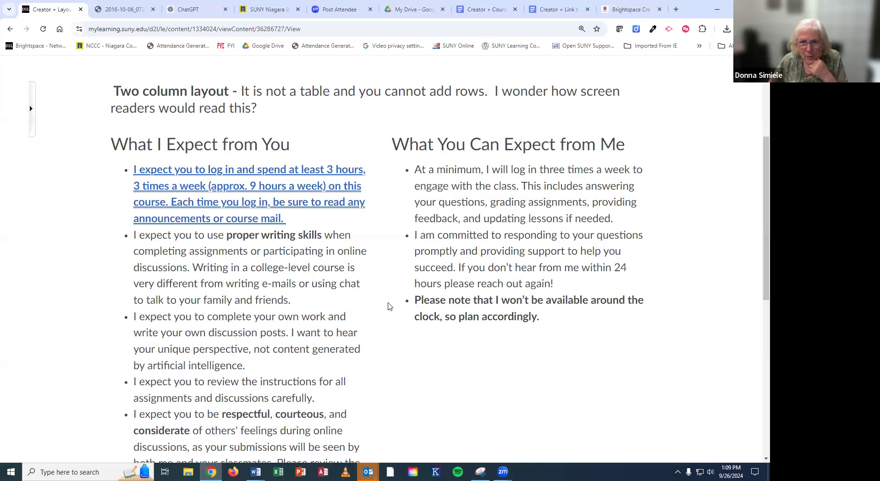
pyautogui.scroll(4, 388, 306)
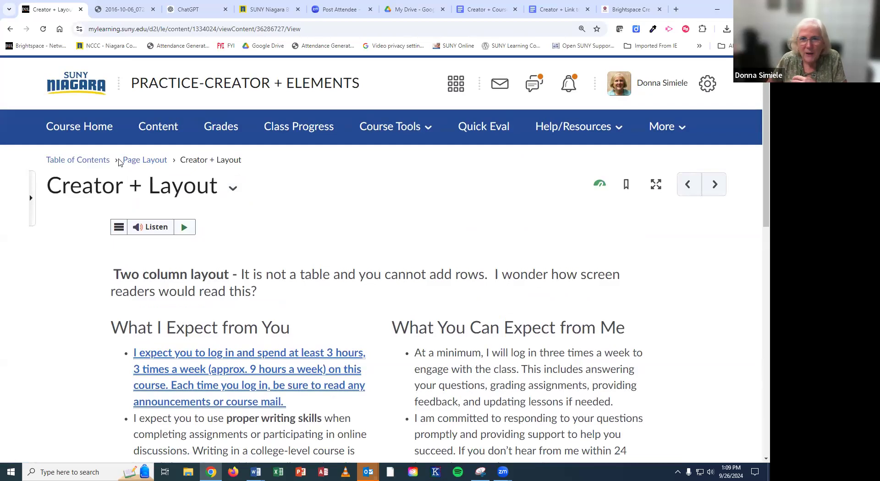
# Step: Switch to the Brightspace Creator+ guide, select its web address, and scroll through it
pyautogui.click(607, 9)
pyautogui.scroll(5, 685, 223)
pyautogui.scroll(10, 686, 223)
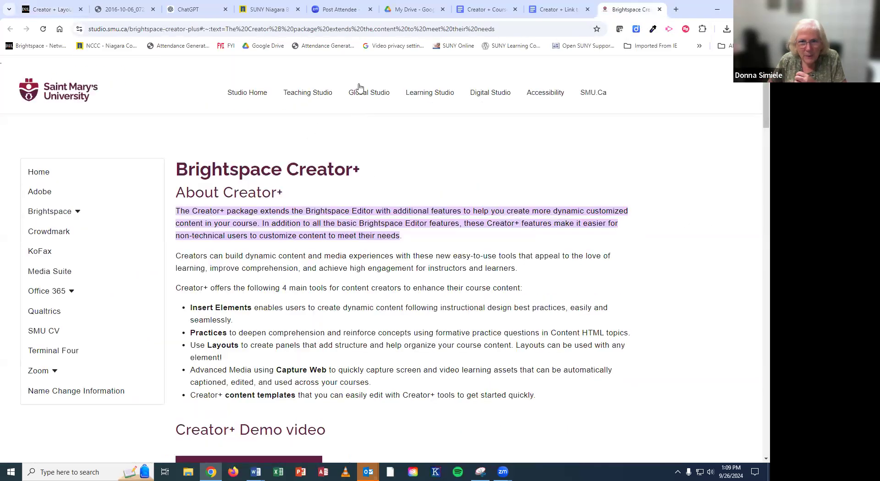
pyautogui.click(381, 29)
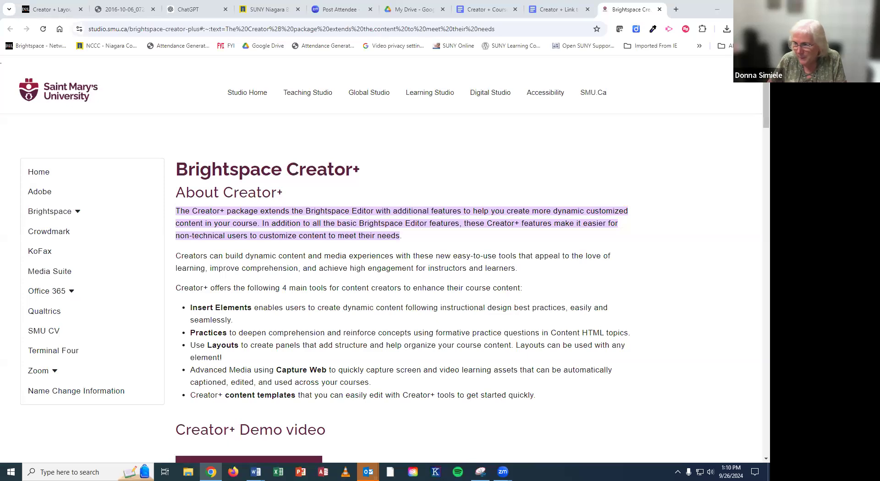
pyautogui.scroll(-6, 447, 177)
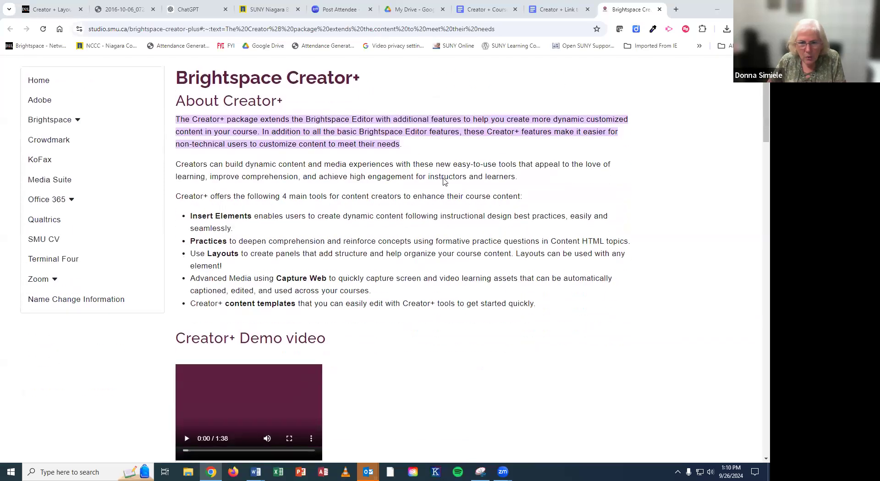
pyautogui.scroll(-8, 439, 193)
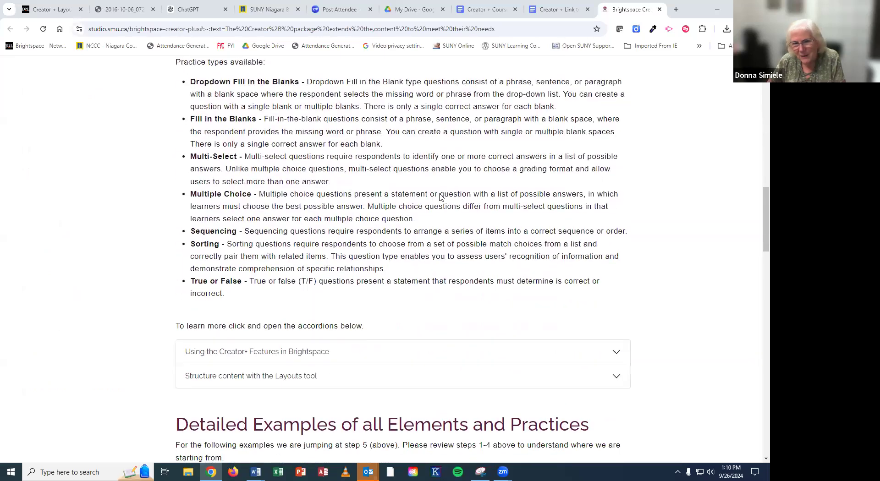
pyautogui.scroll(-3, 439, 194)
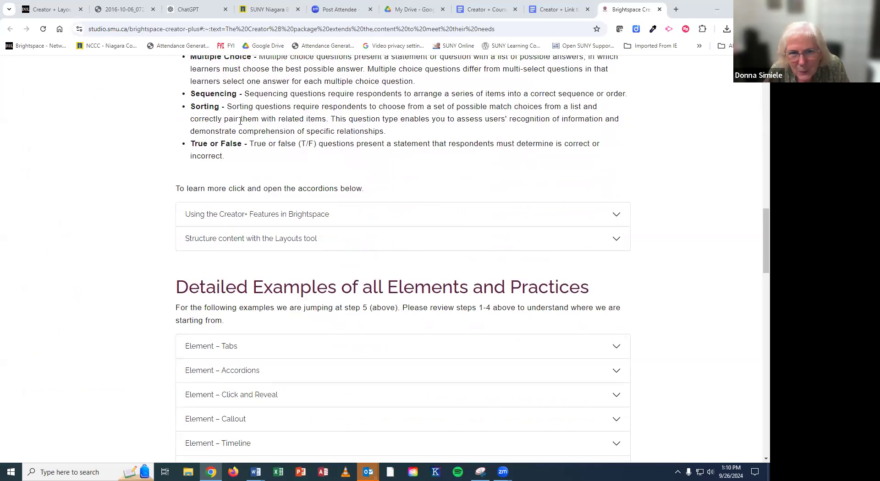
pyautogui.scroll(3, 240, 120)
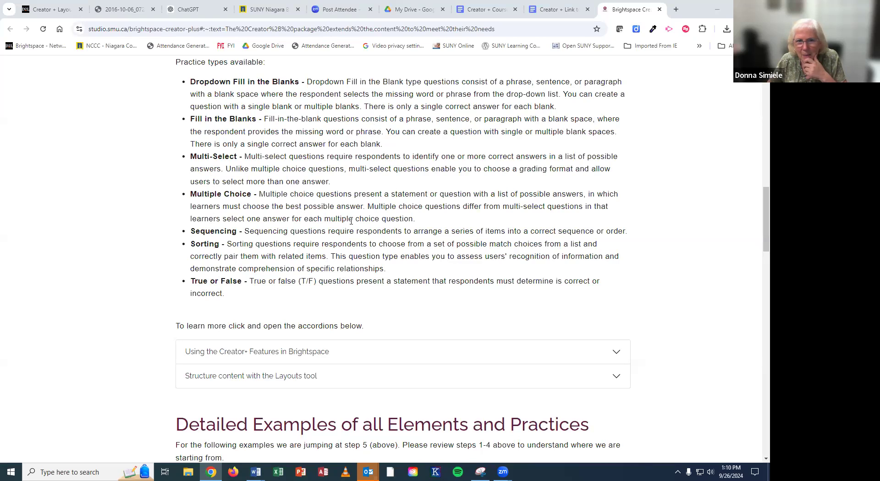
# Step: Expand the Practice – Sorting example, then go to the Creator + Link to Examples document
pyautogui.scroll(-4, 480, 318)
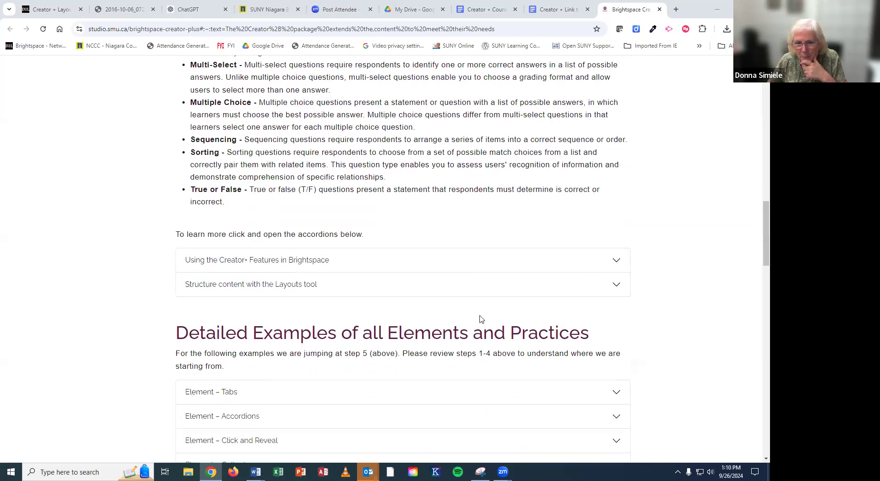
pyautogui.scroll(-7, 479, 319)
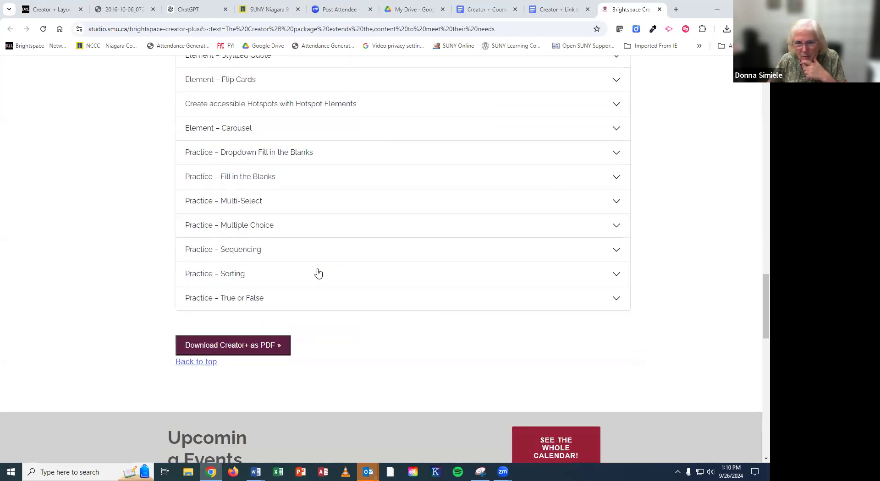
pyautogui.click(317, 274)
pyautogui.scroll(-3, 305, 333)
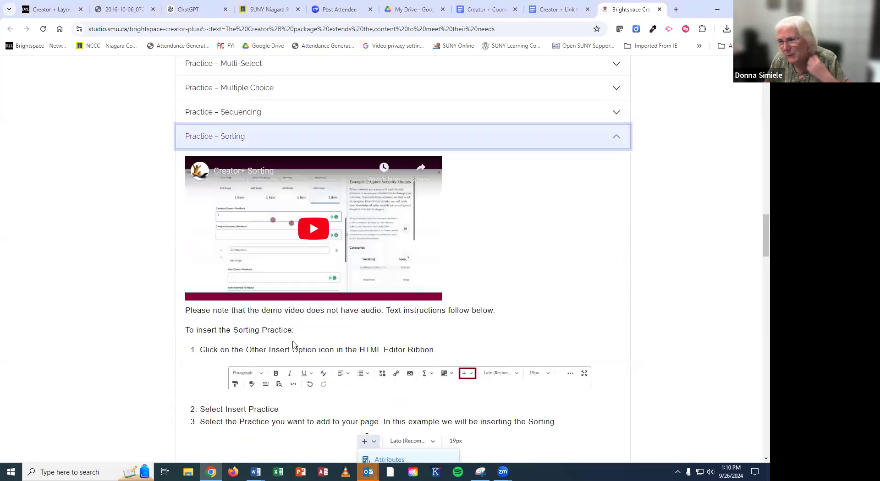
pyautogui.scroll(17, 452, 360)
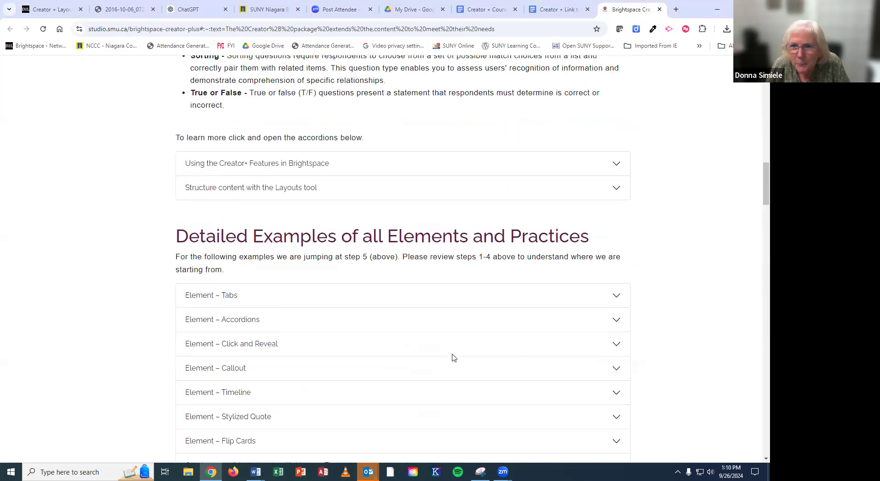
pyautogui.scroll(15, 454, 358)
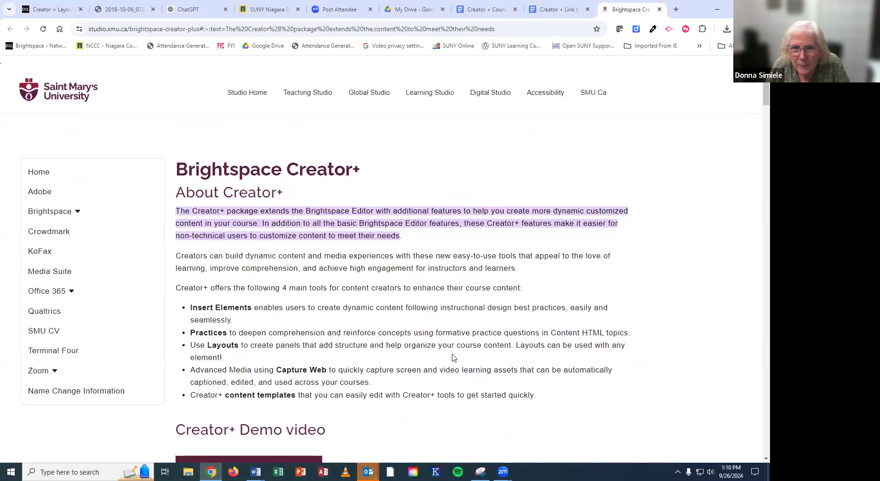
pyautogui.click(555, 11)
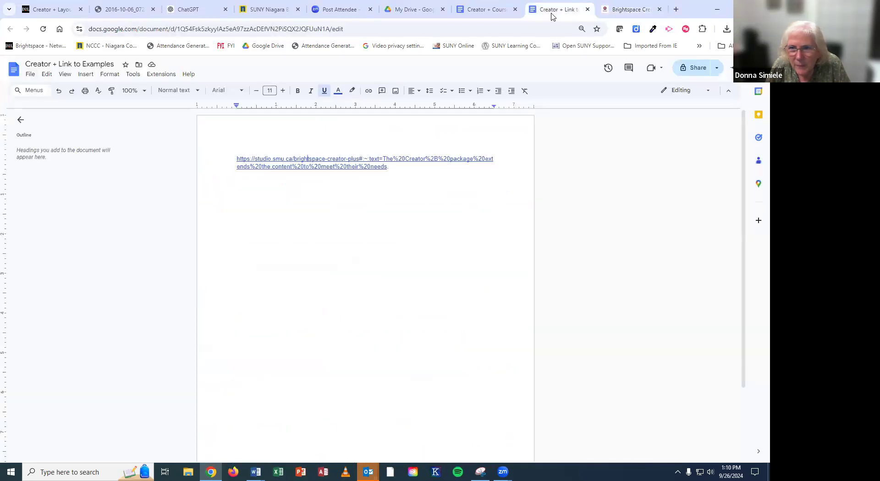